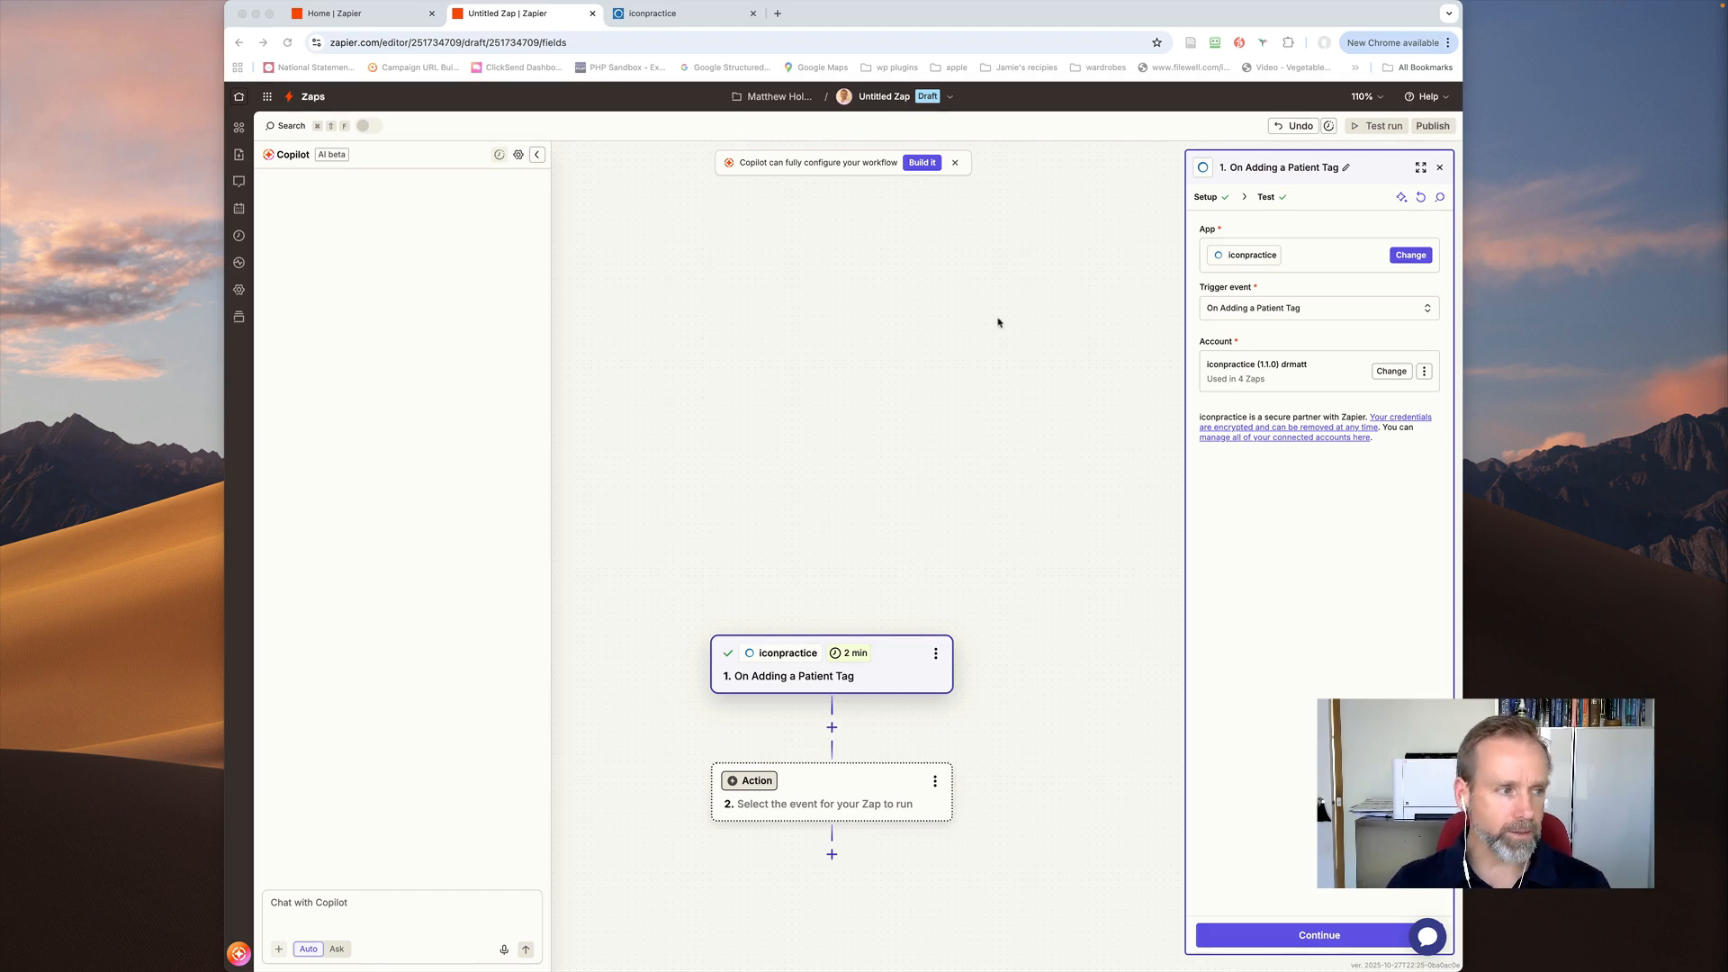
# Start a new Zap from scratch from the Zapier home page.
pyautogui.scroll(-2, 976, 322)
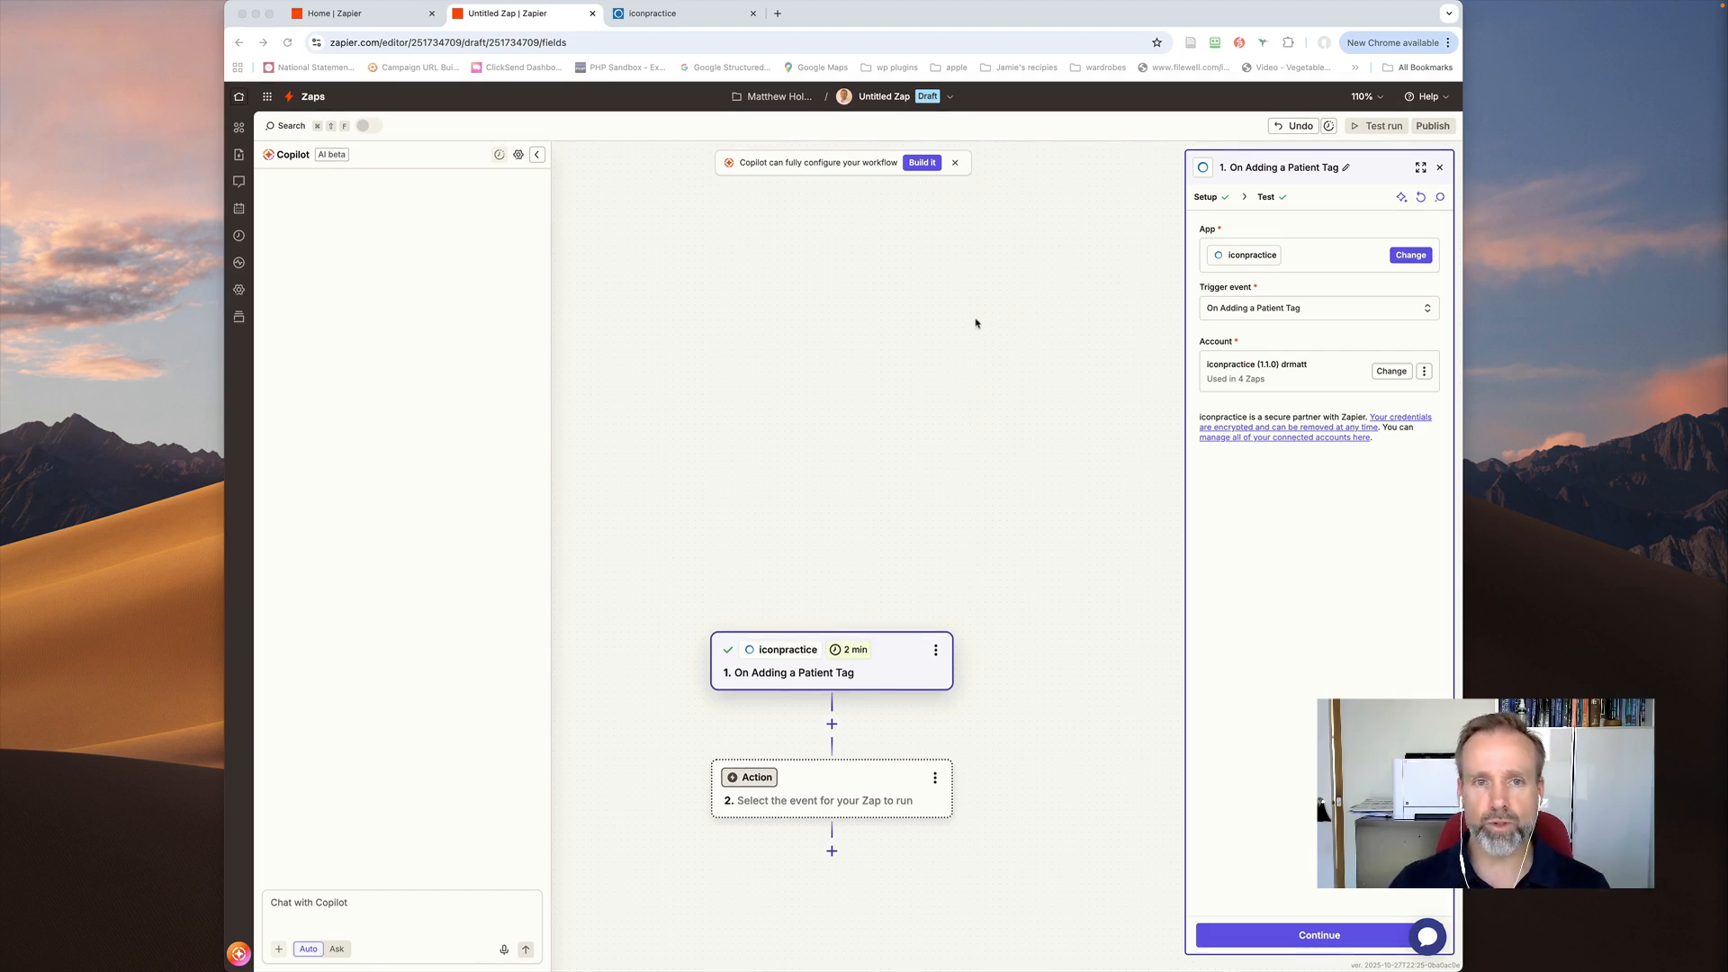
pyautogui.scroll(-1, 976, 322)
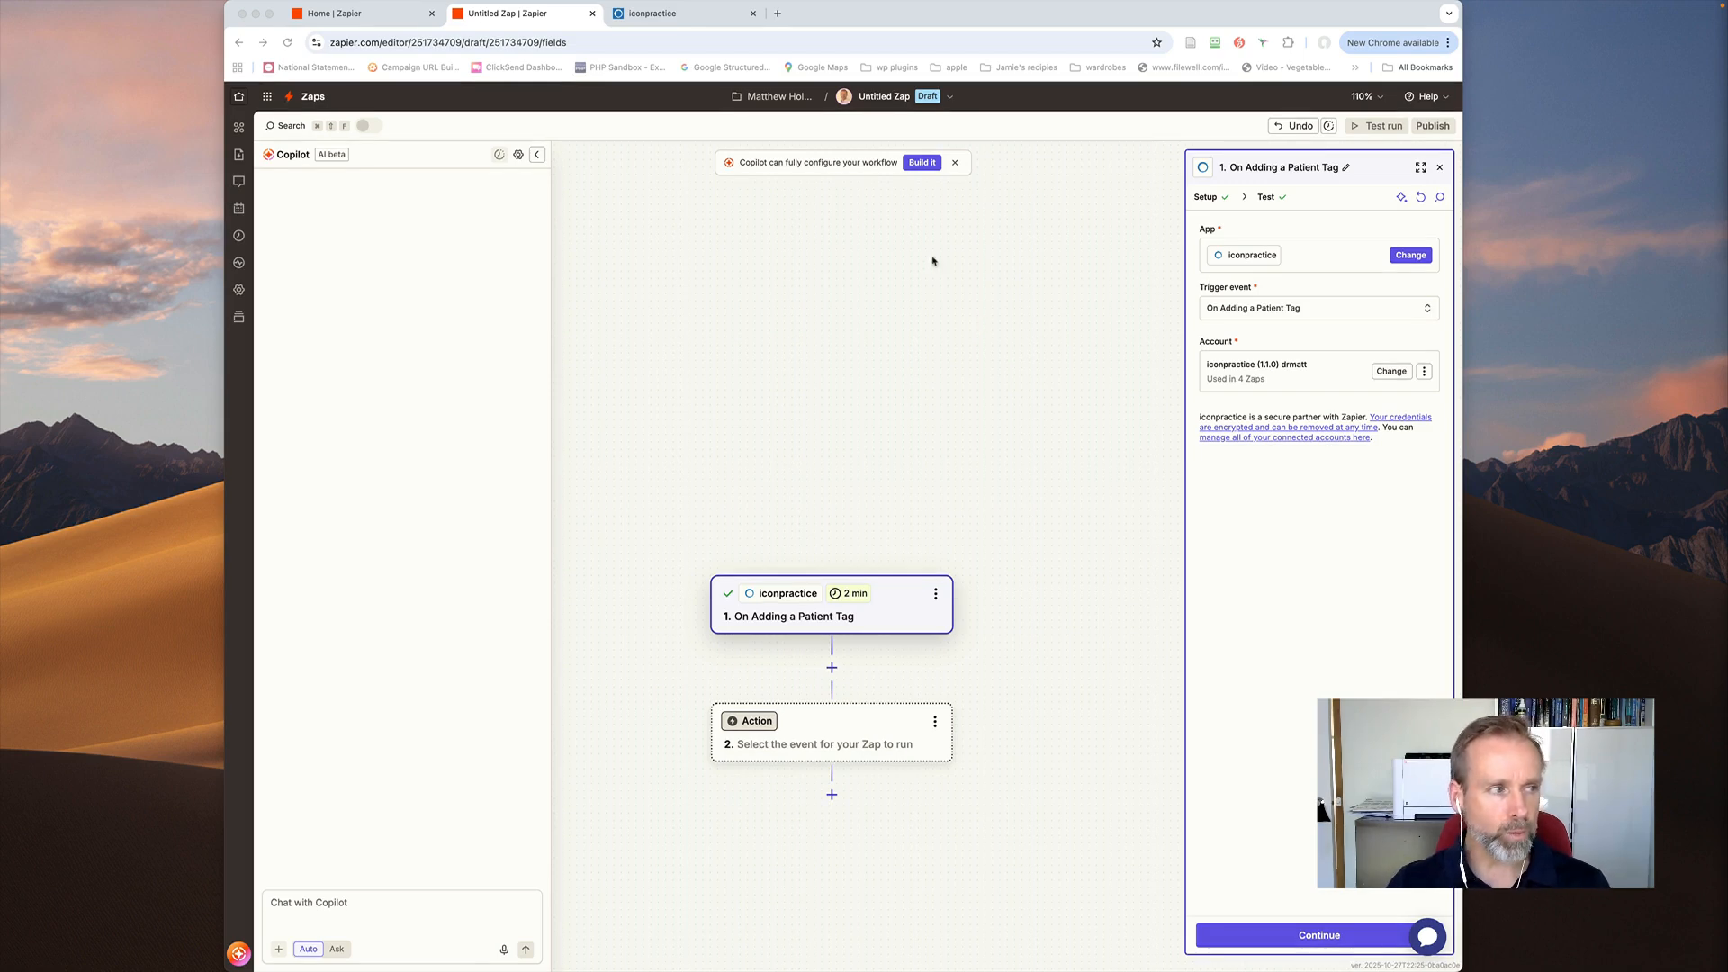
pyautogui.click(359, 14)
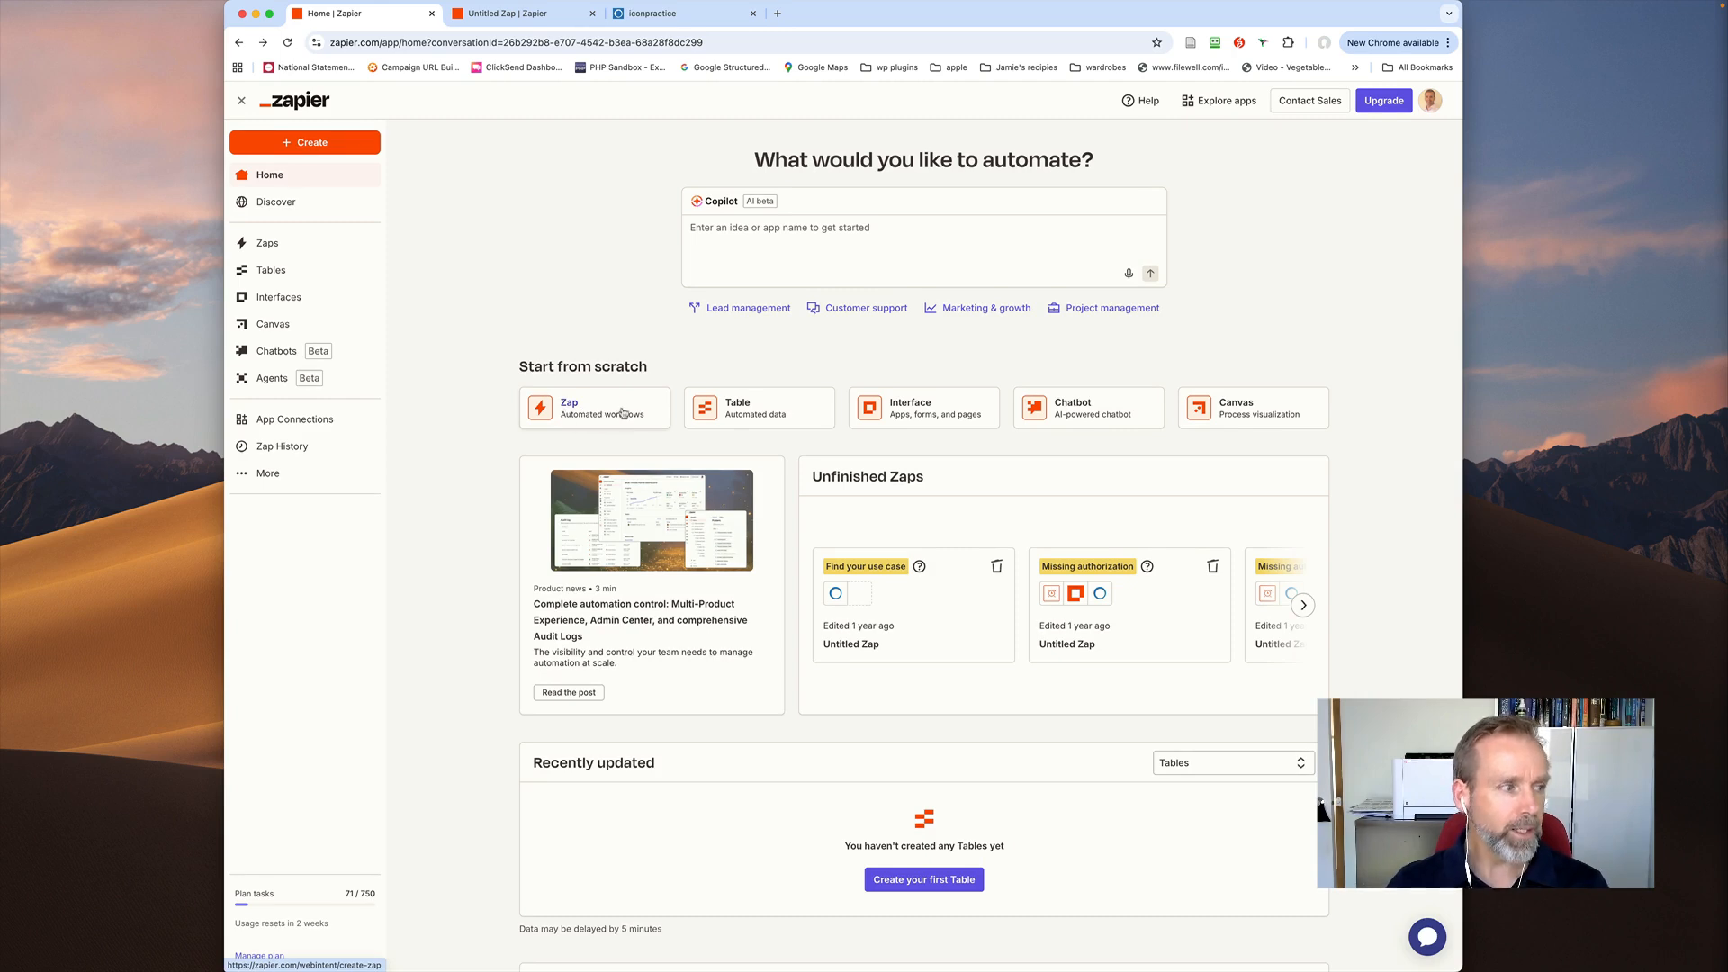
pyautogui.click(577, 417)
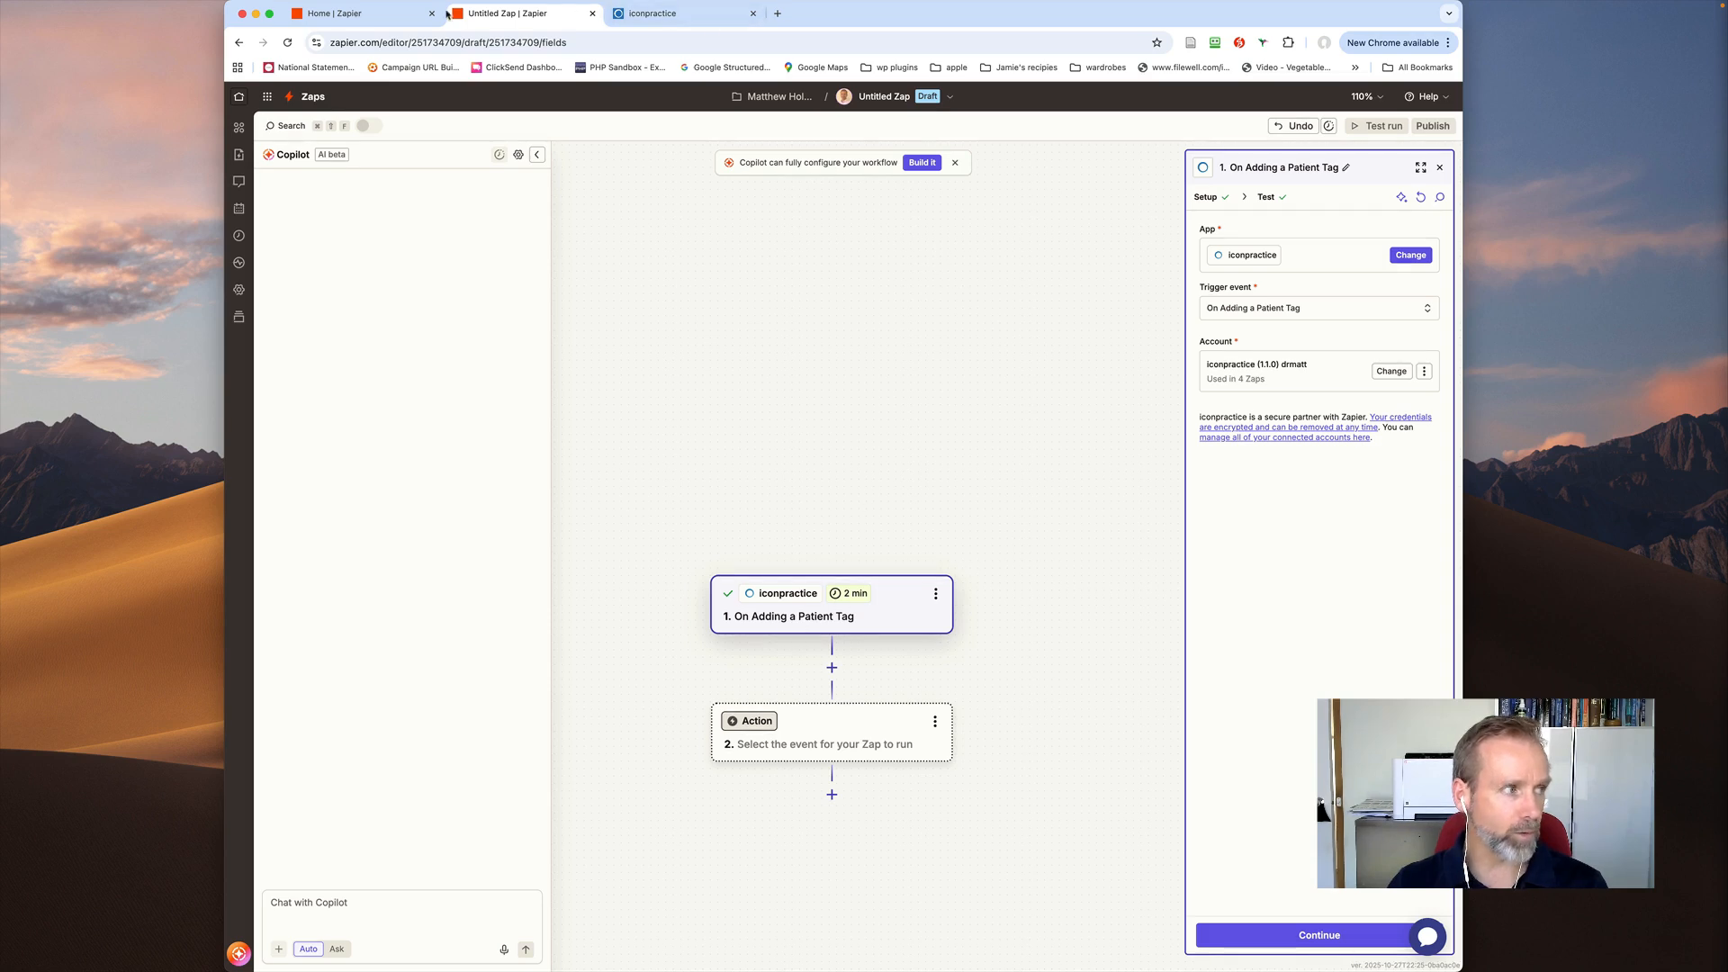
pyautogui.click(392, 12)
pyautogui.click(582, 402)
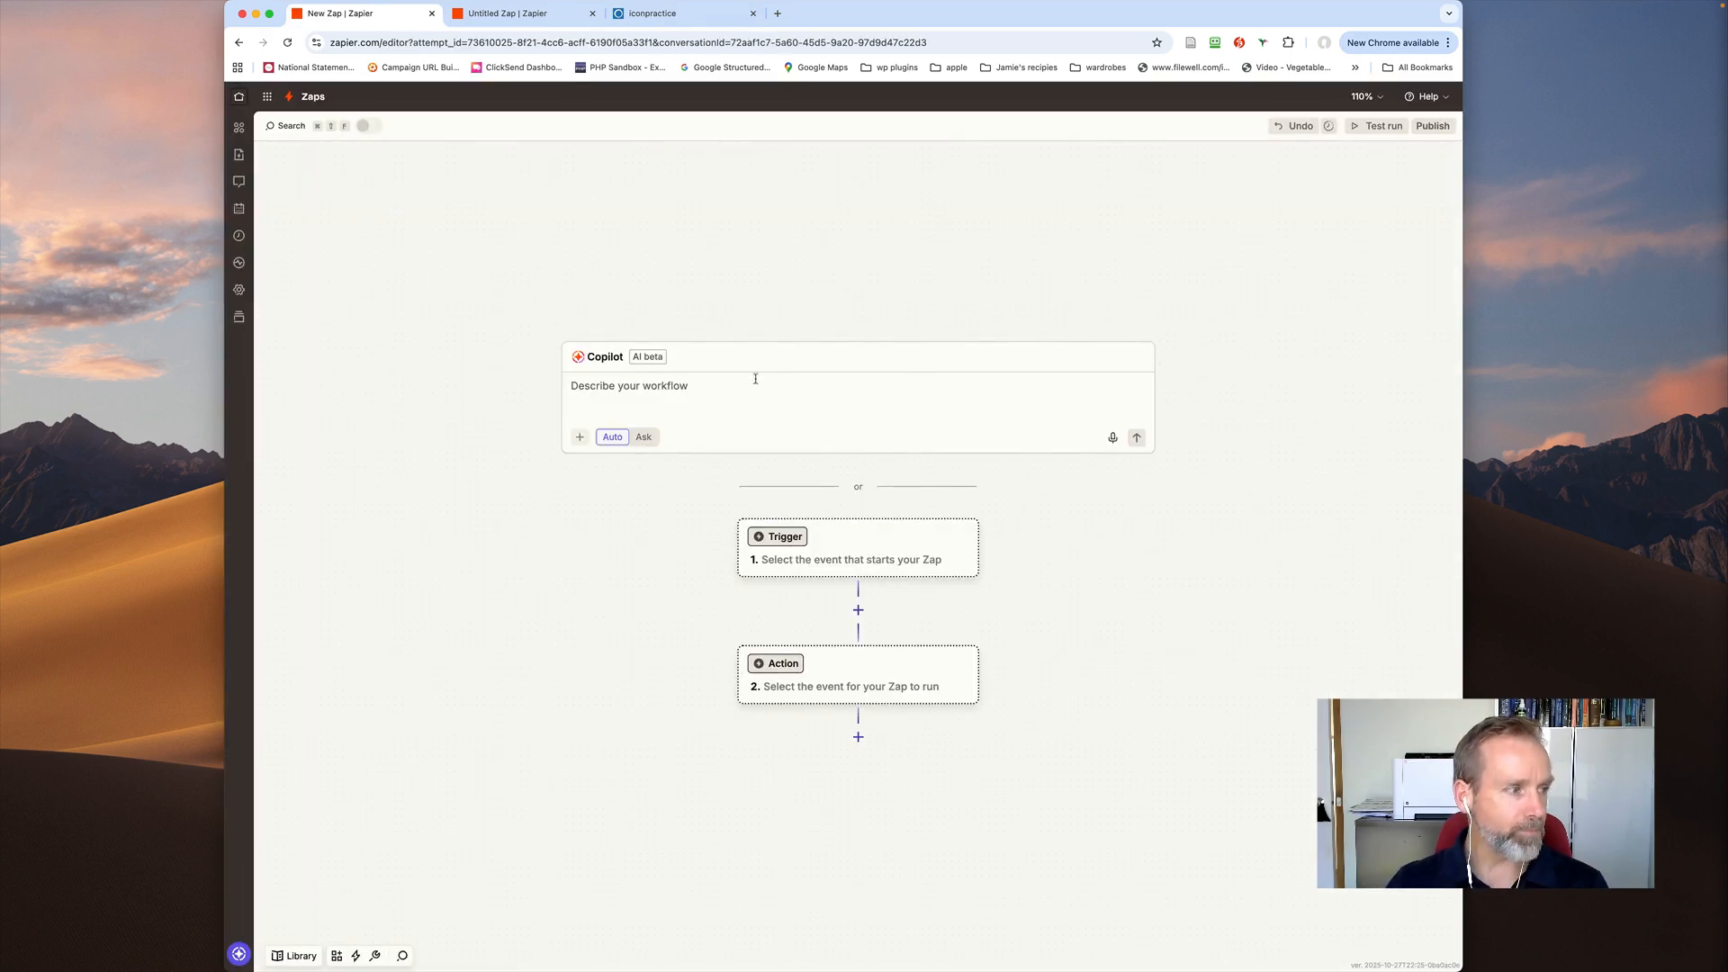
# Search for iconpractice and set it as the trigger app of the new Zap.
pyautogui.click(851, 558)
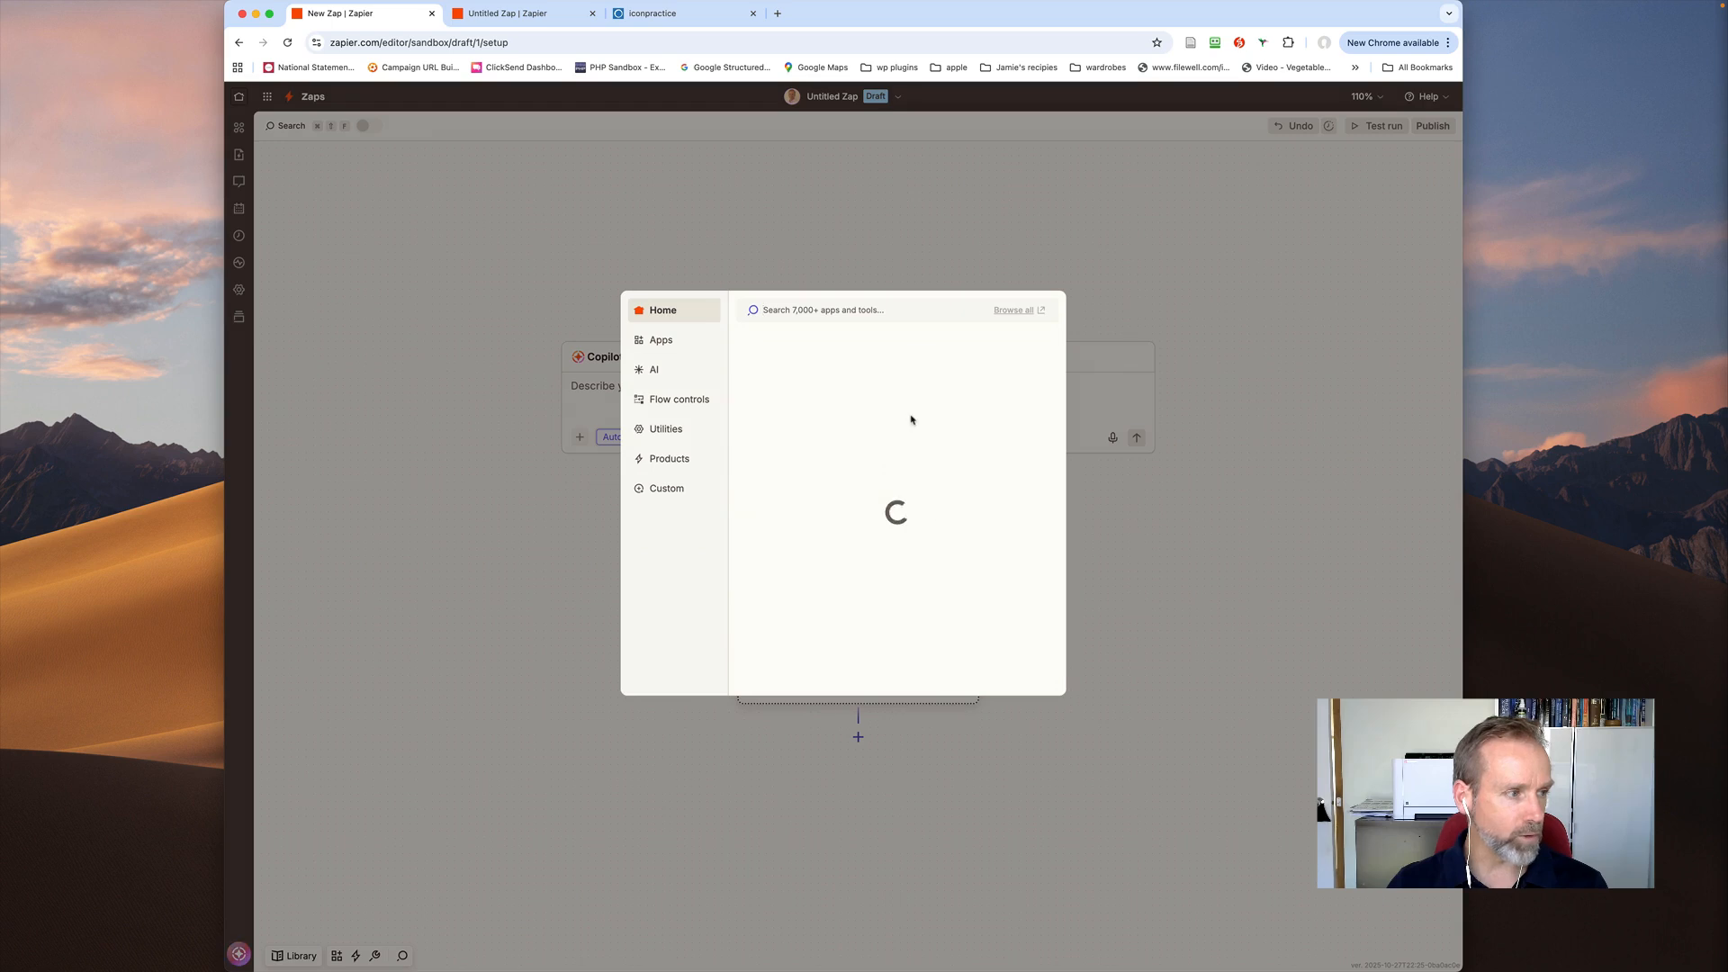
pyautogui.write('i')
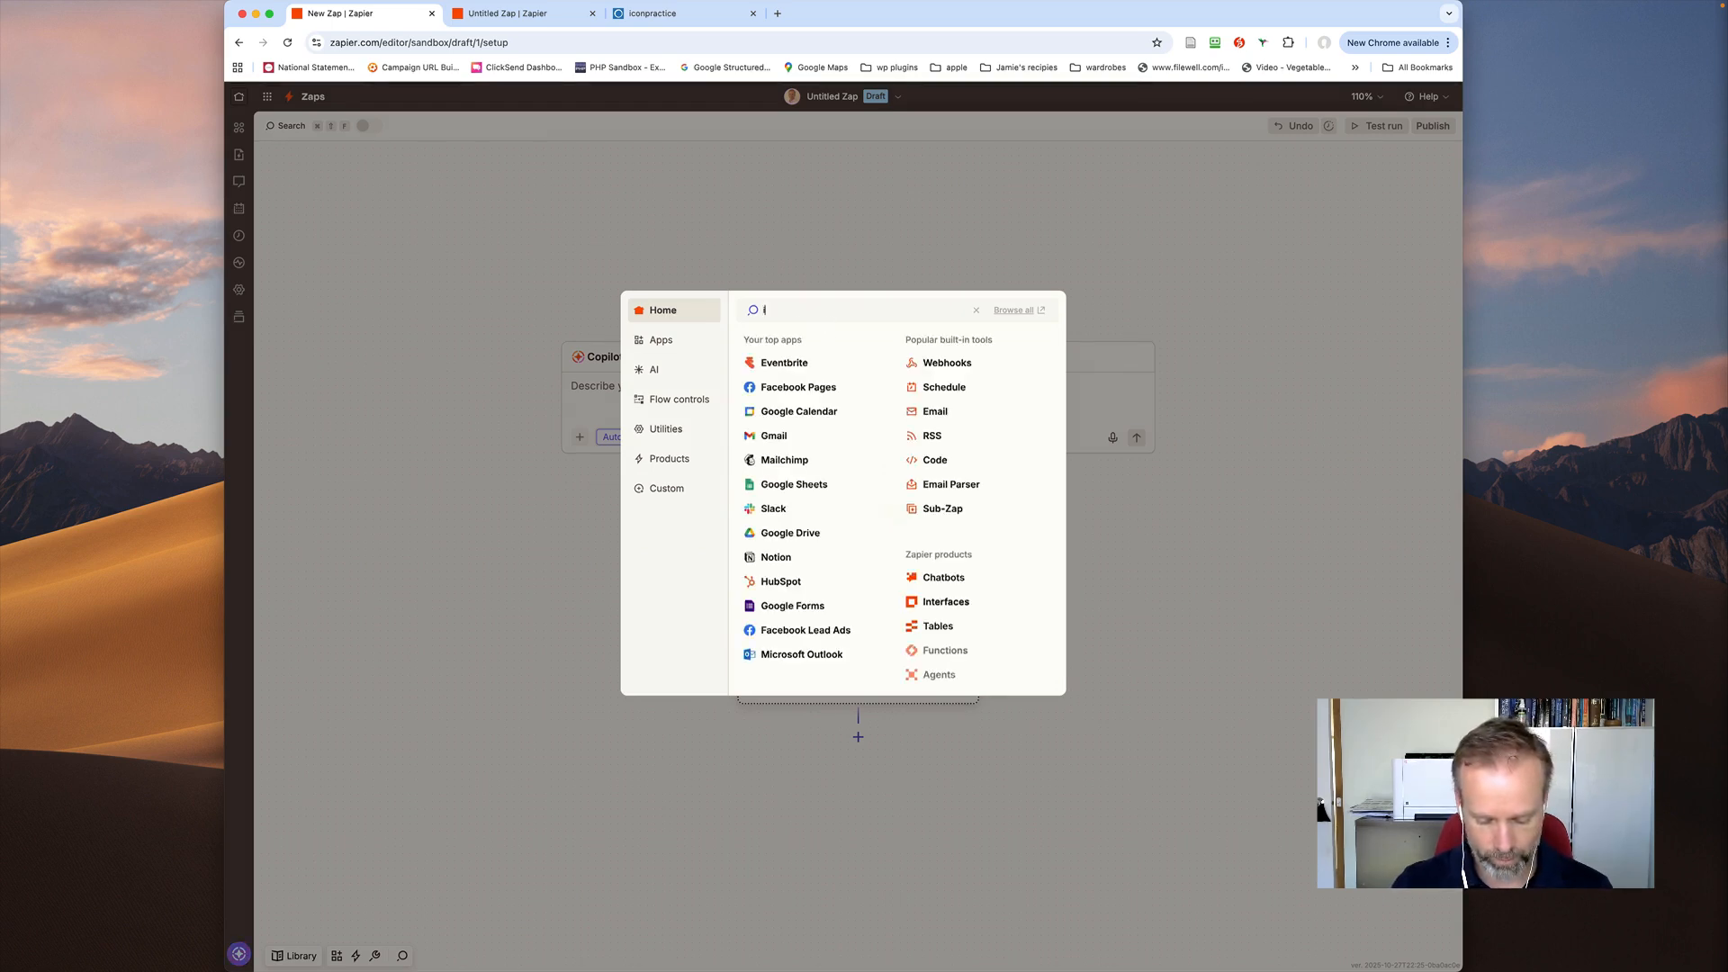
pyautogui.write('conpractice')
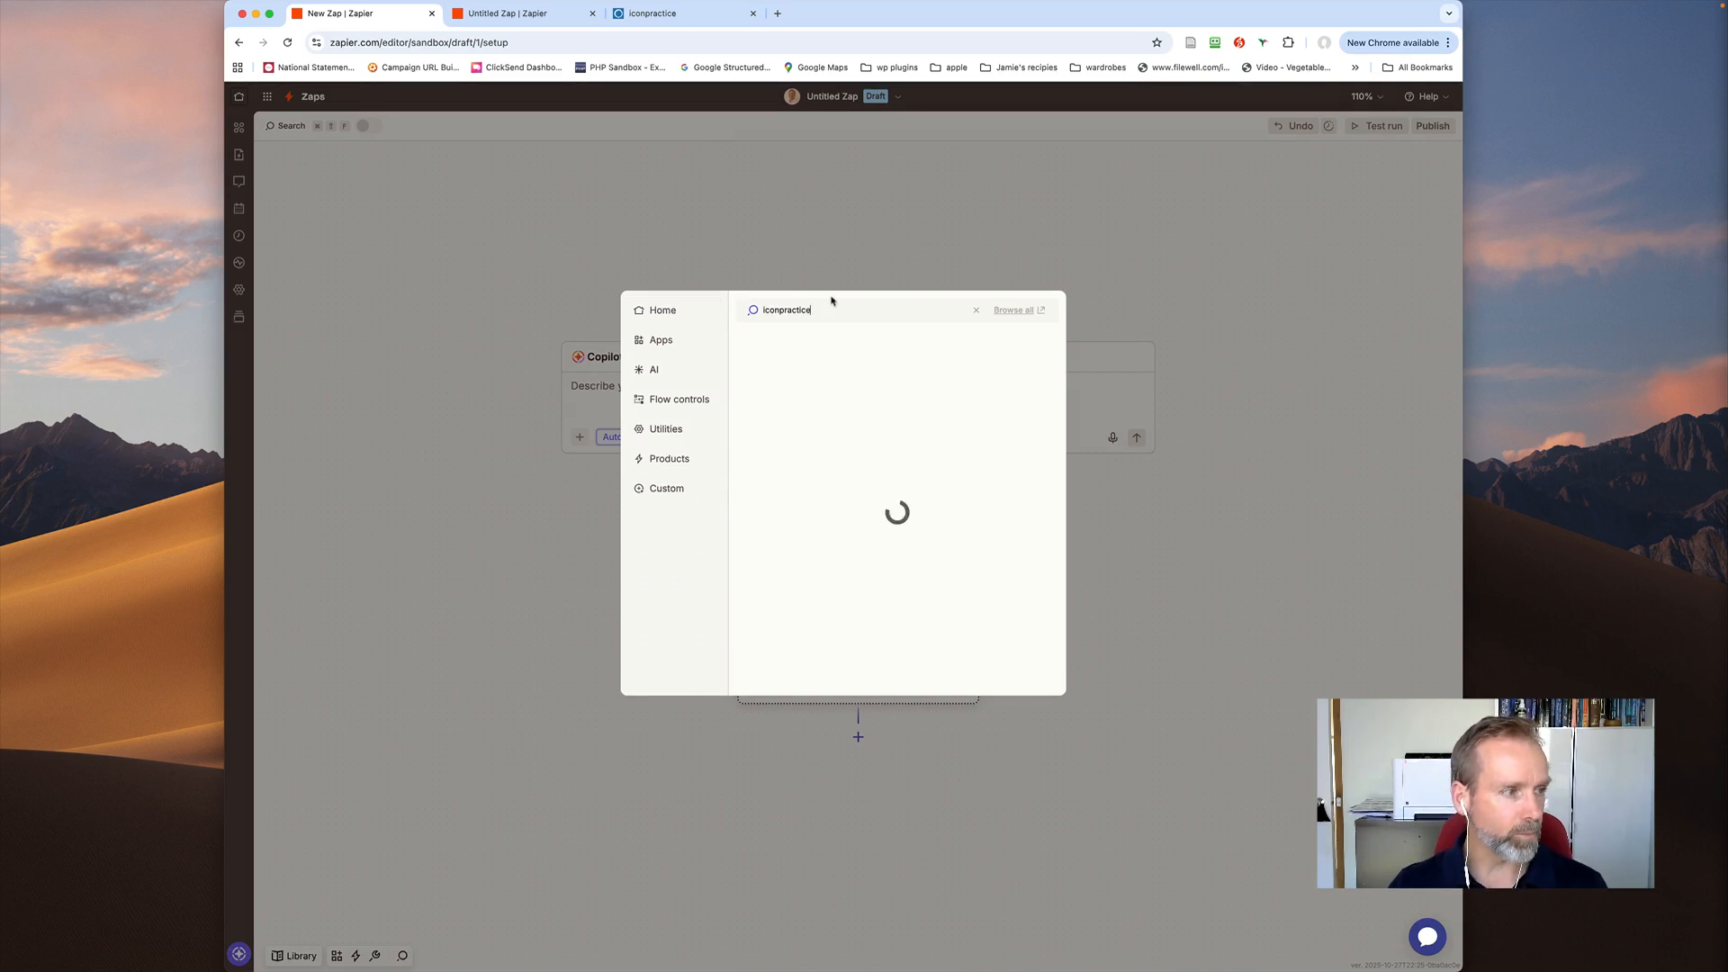
pyautogui.click(820, 347)
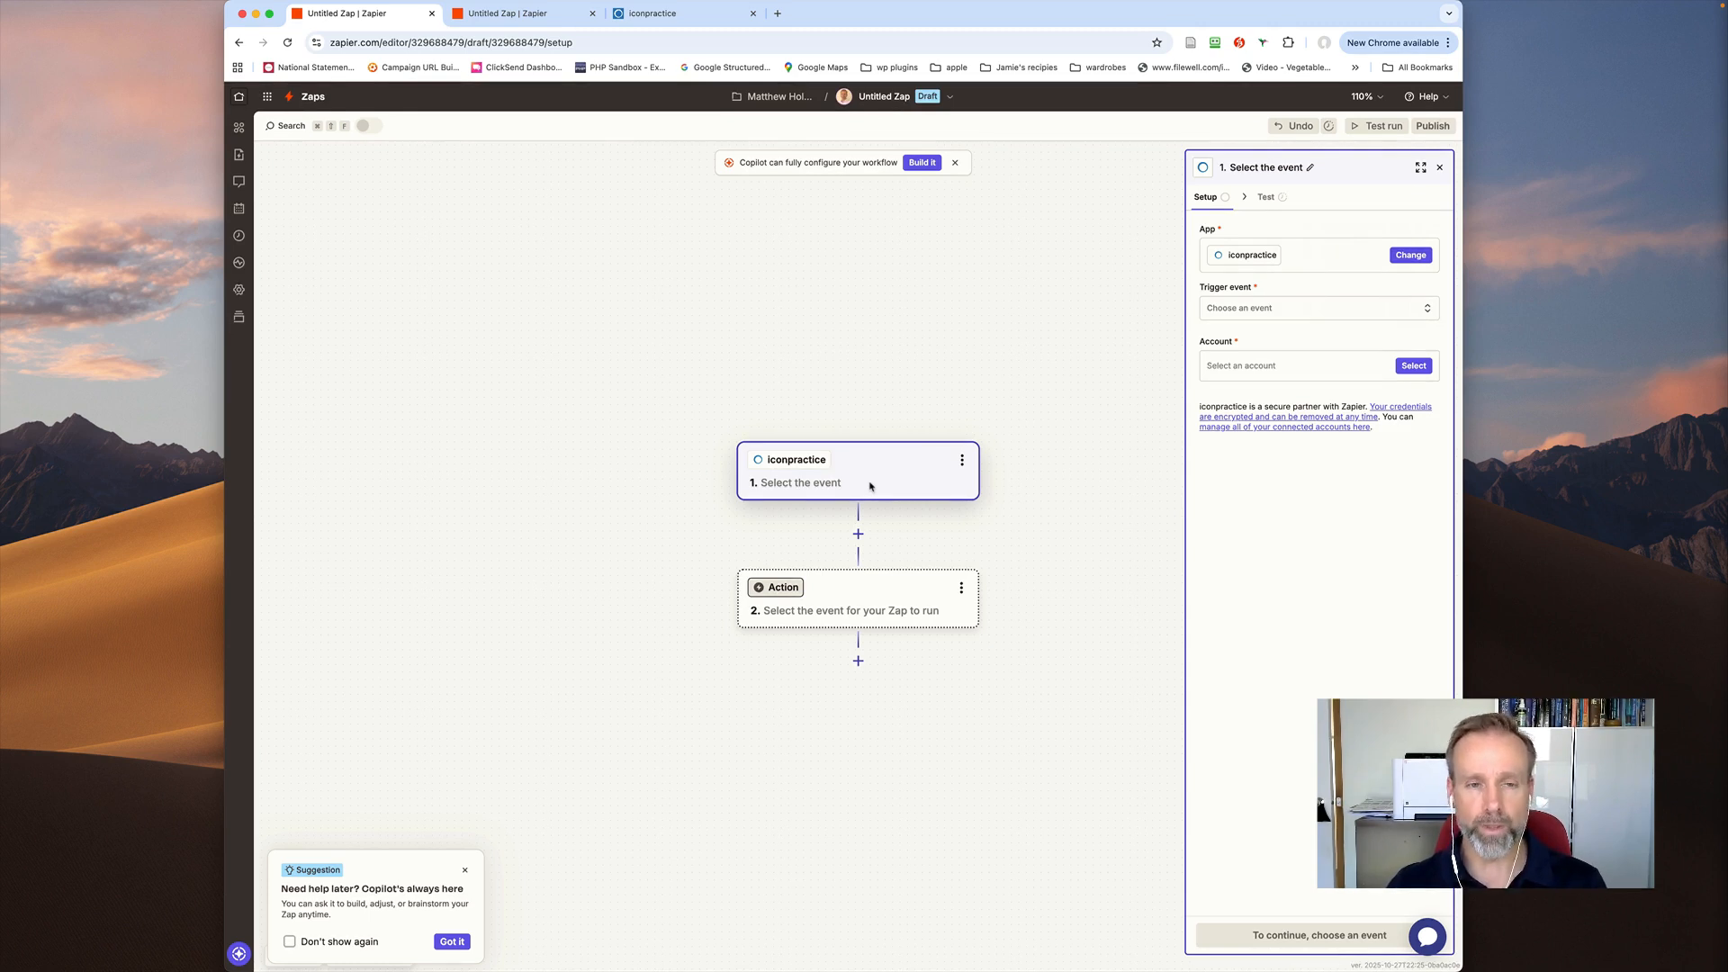
# Switch to the existing Zap draft and examine the iconpractice trigger events available besides On Adding a Patient Tag.
pyautogui.click(514, 13)
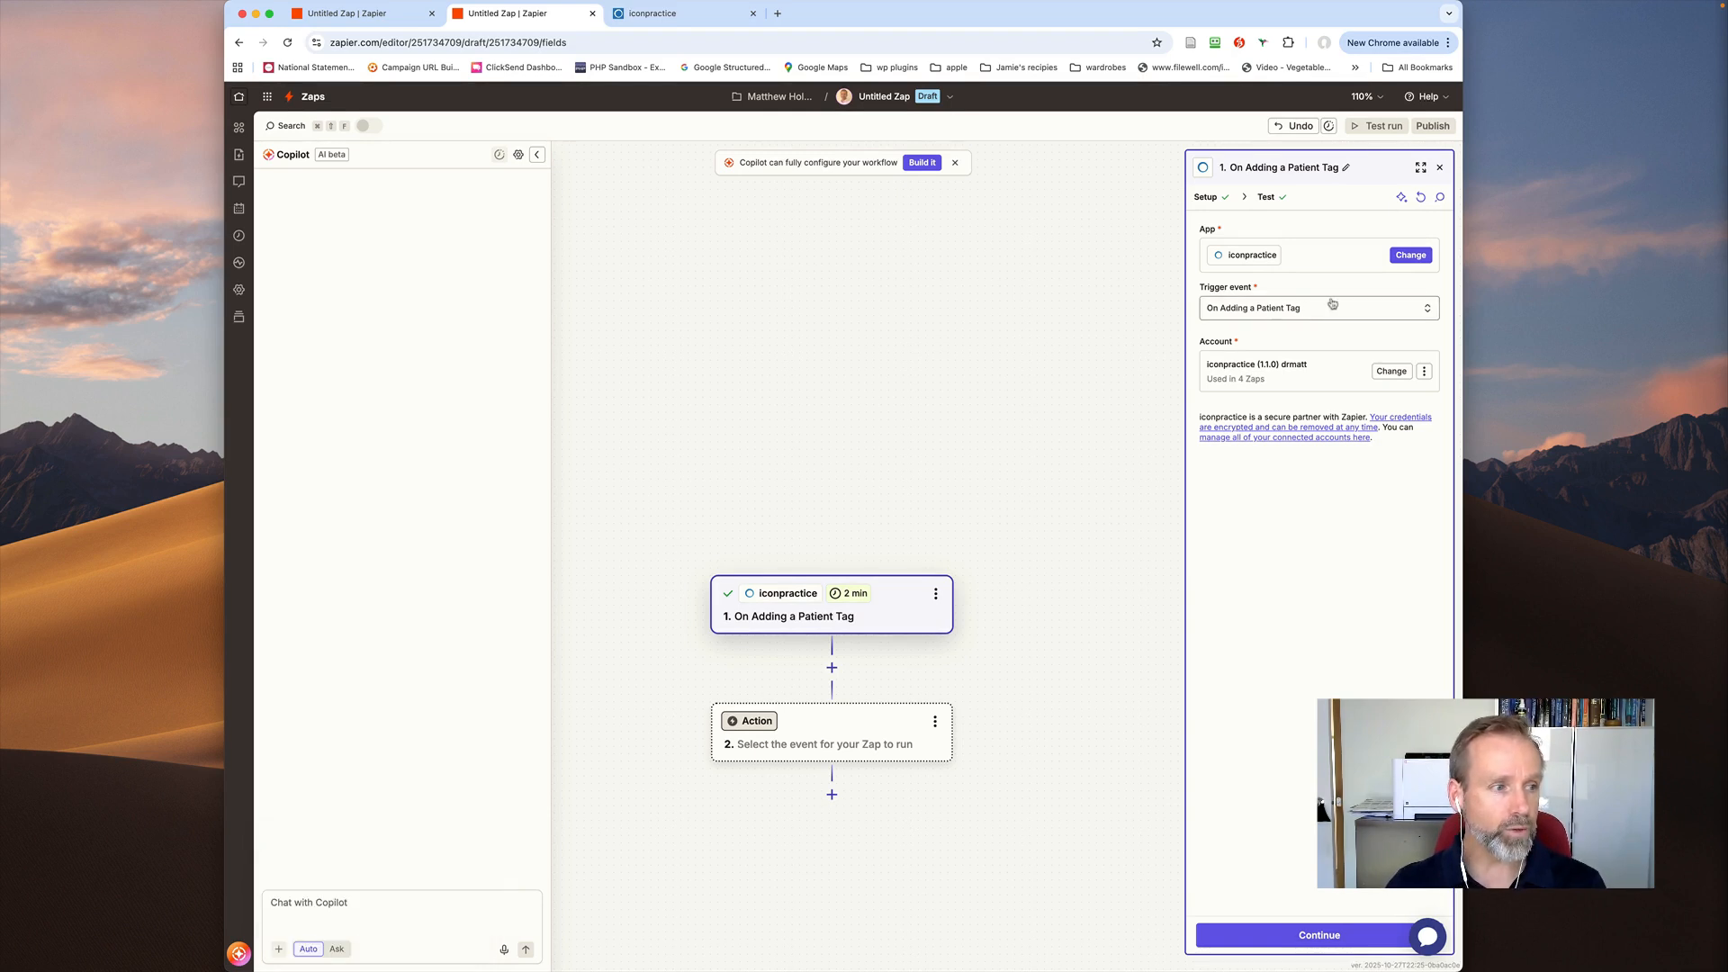
pyautogui.click(1270, 311)
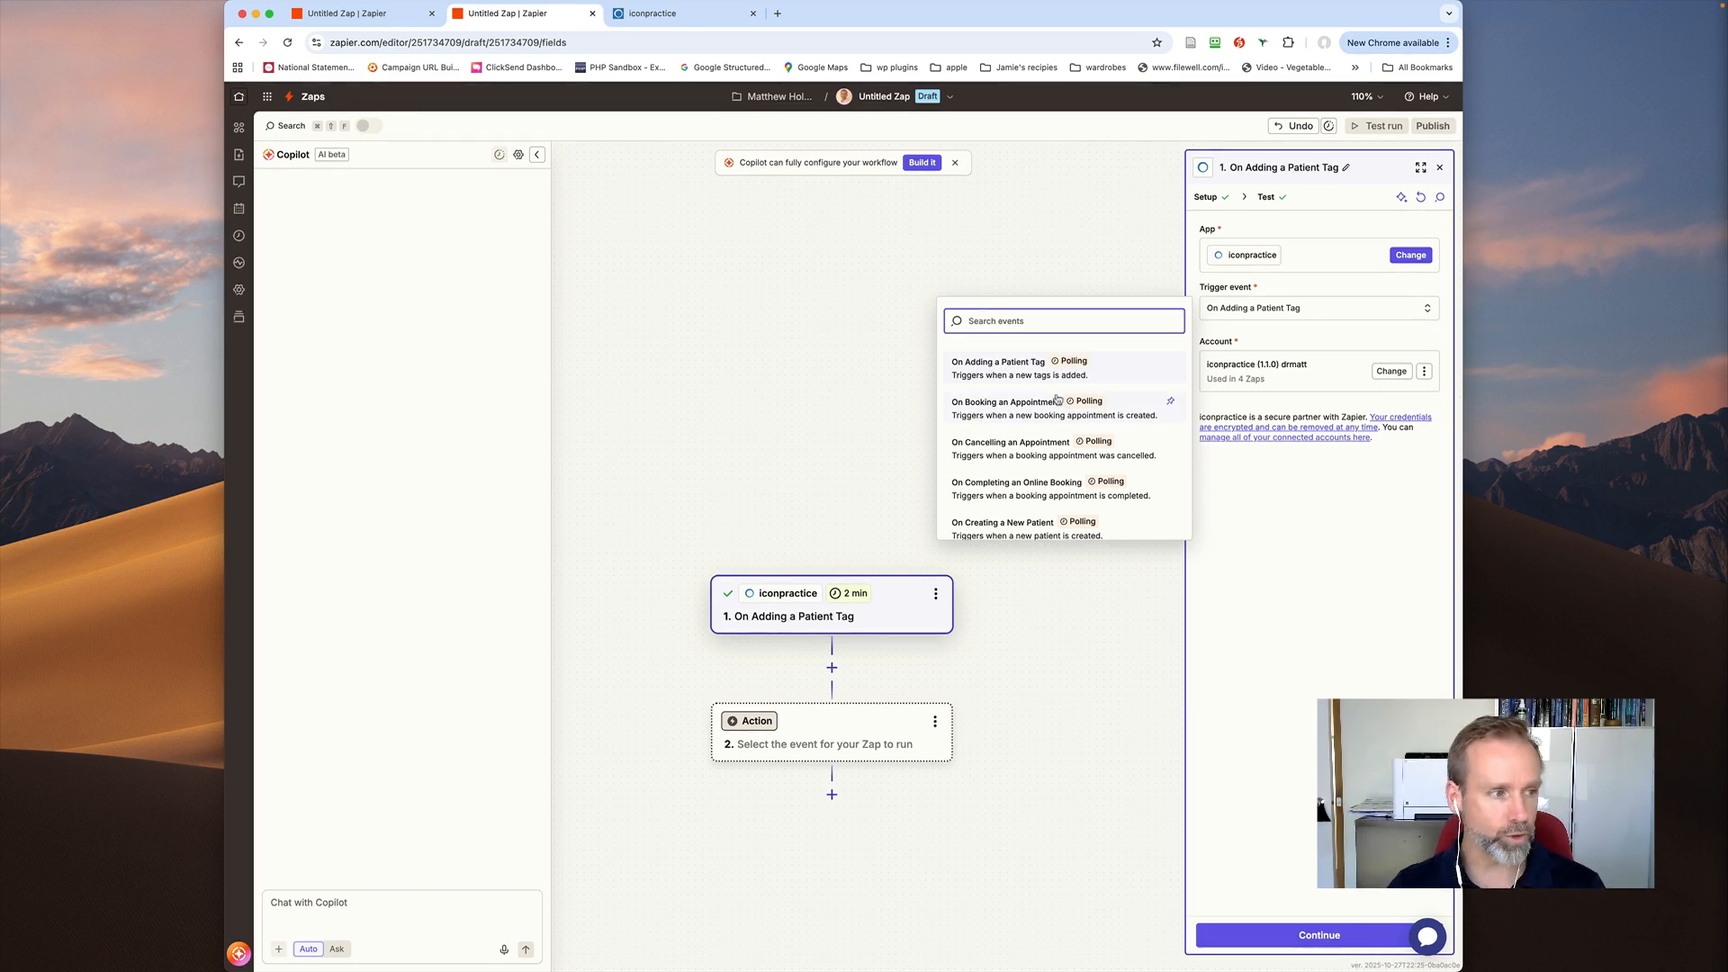
pyautogui.scroll(-1, 1058, 399)
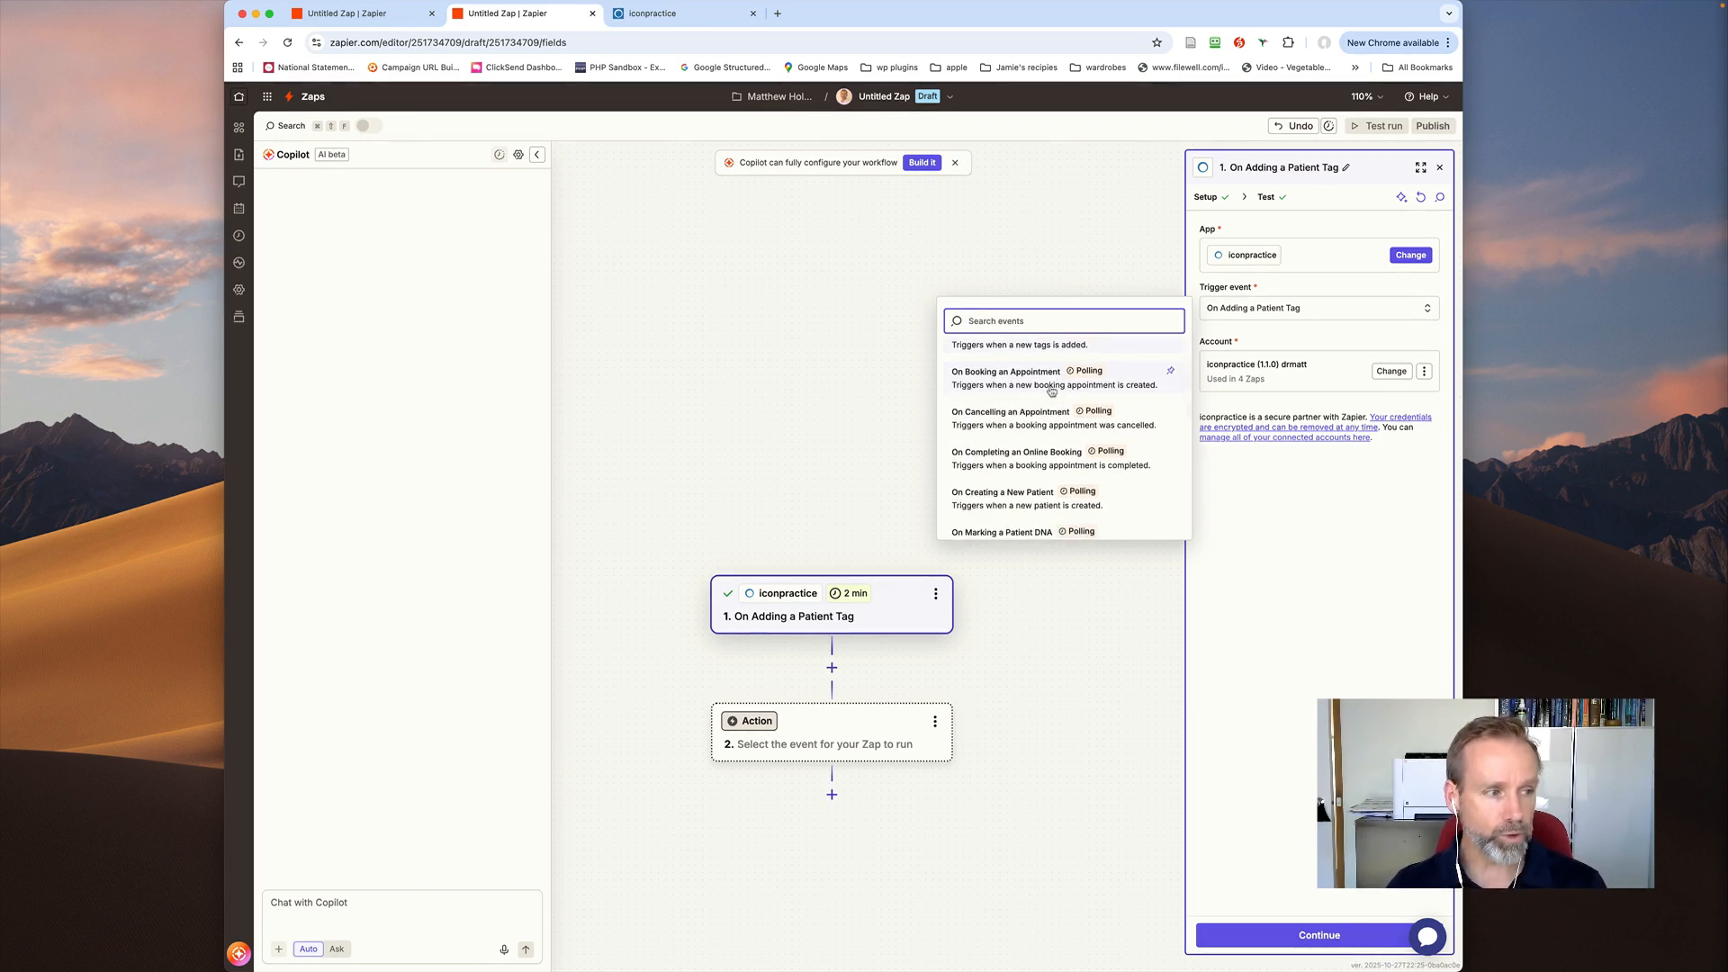
pyautogui.scroll(-2, 1017, 422)
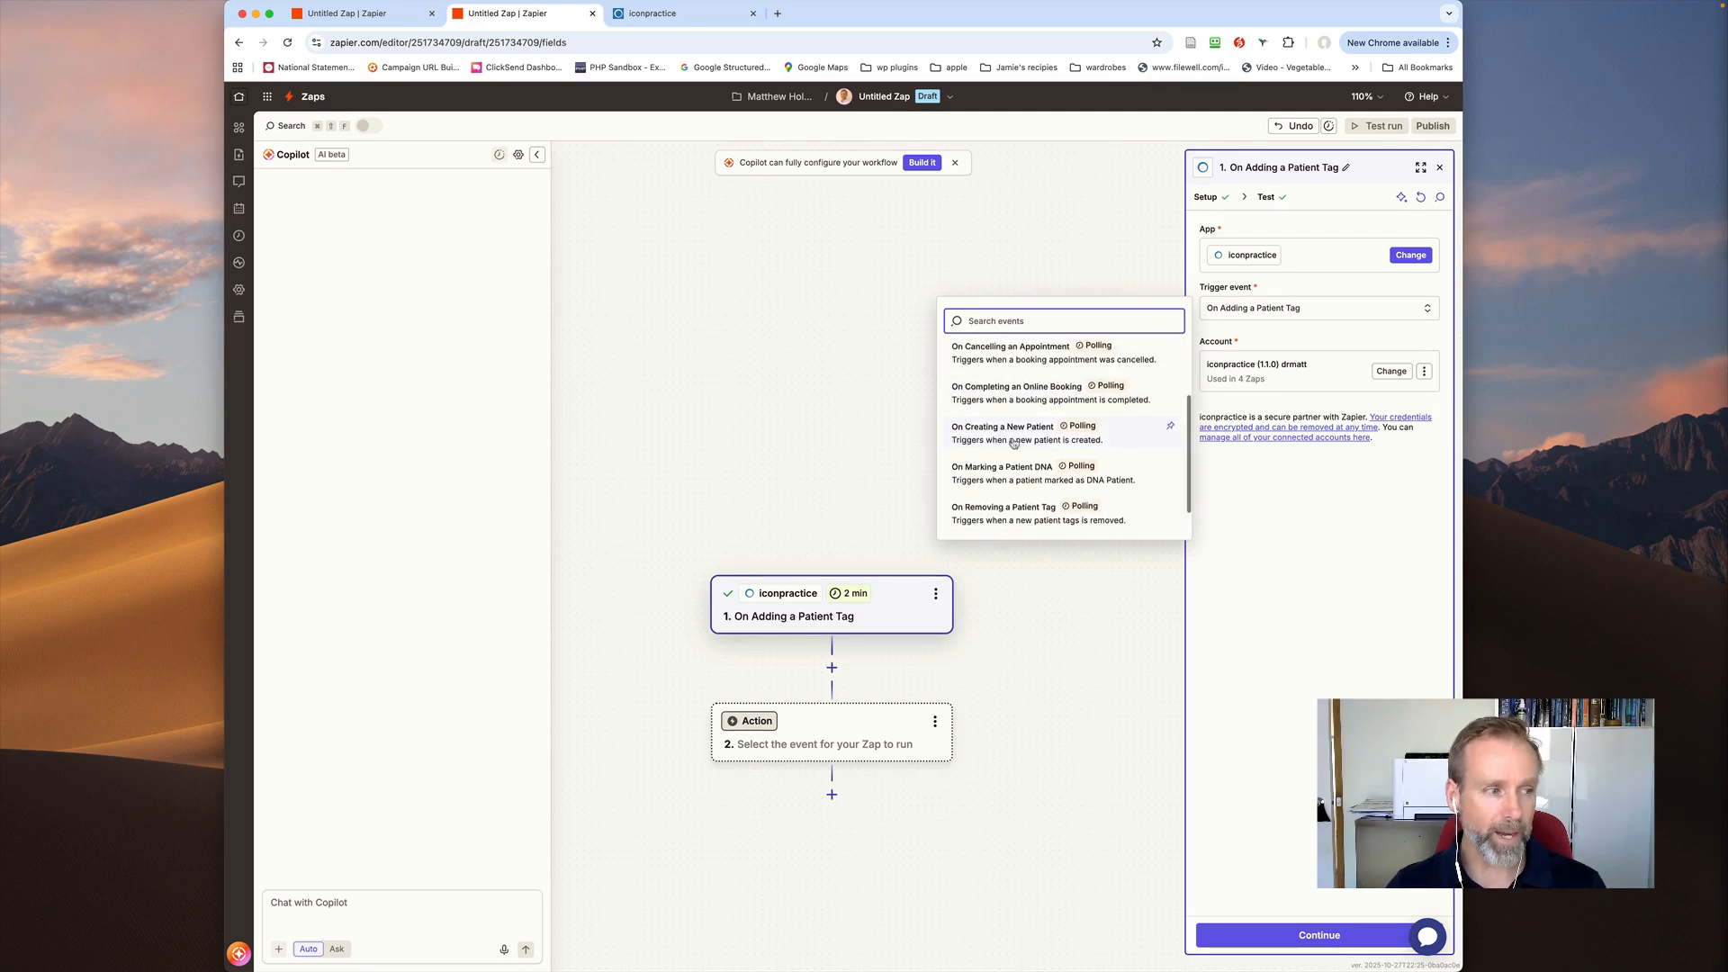
pyautogui.scroll(-2, 1015, 442)
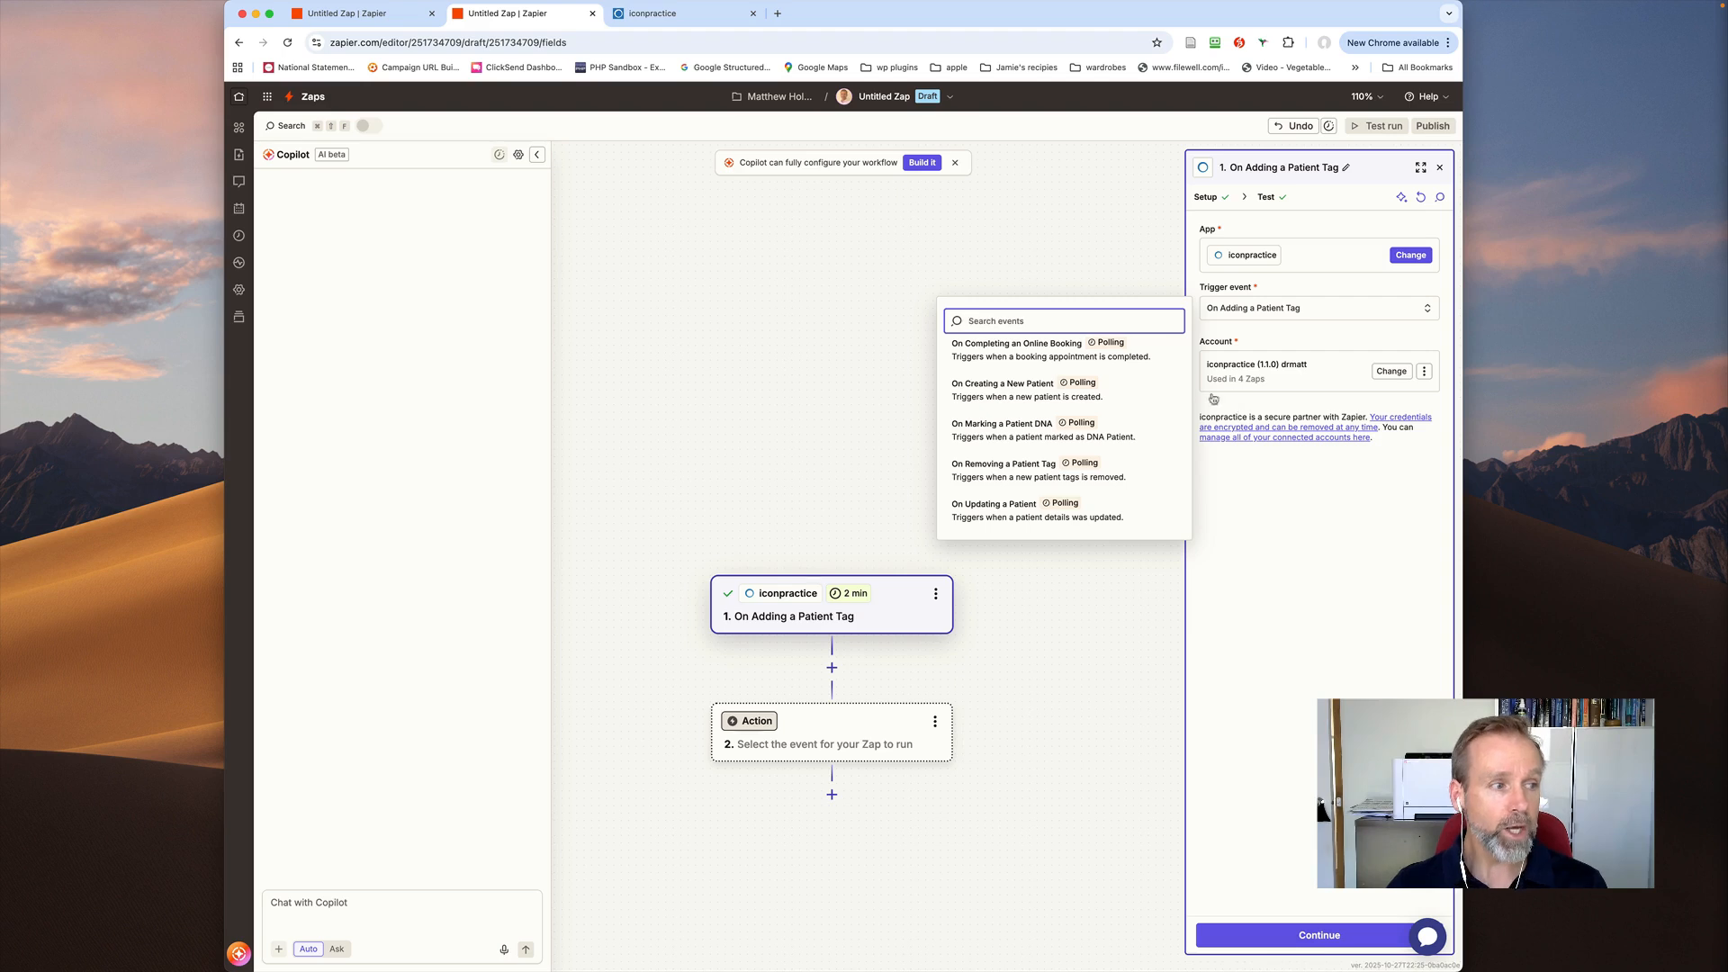
pyautogui.scroll(2, 1171, 461)
pyautogui.scroll(1, 1124, 459)
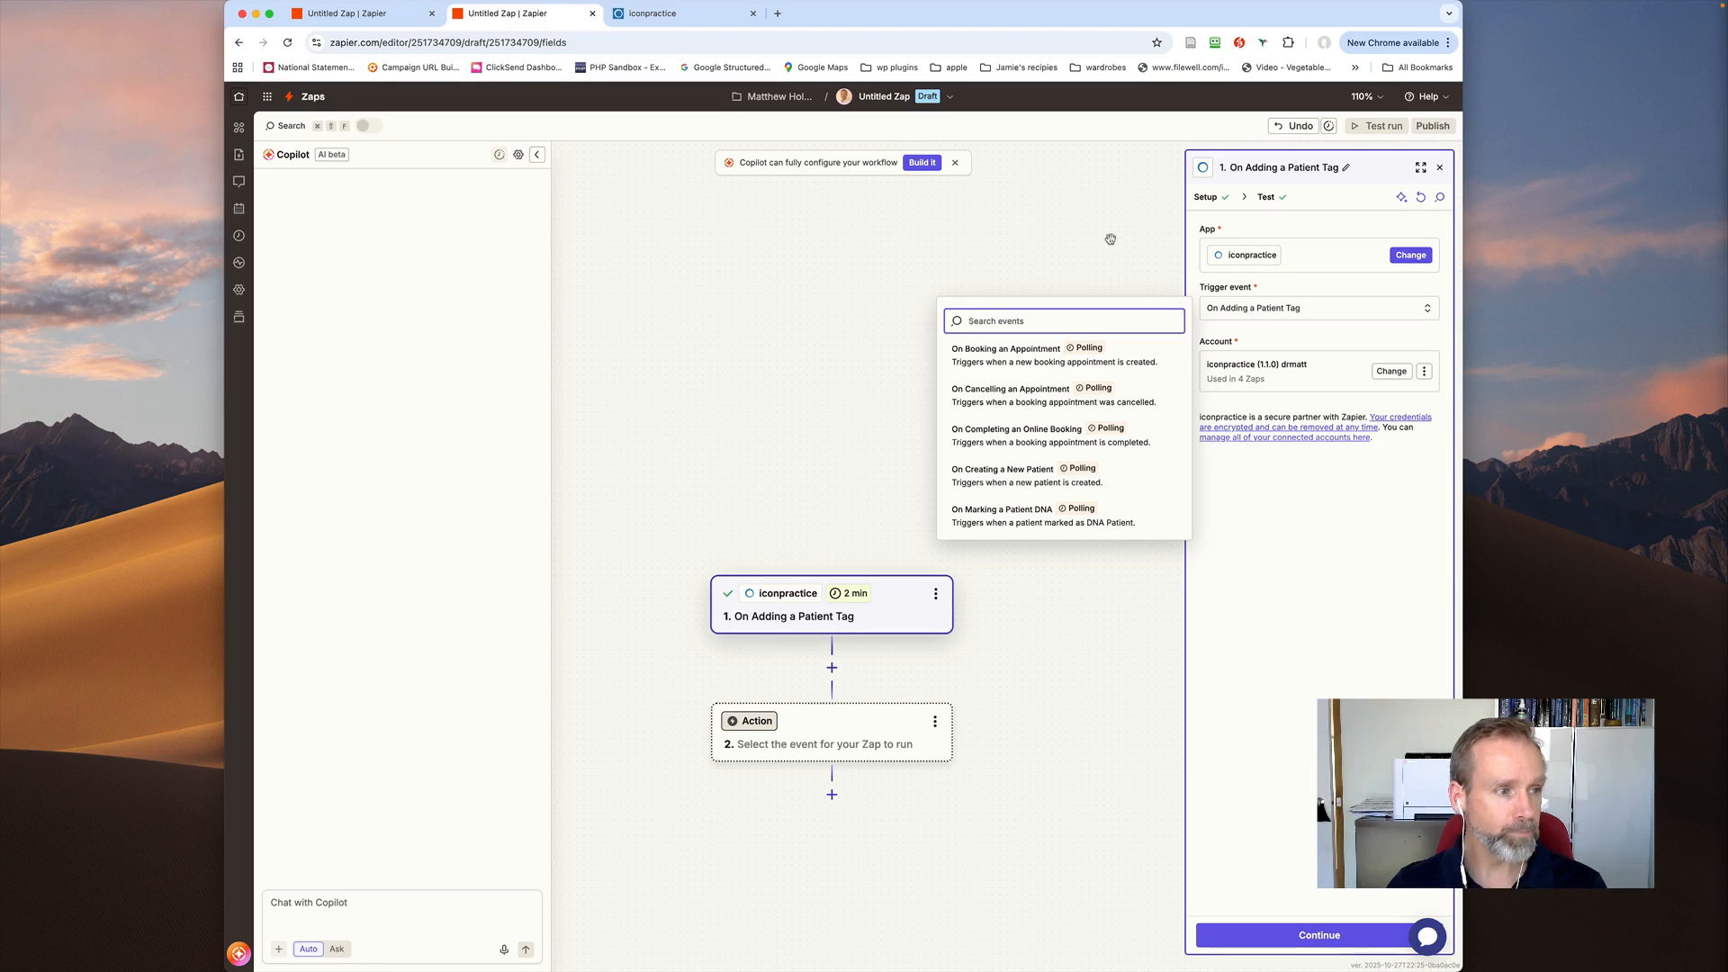
pyautogui.click(1301, 309)
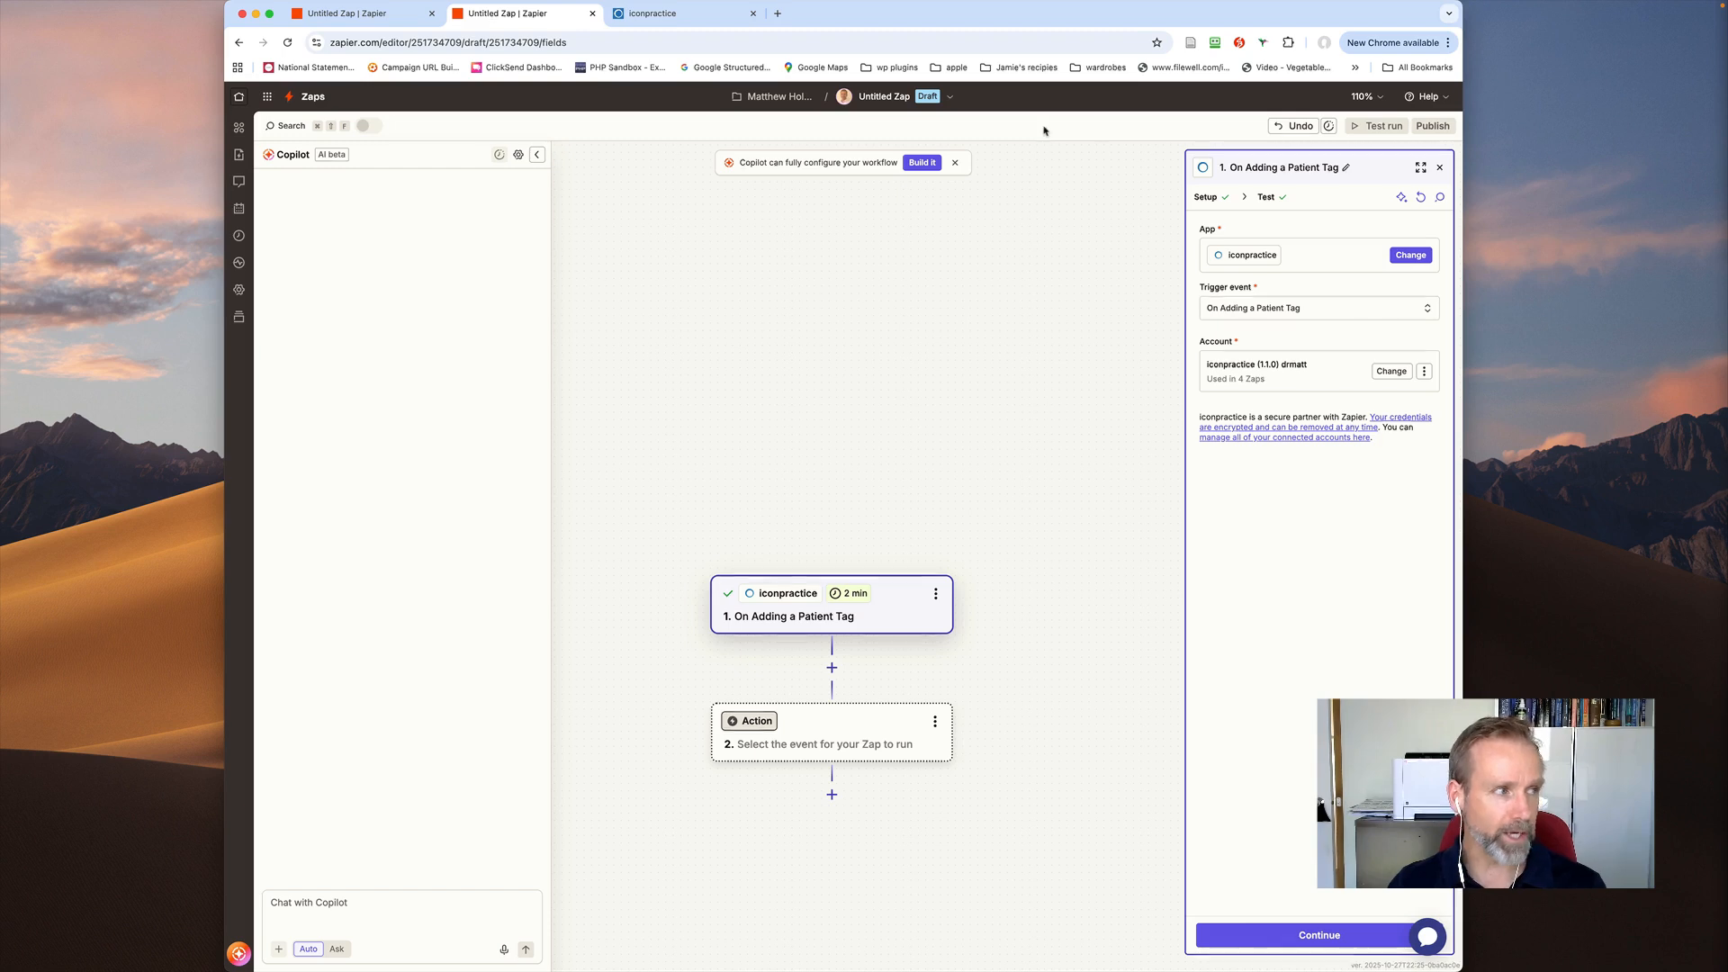
# In iconpractice, add the concussion tag to the patient booked on Wednesday Oct 29 at 10:30 AM.
pyautogui.click(684, 15)
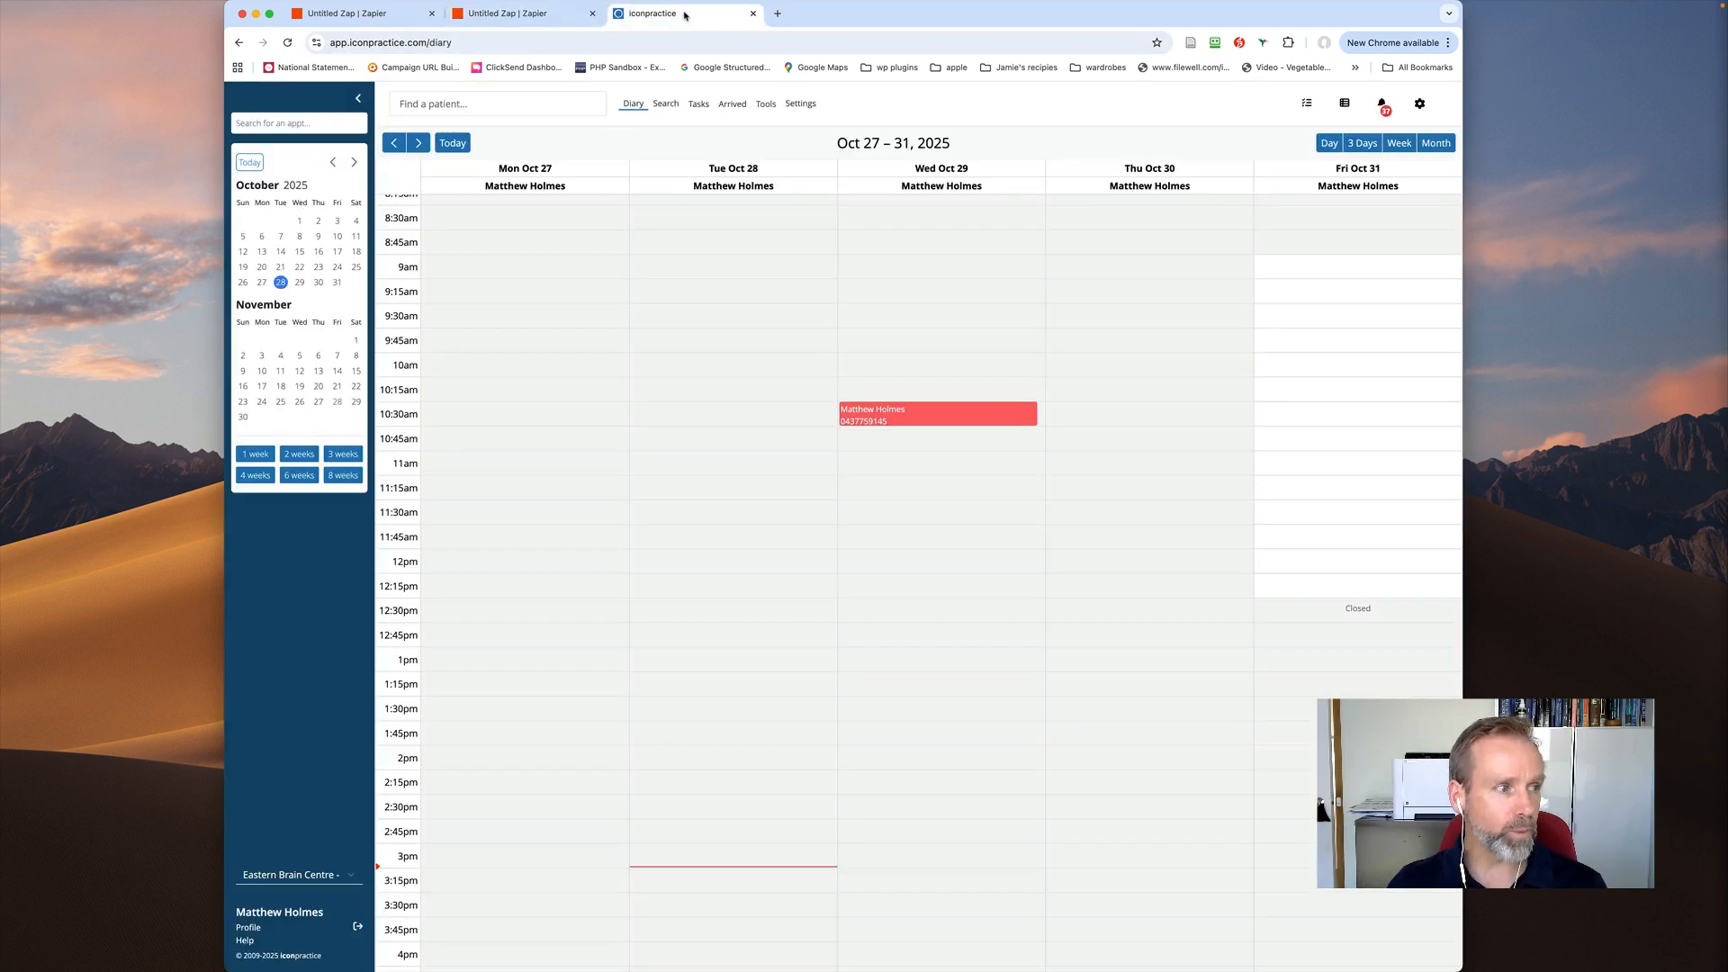
pyautogui.click(929, 415)
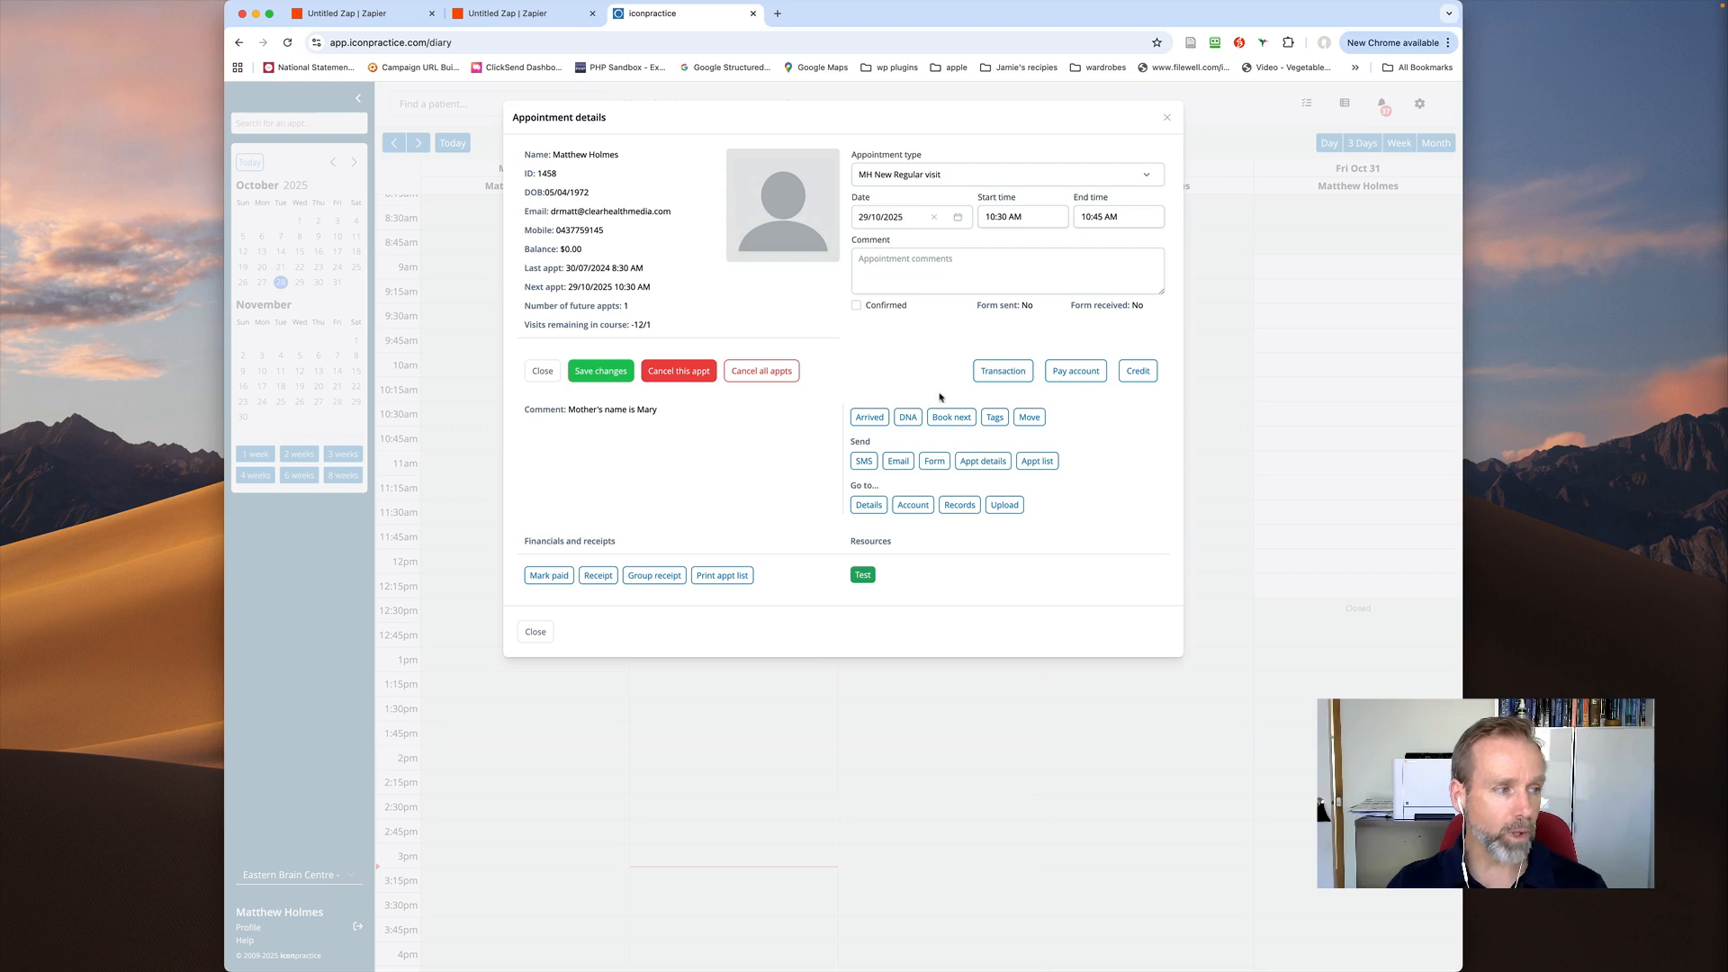
pyautogui.click(994, 418)
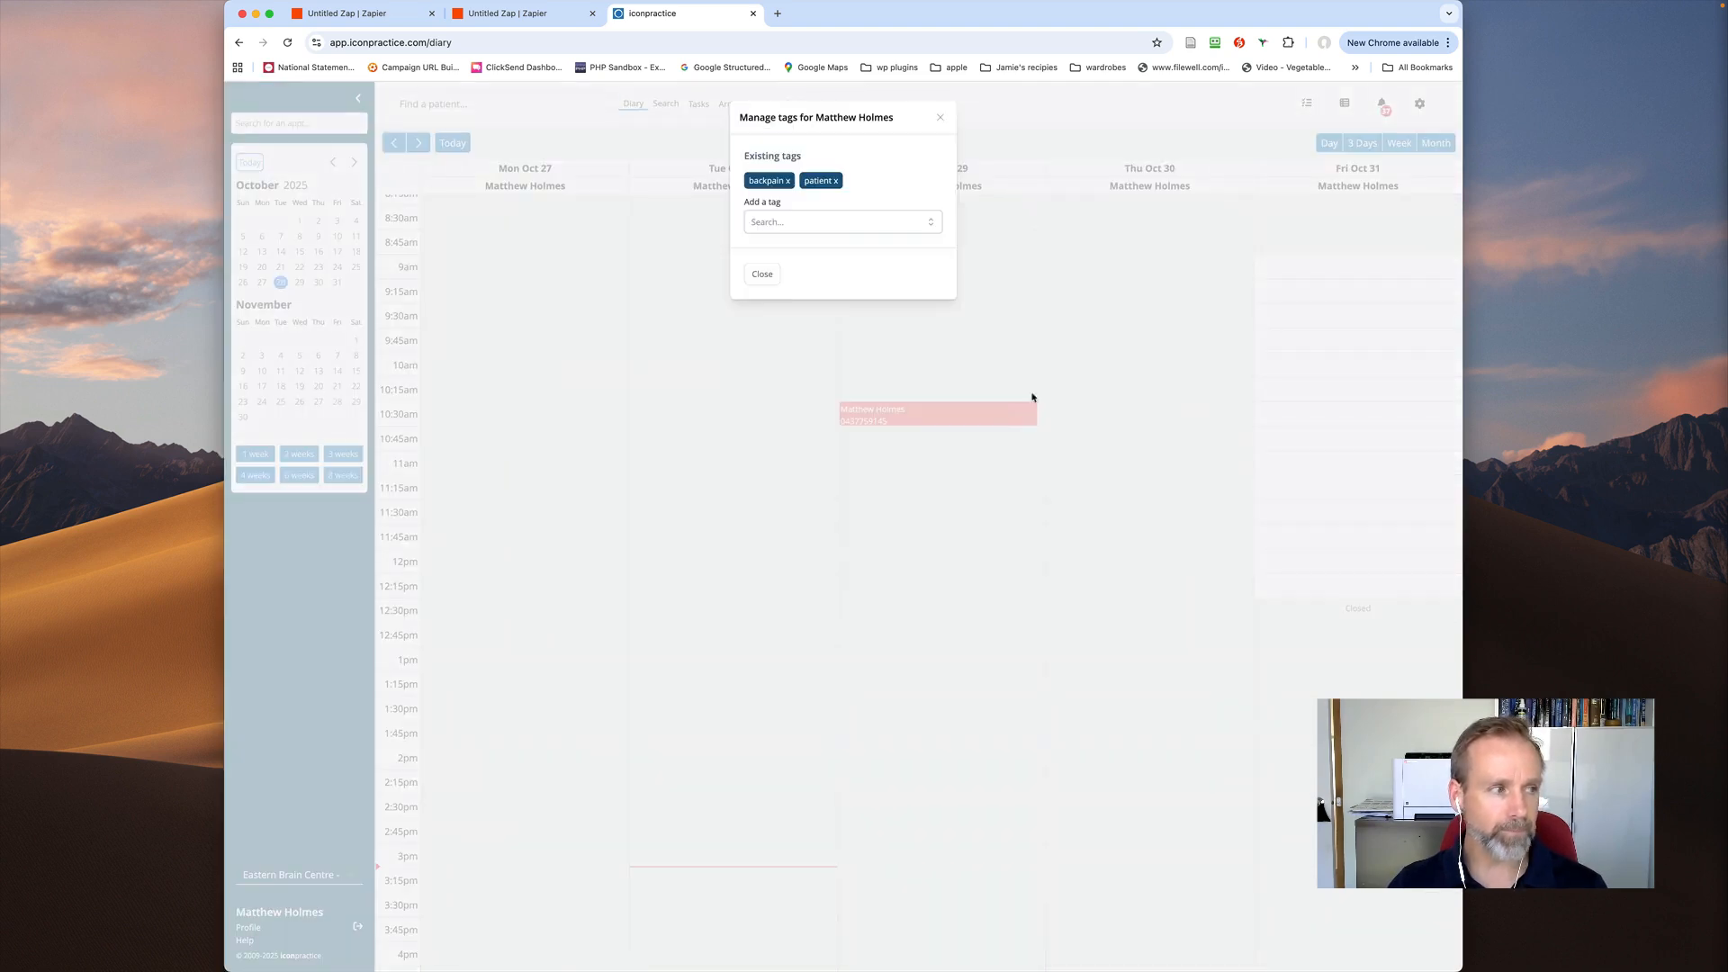
pyautogui.click(816, 223)
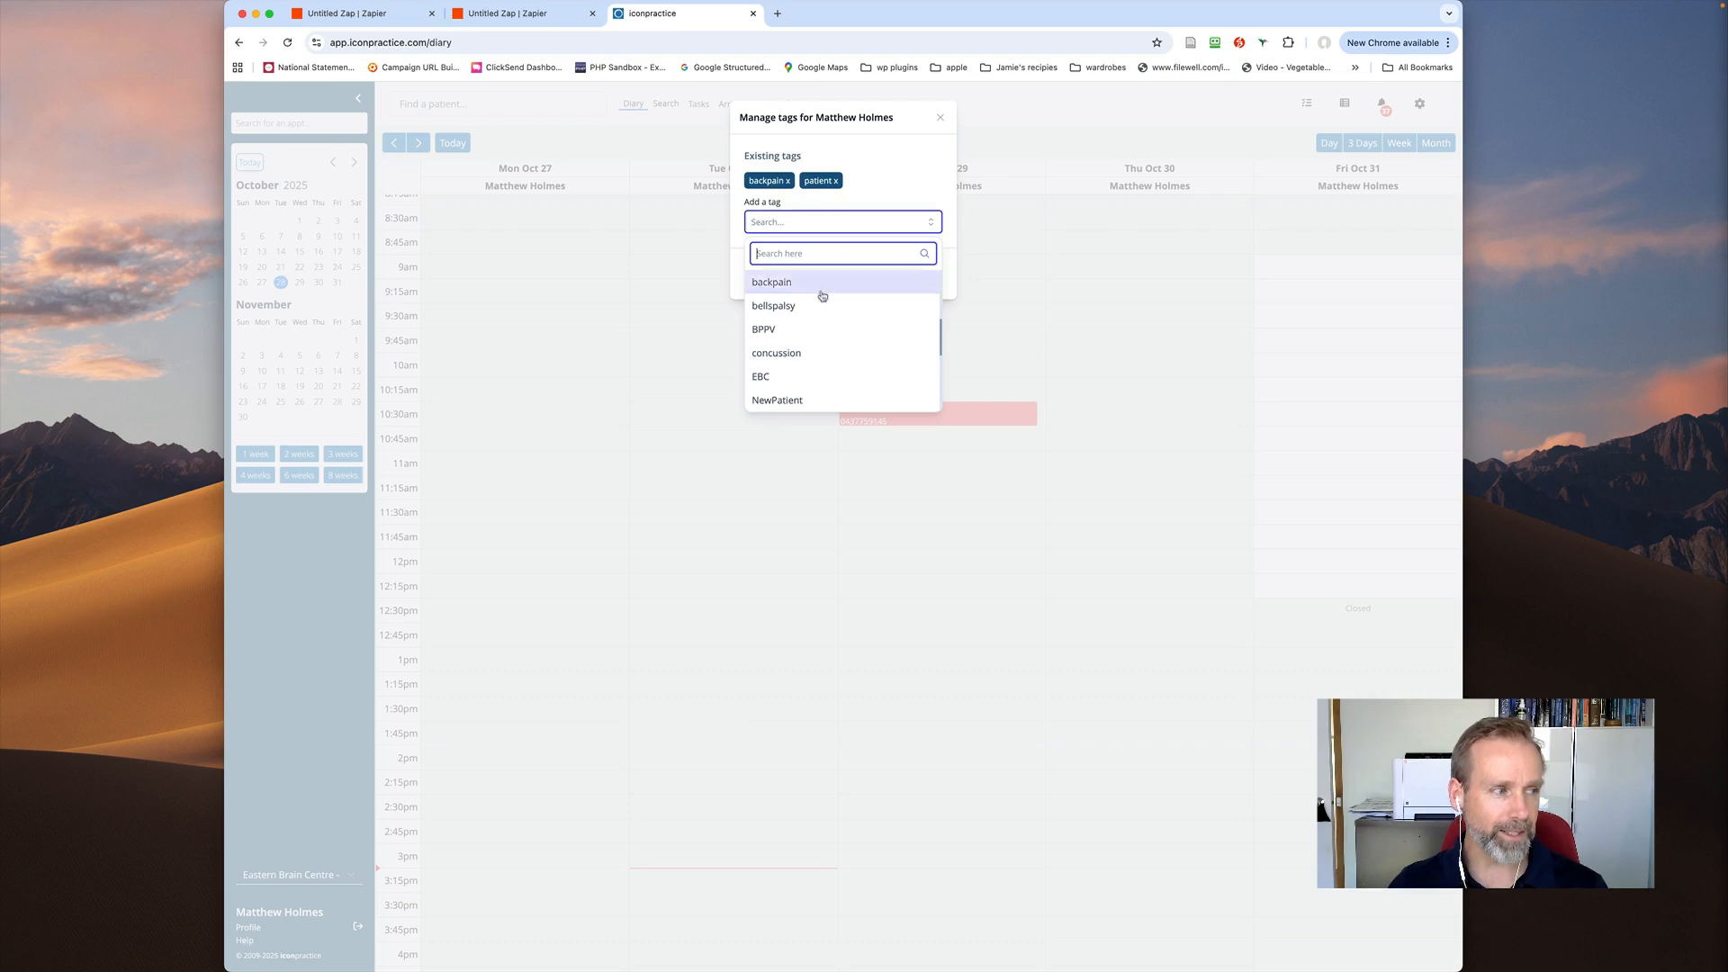
pyautogui.click(816, 354)
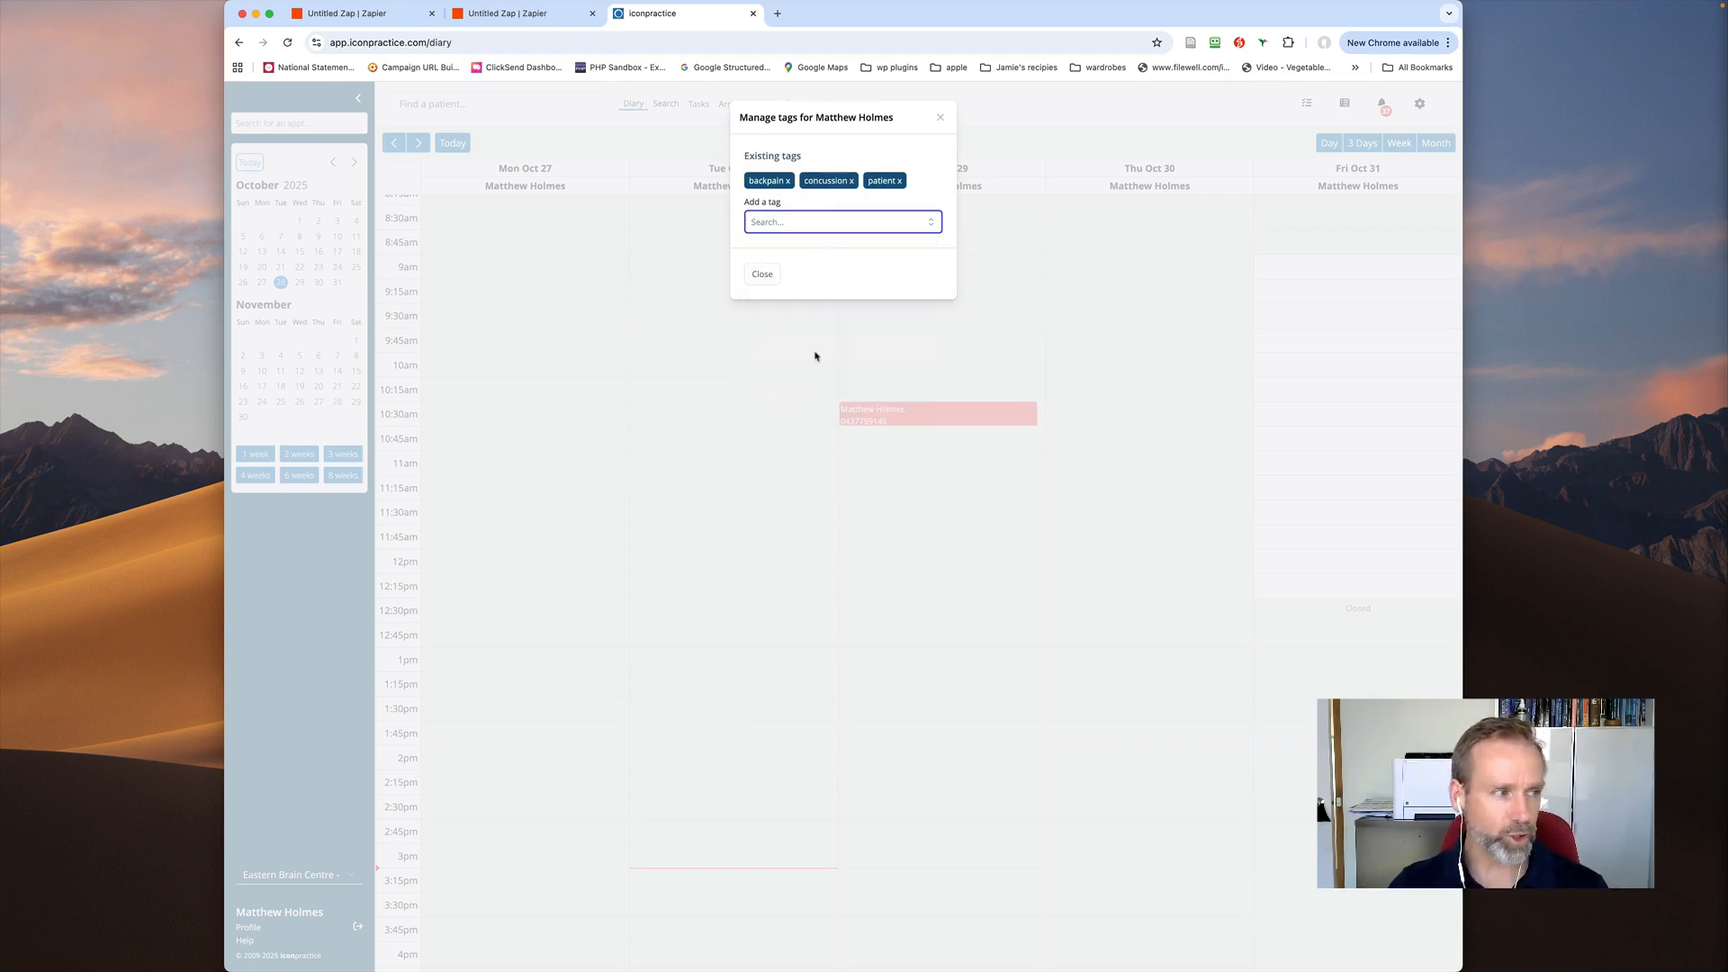
pyautogui.click(763, 274)
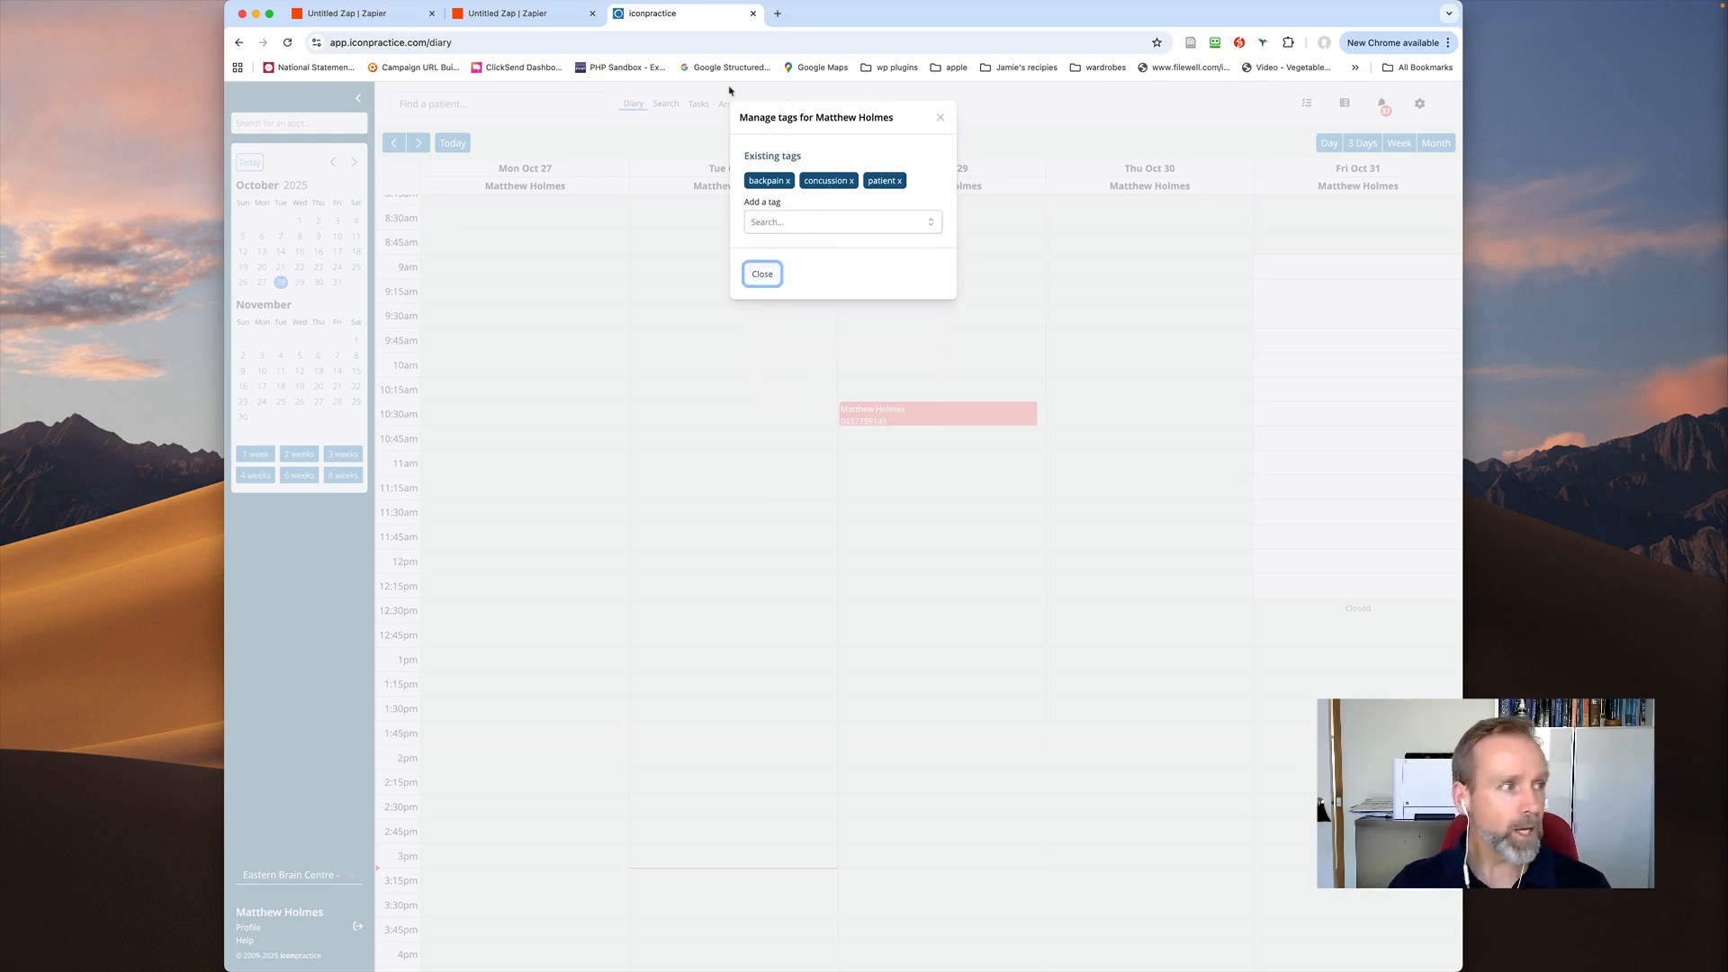
# Return to the Zap draft in Zapier, continue to the trigger's test, and examine the Patient Tag A record.
pyautogui.click(522, 17)
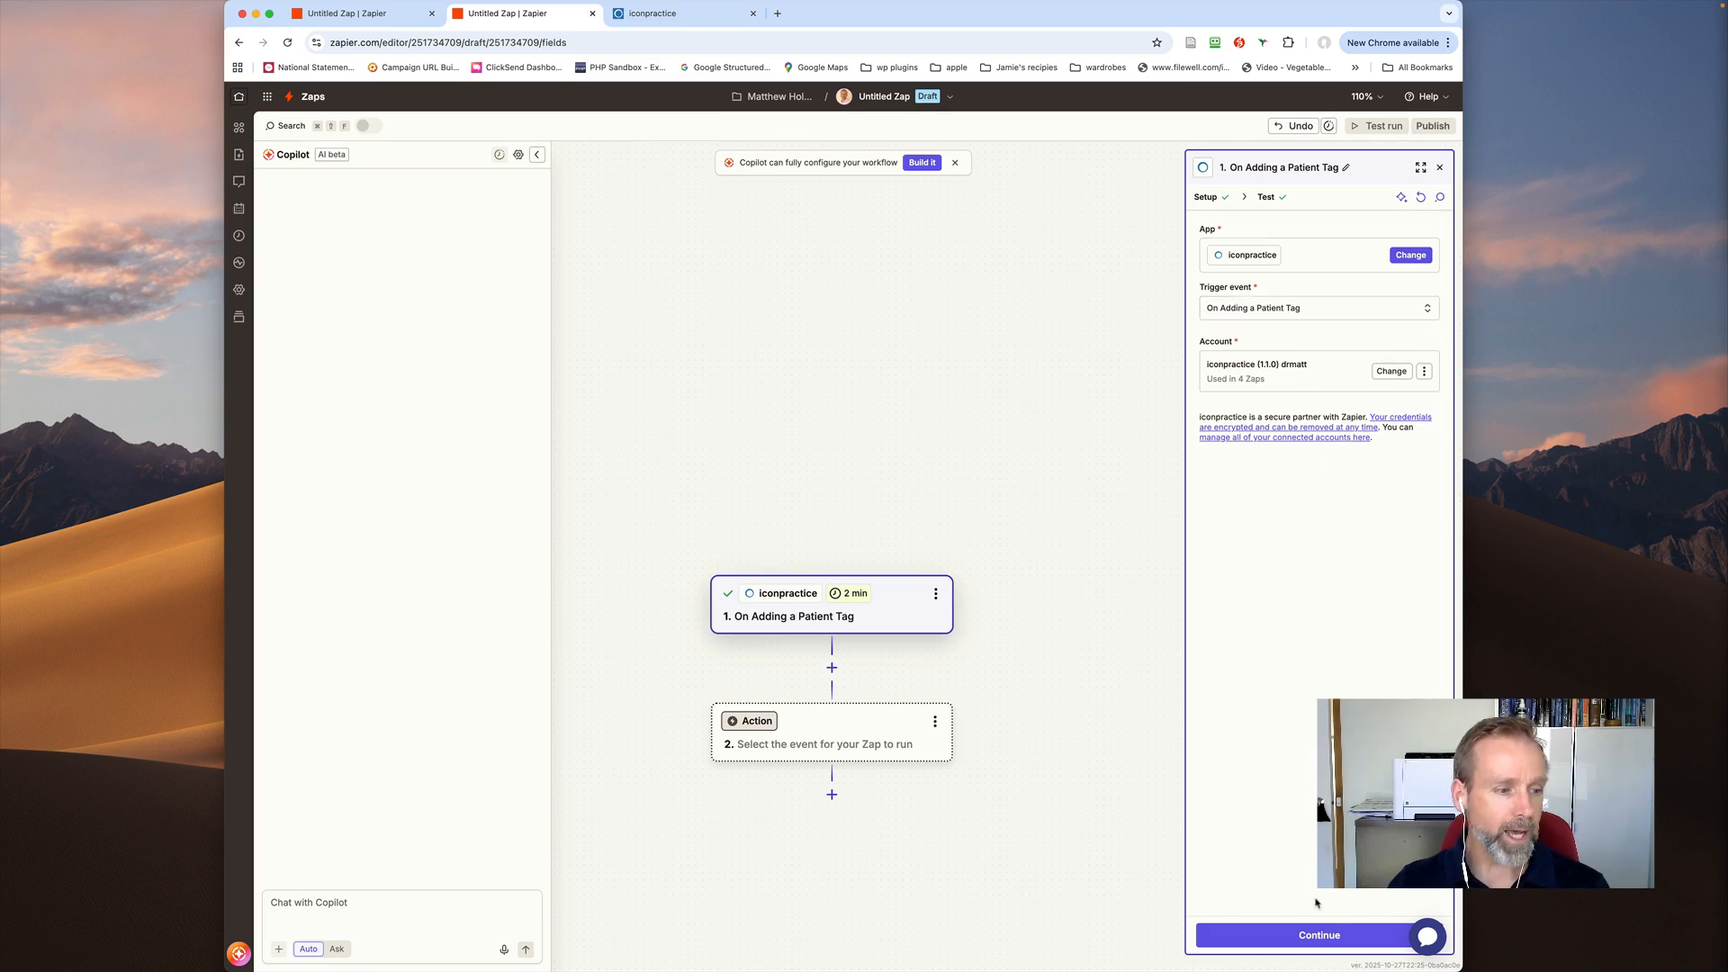
pyautogui.click(1323, 938)
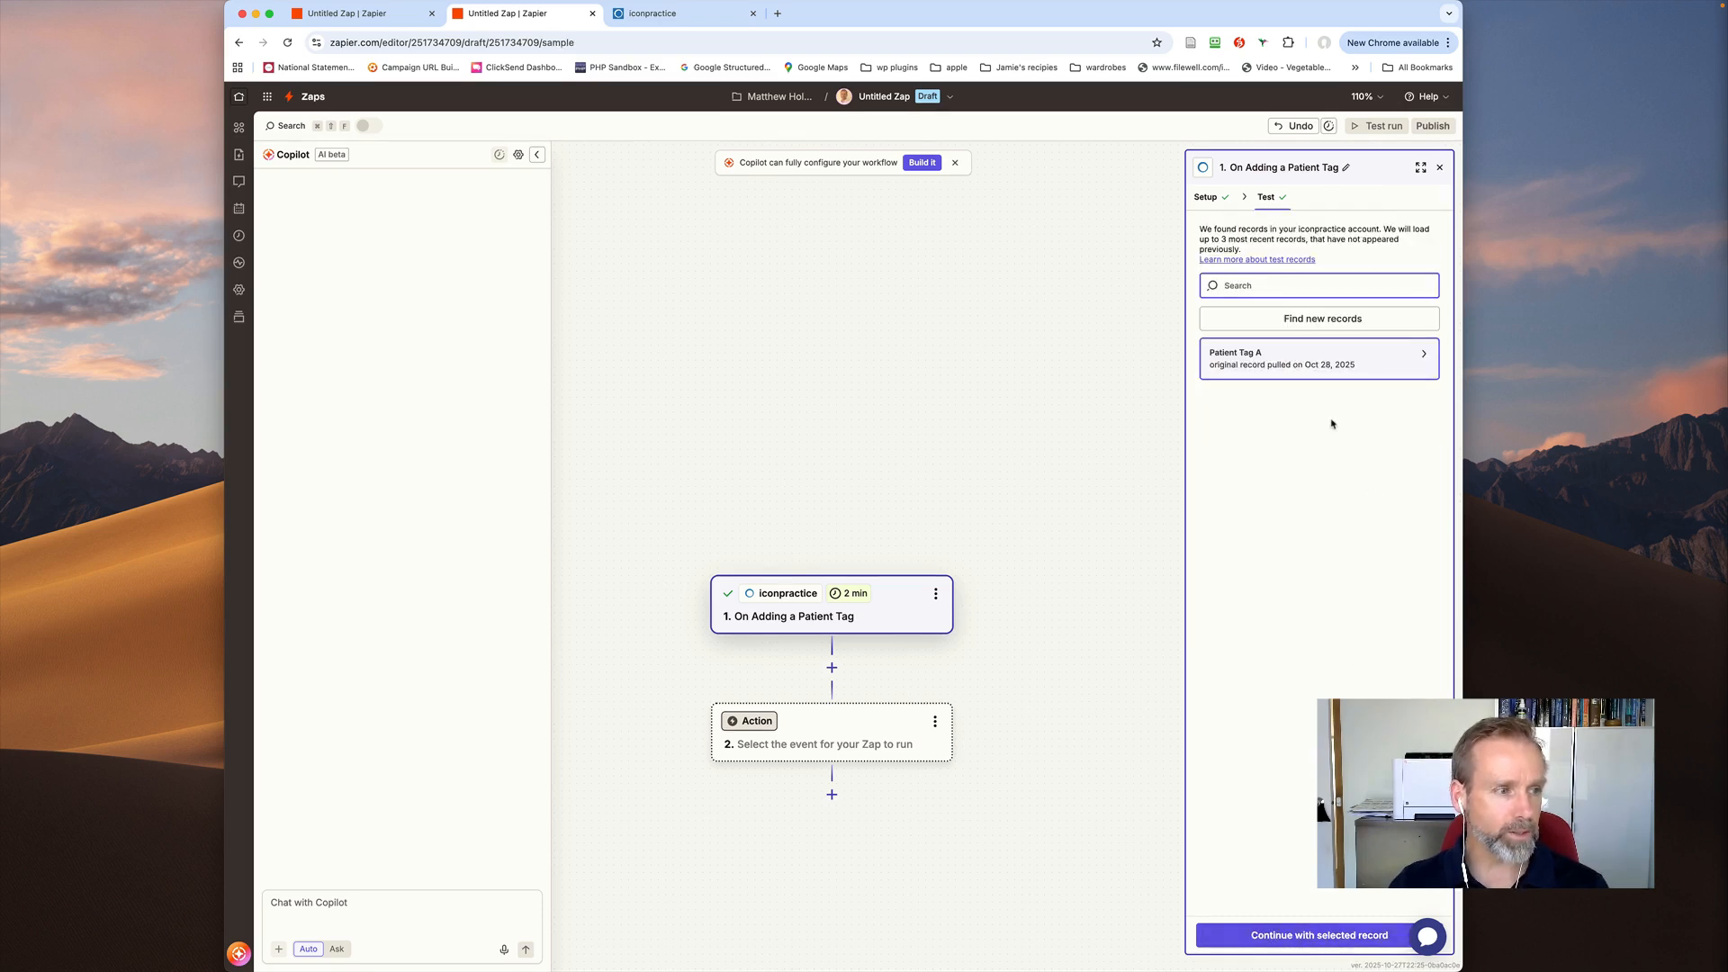
pyautogui.click(1330, 355)
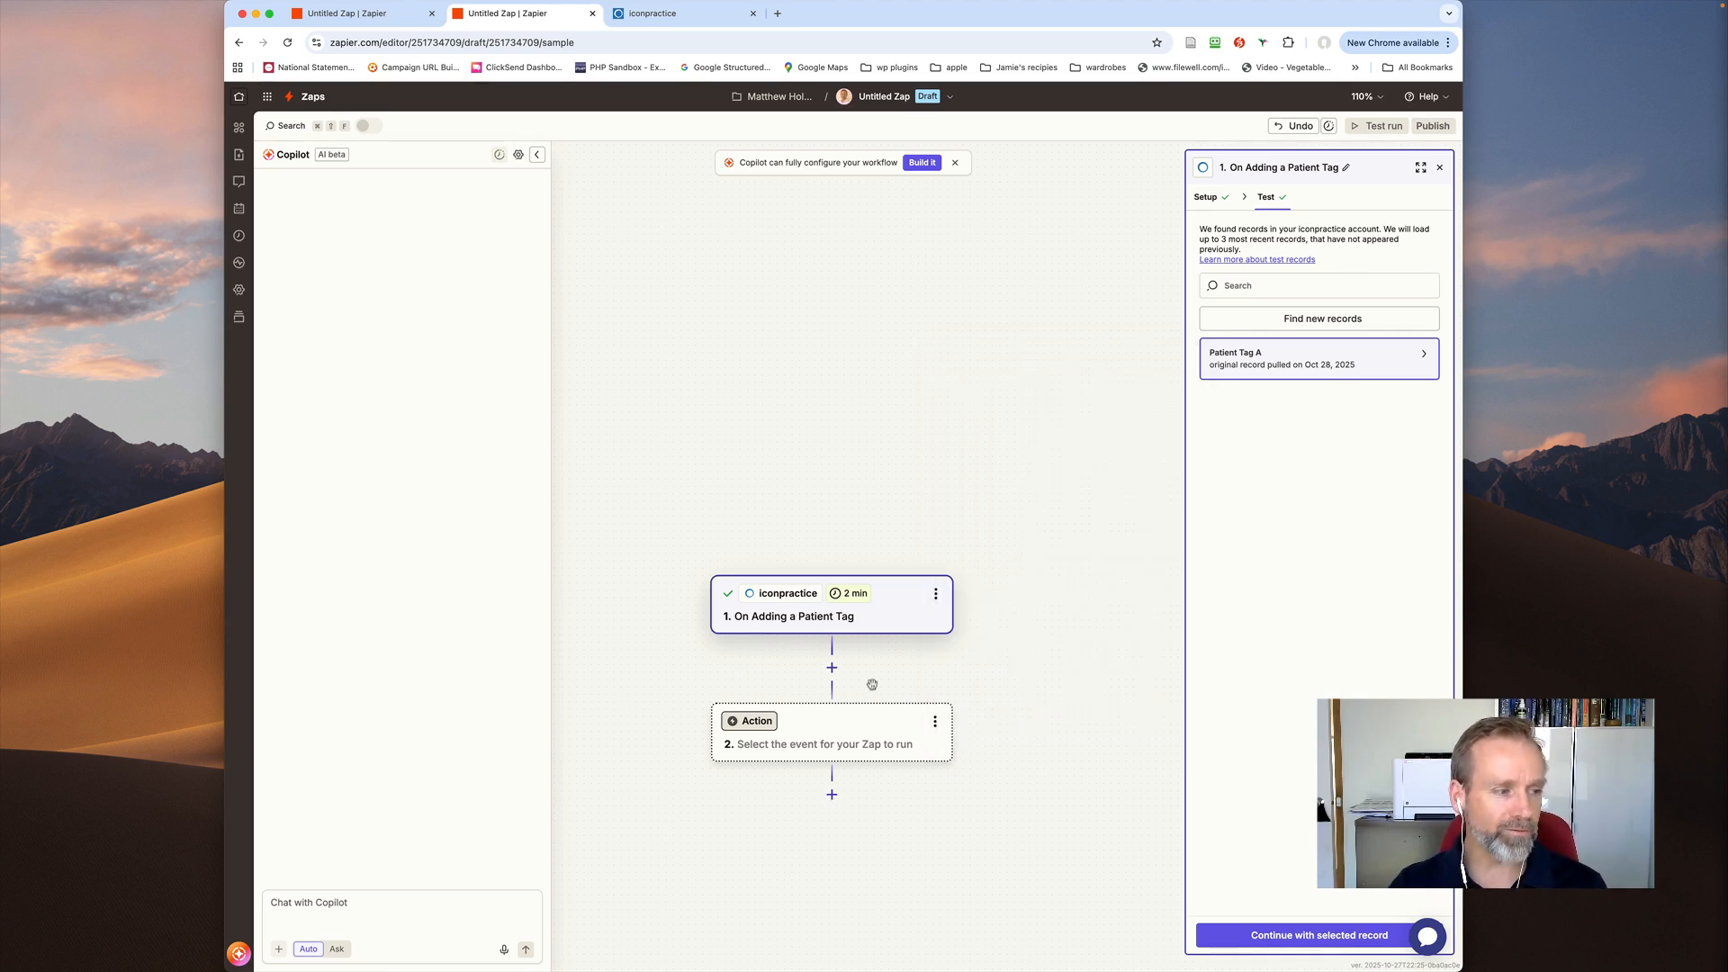
# Add a Filter as the Zap's second step and base its rule on the trigger's Tag field.
pyautogui.click(820, 731)
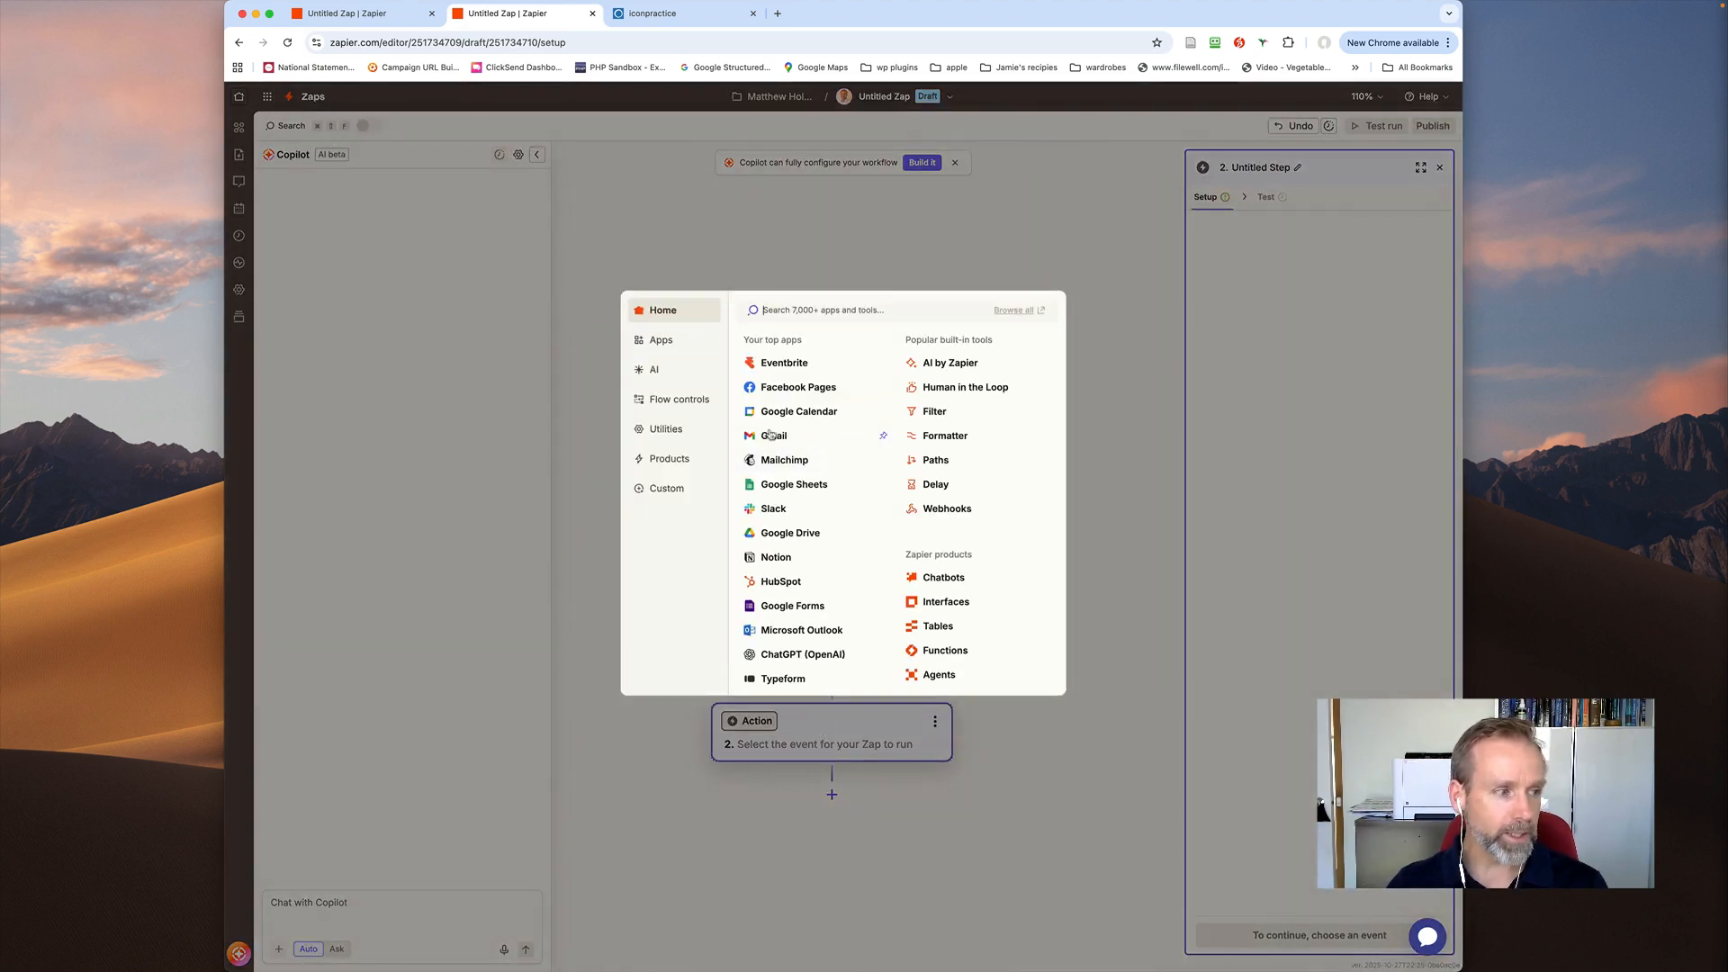
pyautogui.click(934, 412)
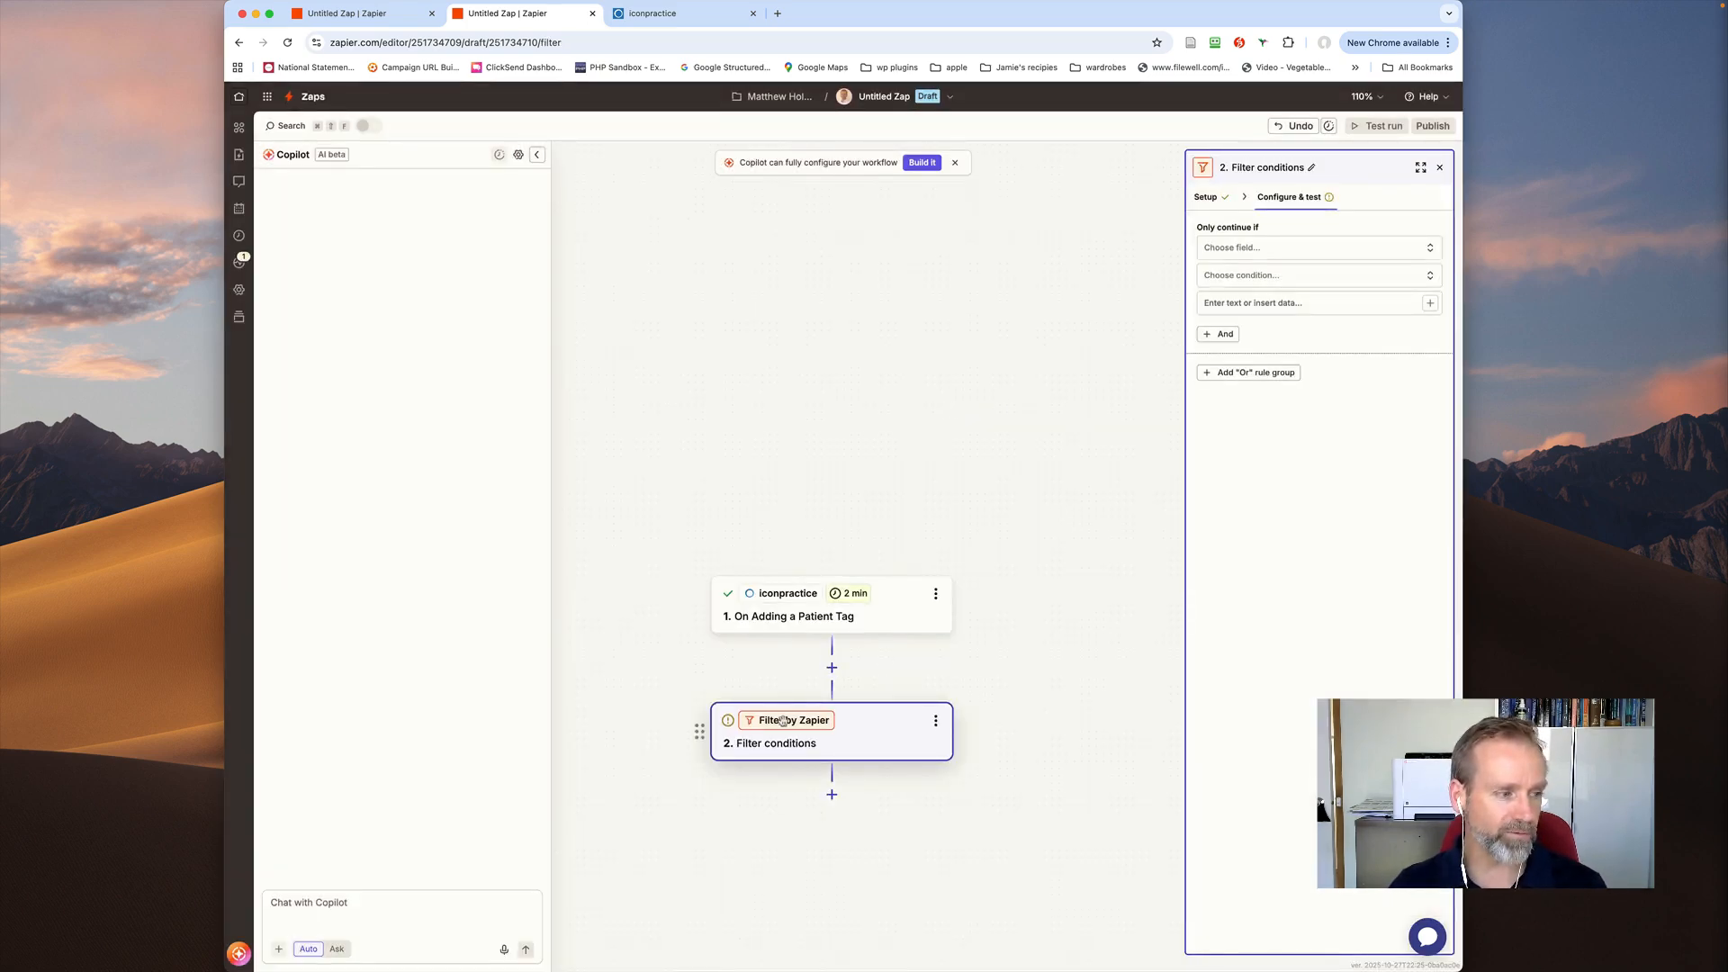
pyautogui.click(1260, 249)
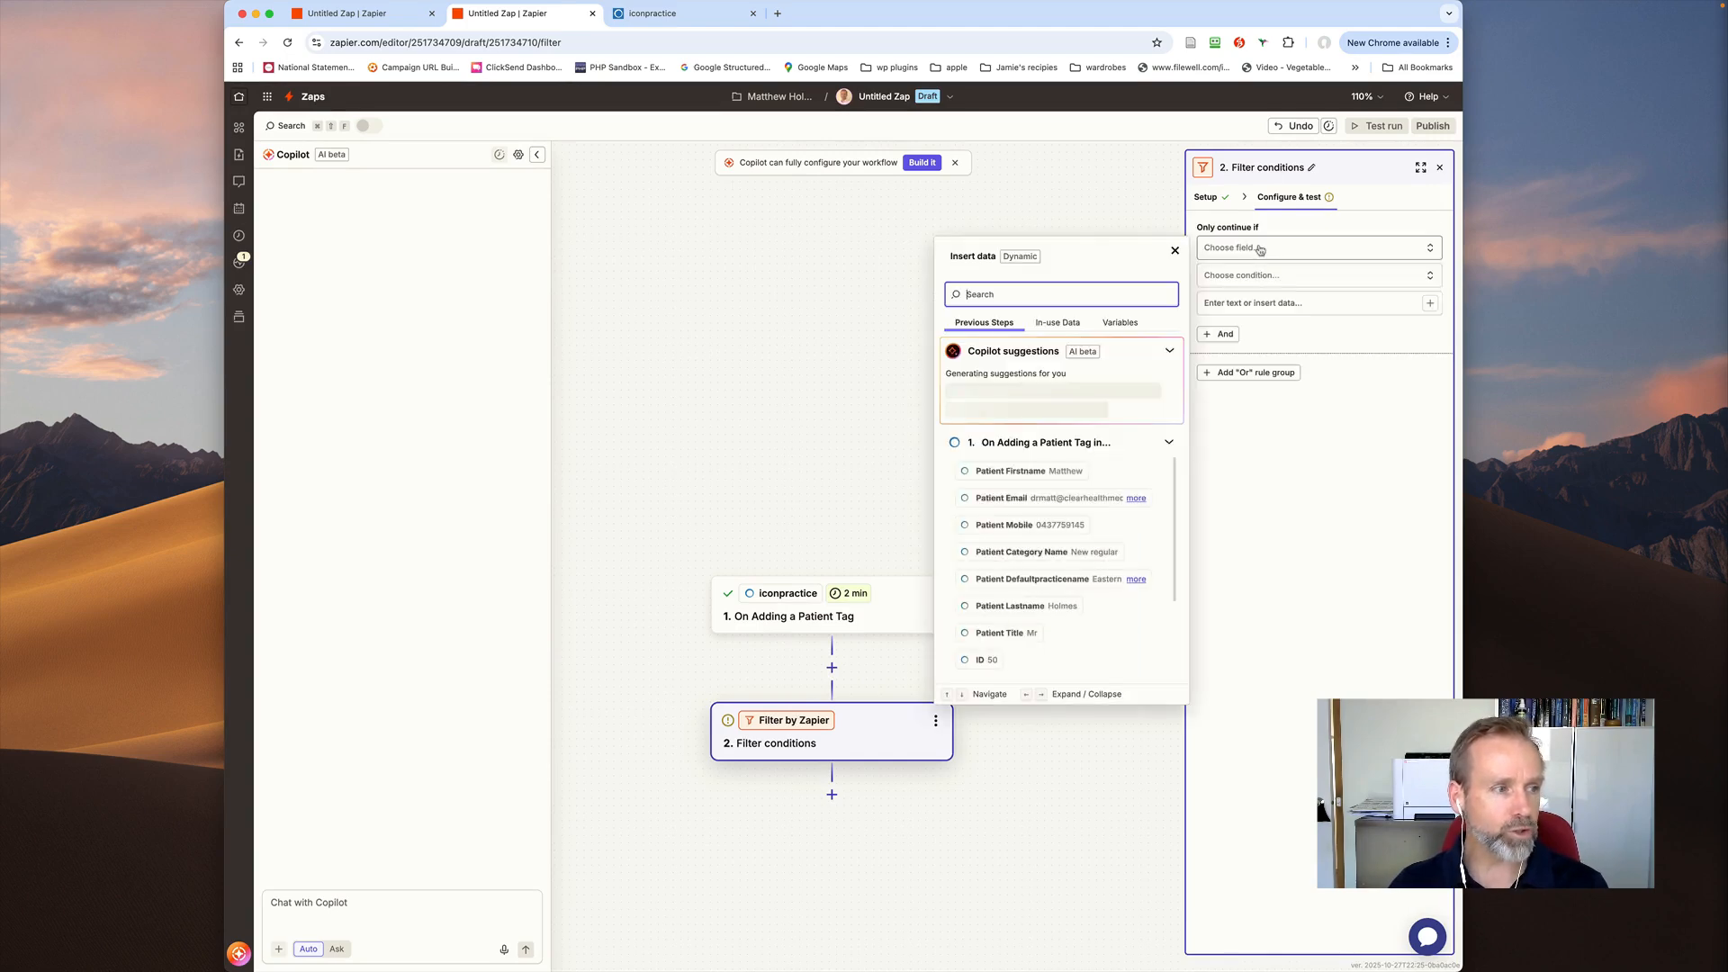
pyautogui.scroll(-3, 1010, 522)
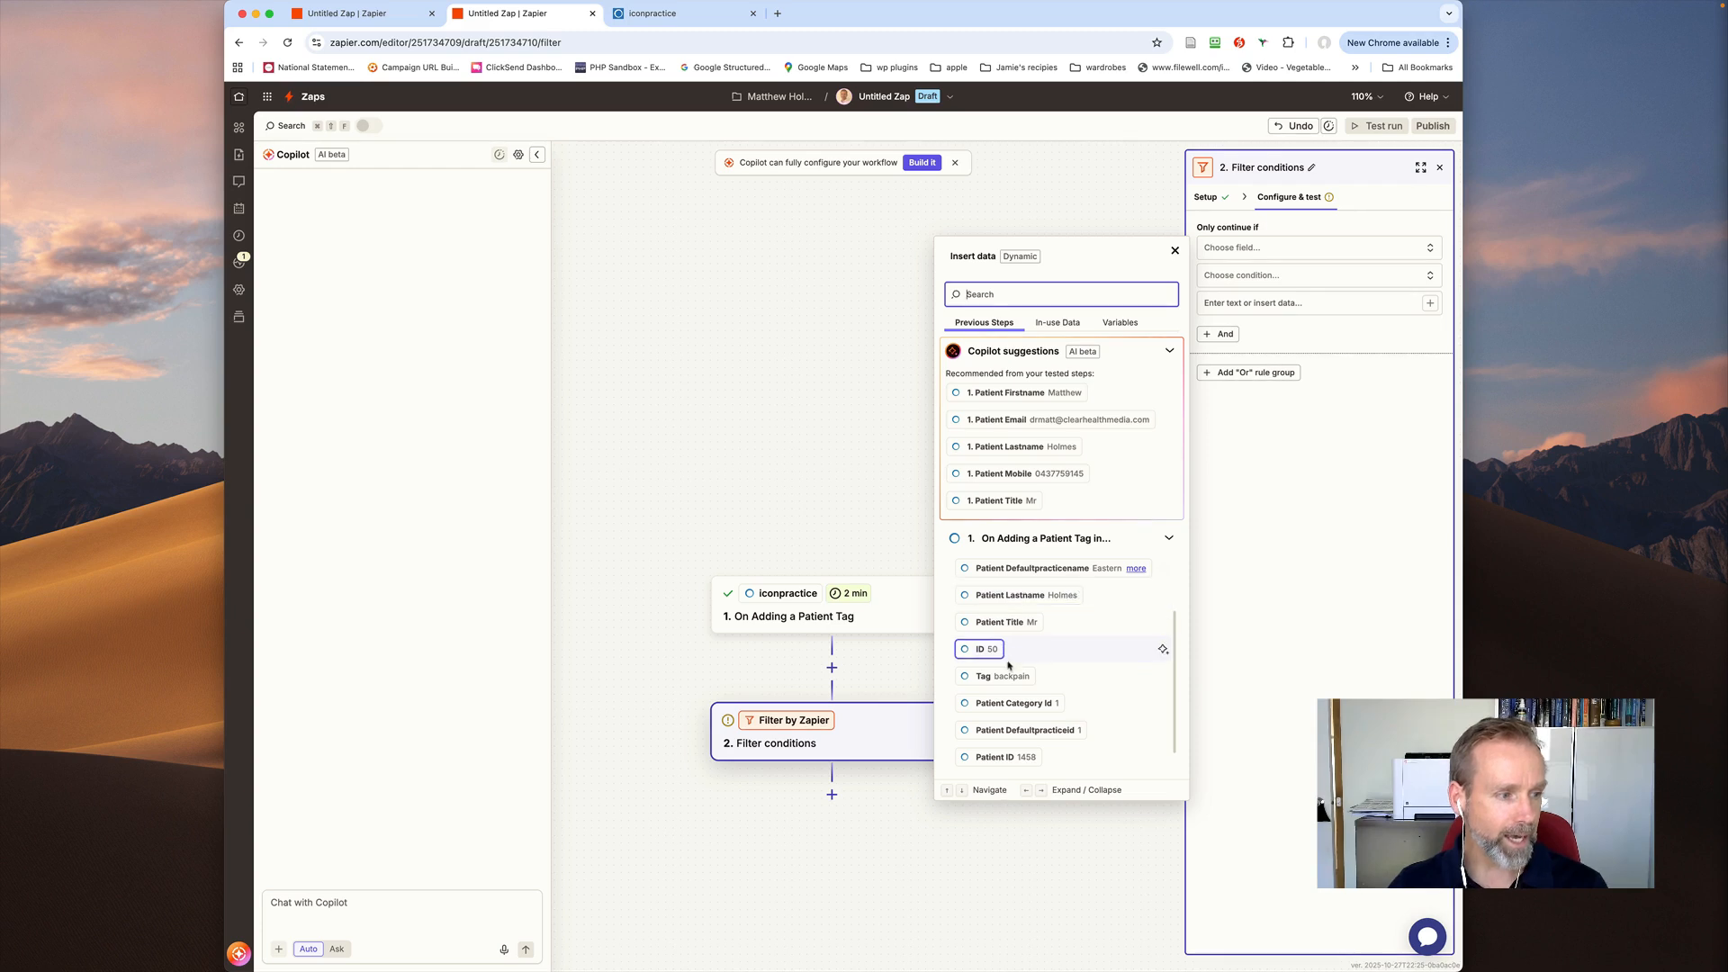
pyautogui.click(998, 676)
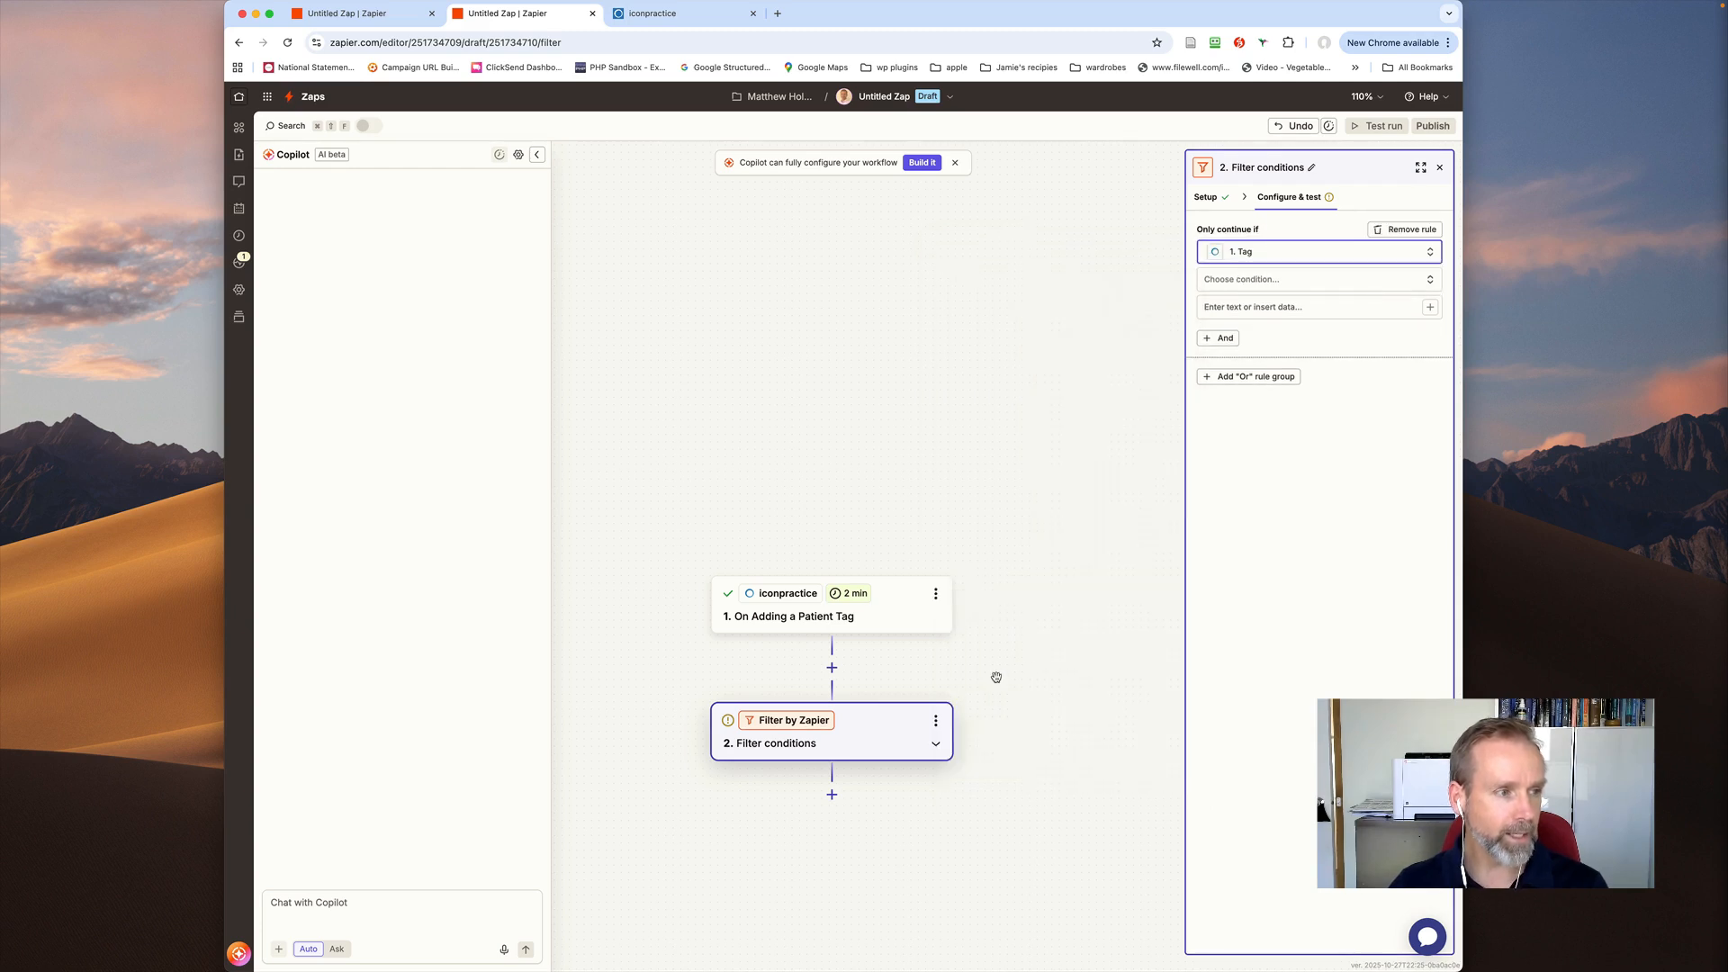
# Set the Tag rule to (Text) Exactly matches with the value backpain, and test the filter.
pyautogui.click(1293, 281)
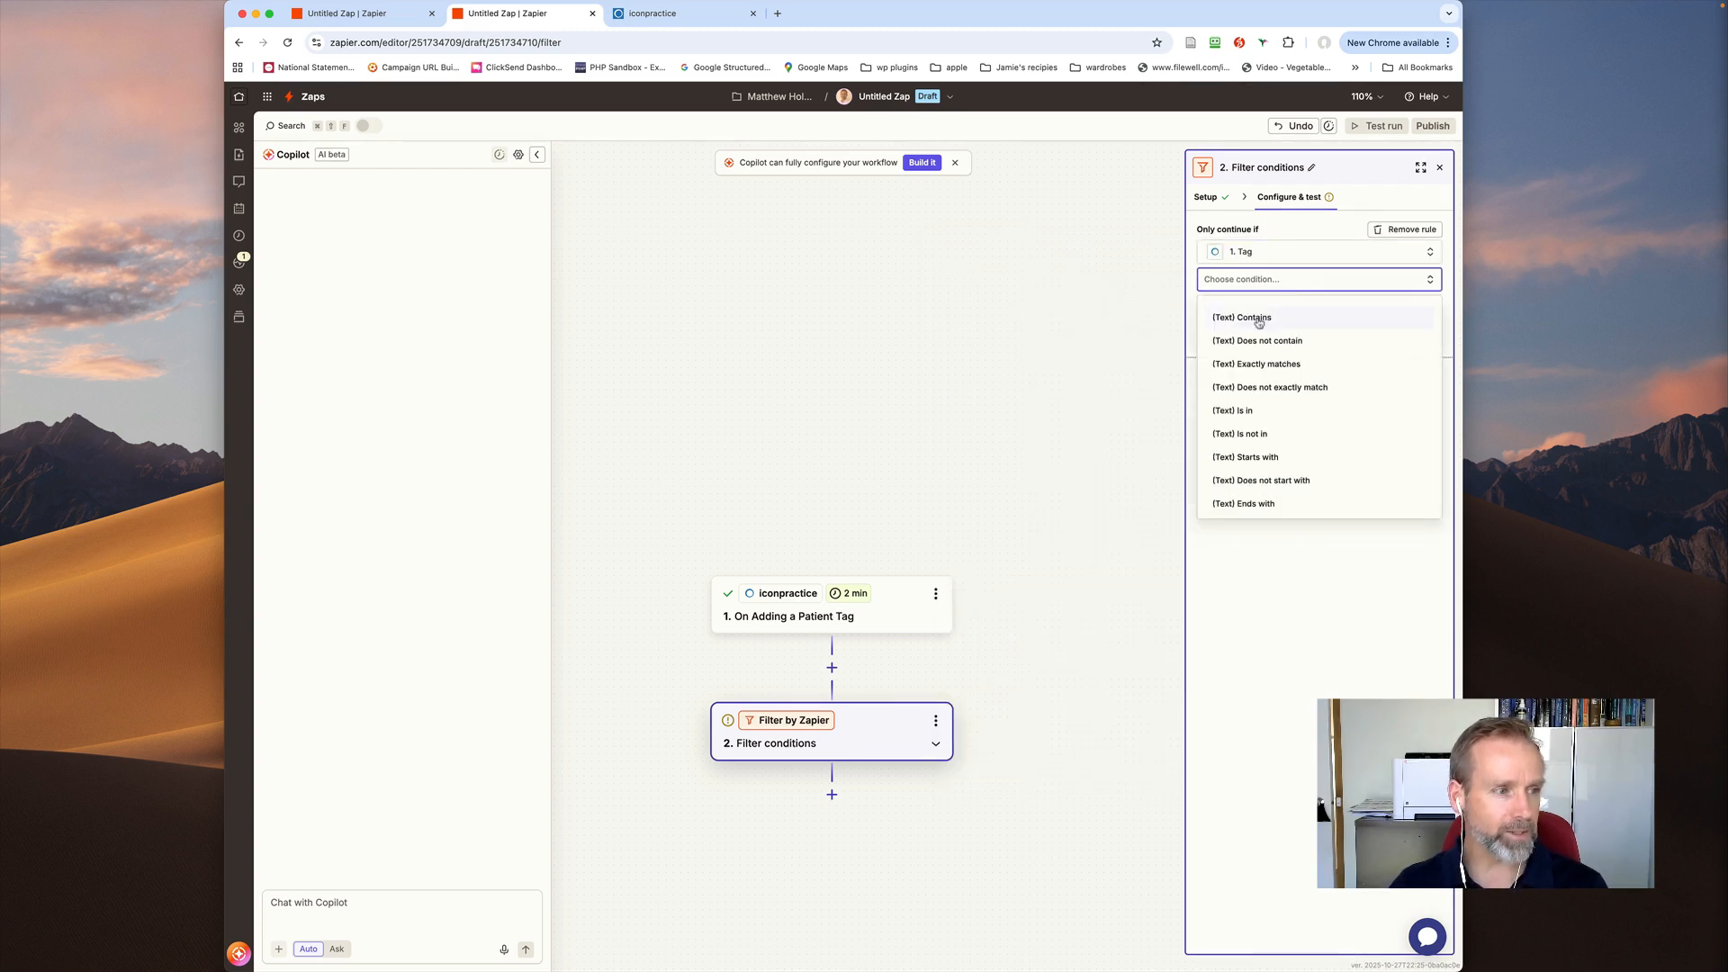
pyautogui.click(1271, 365)
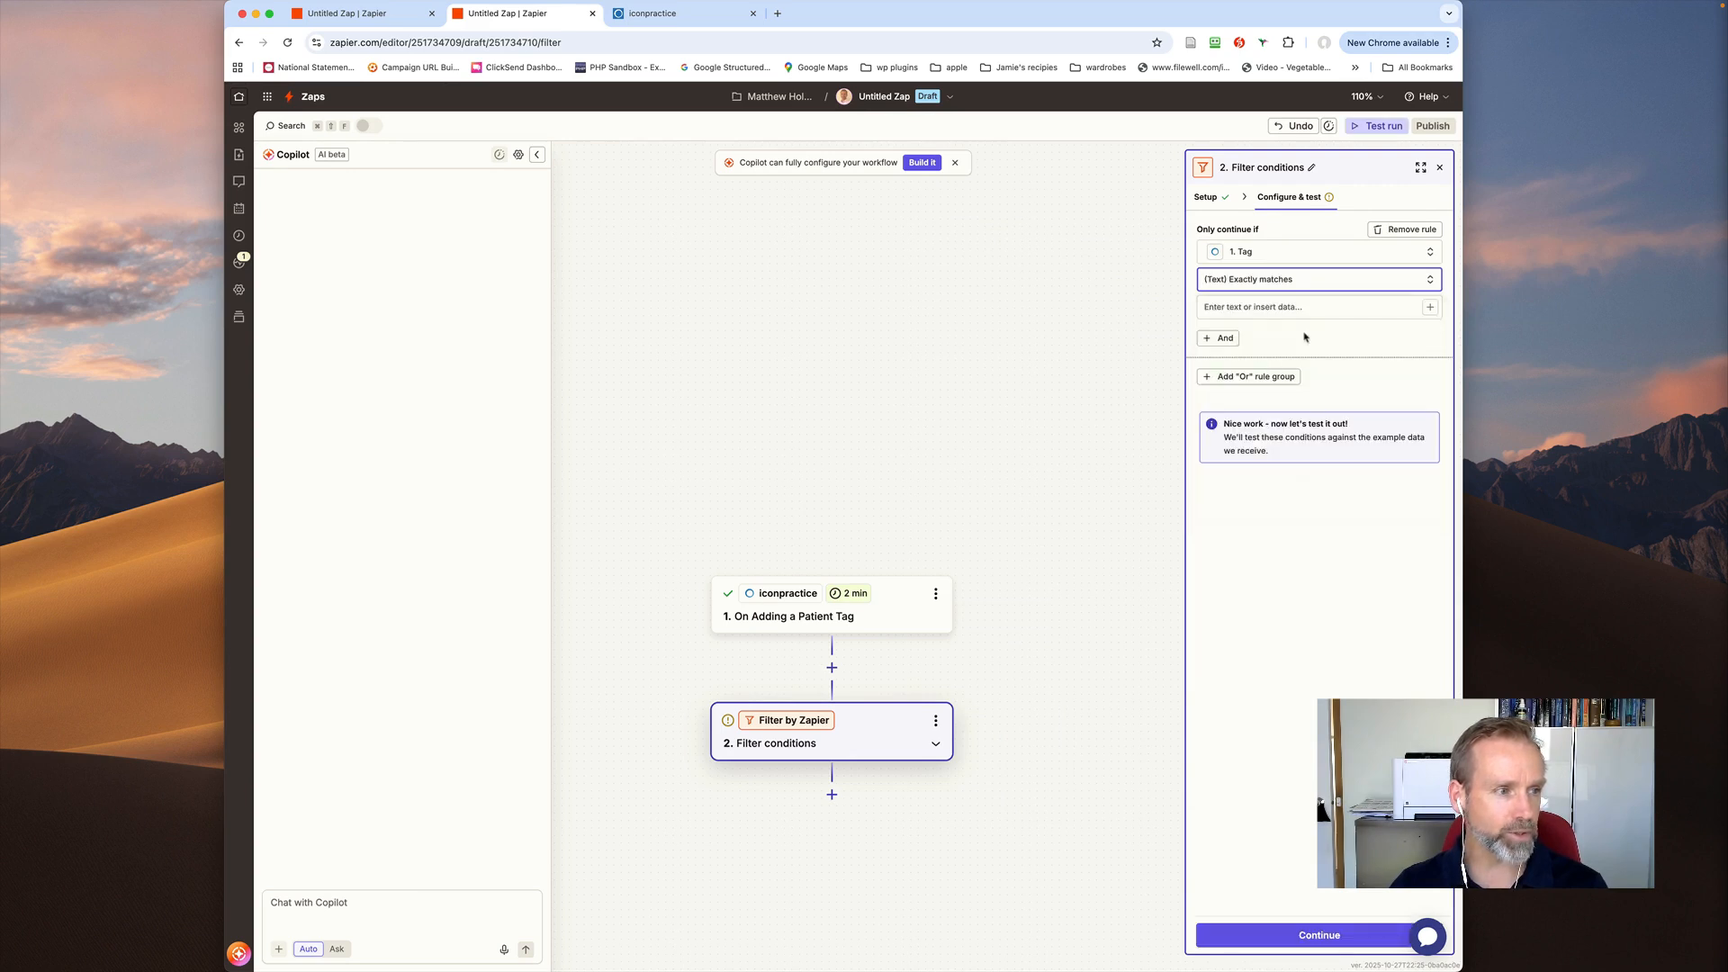
pyautogui.click(1245, 308)
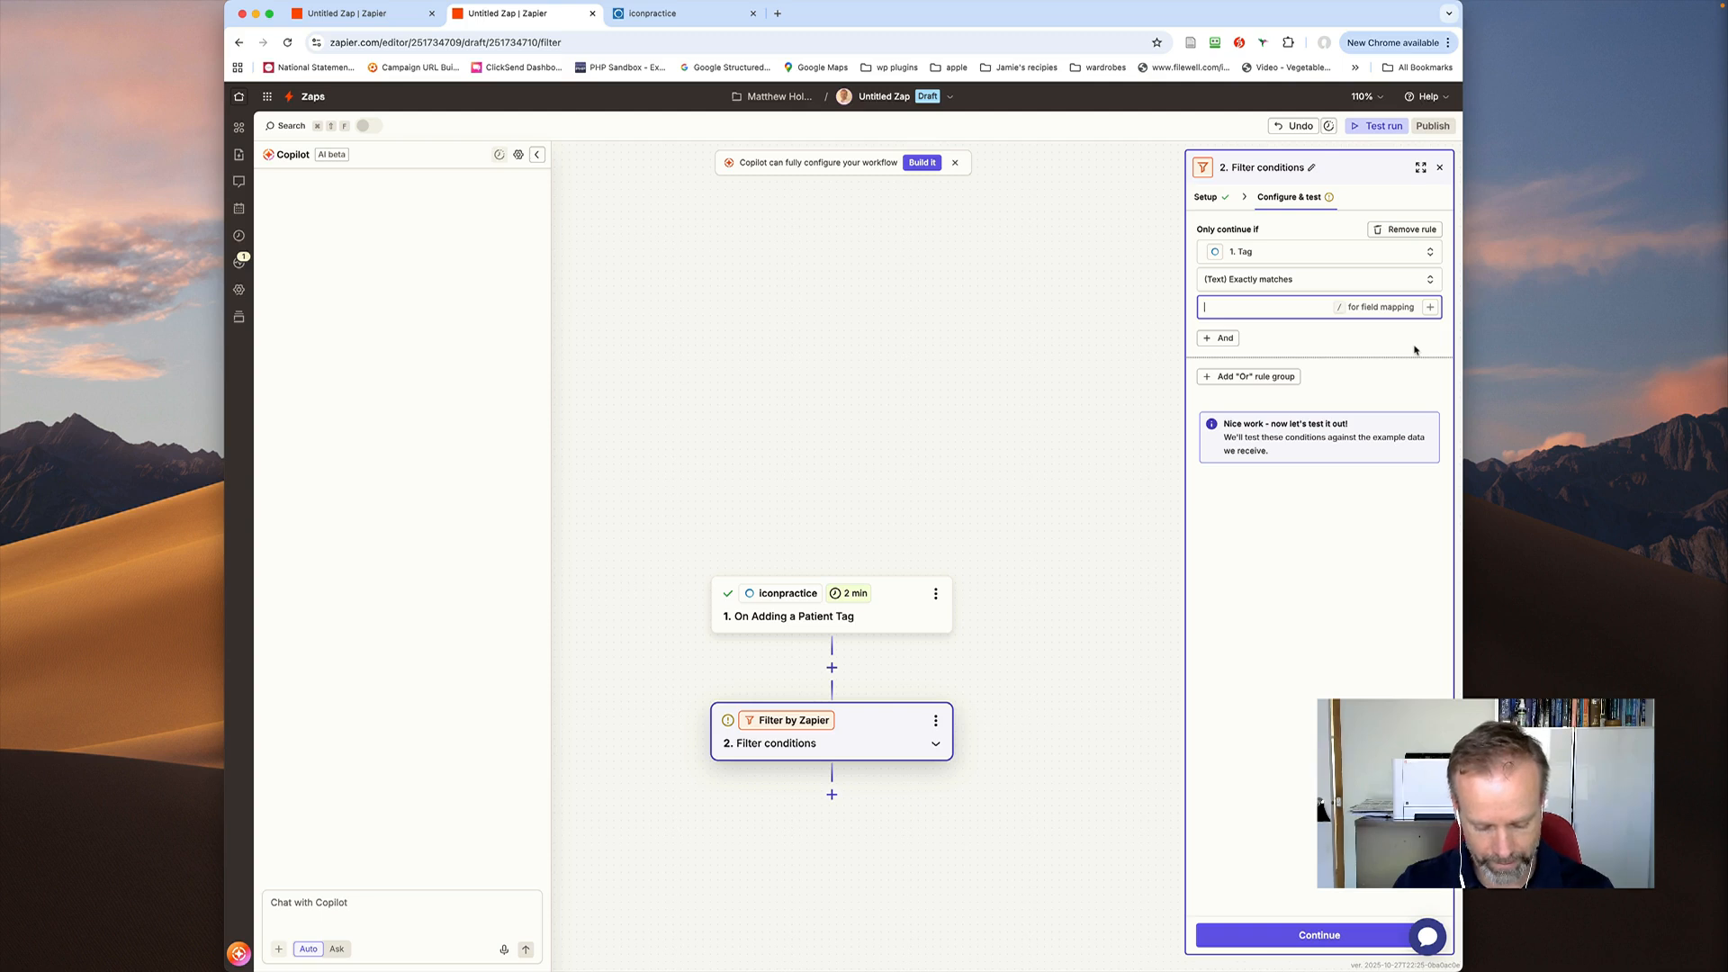
pyautogui.write('backpain')
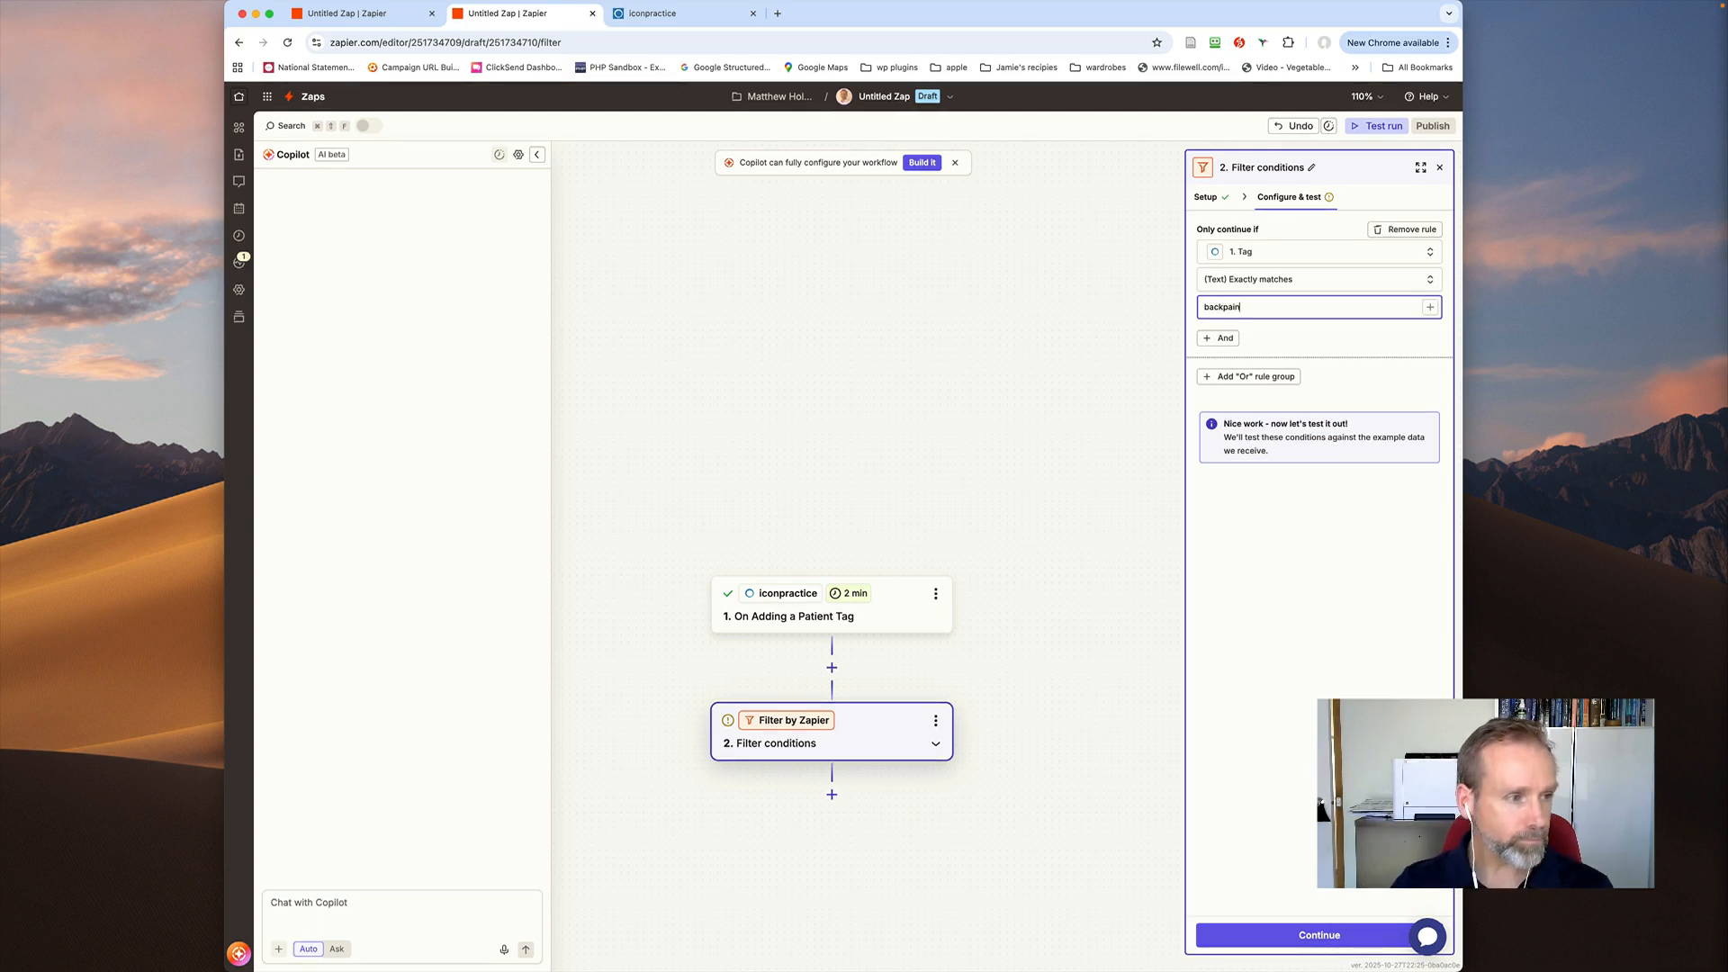
pyautogui.click(1331, 935)
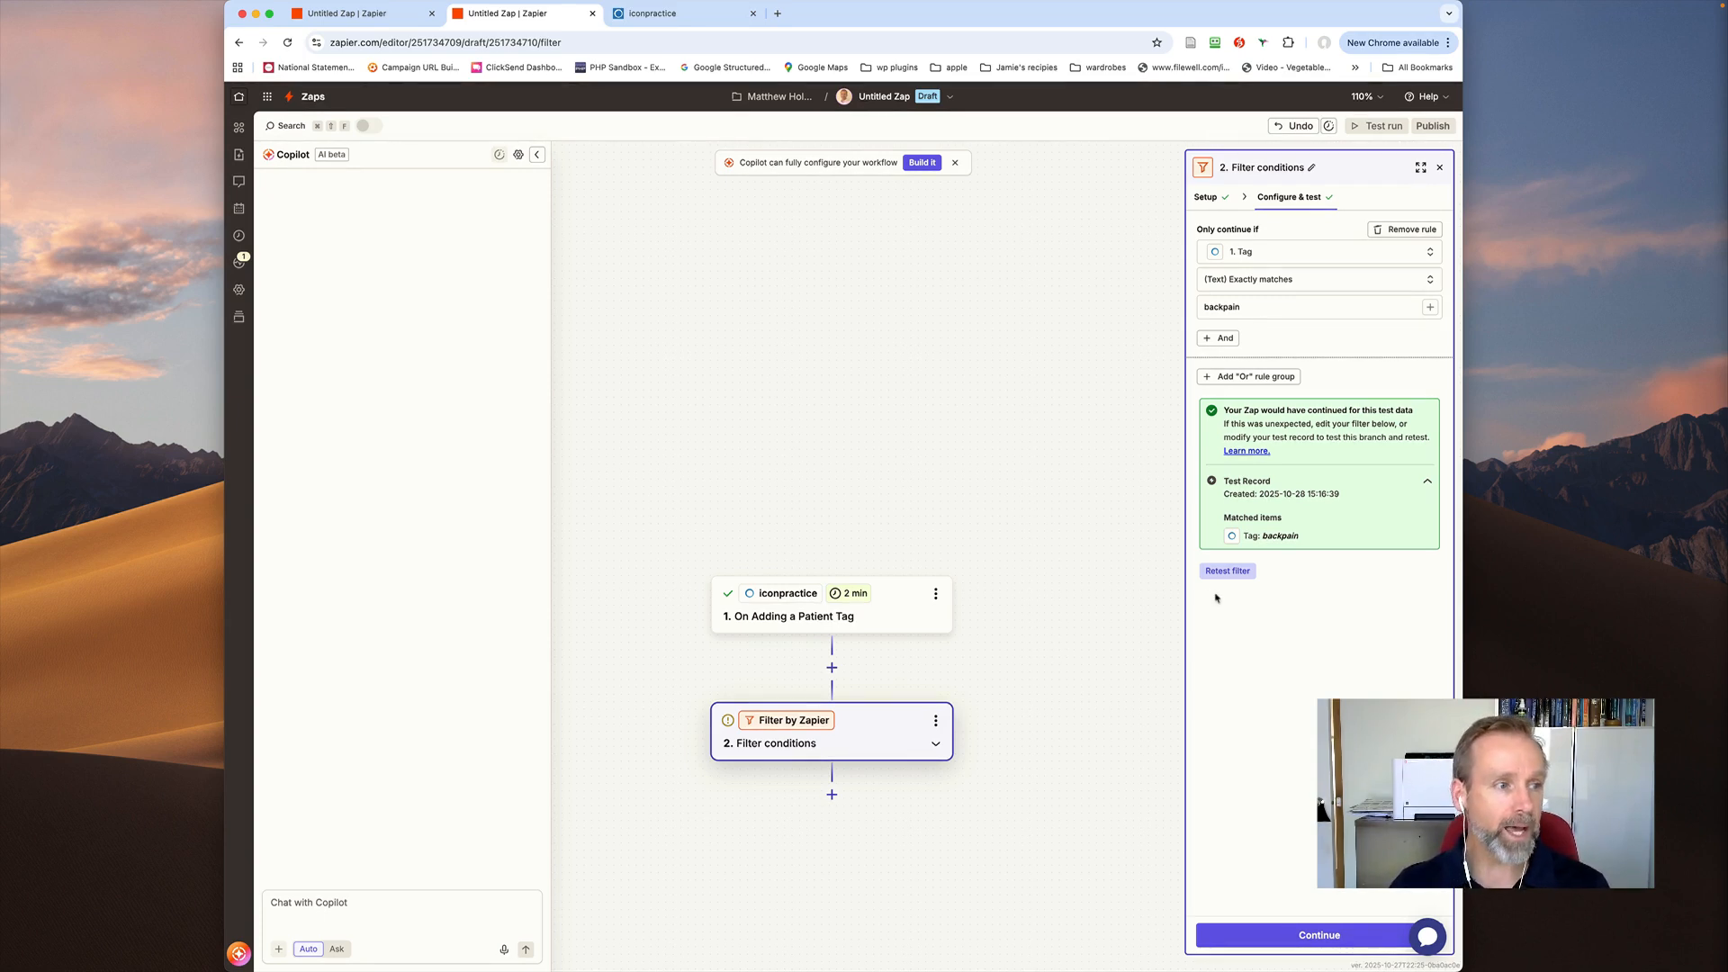
# Add an And rule to the filter and base it on the trigger's Patient Defaultpracticeid field.
pyautogui.click(1224, 338)
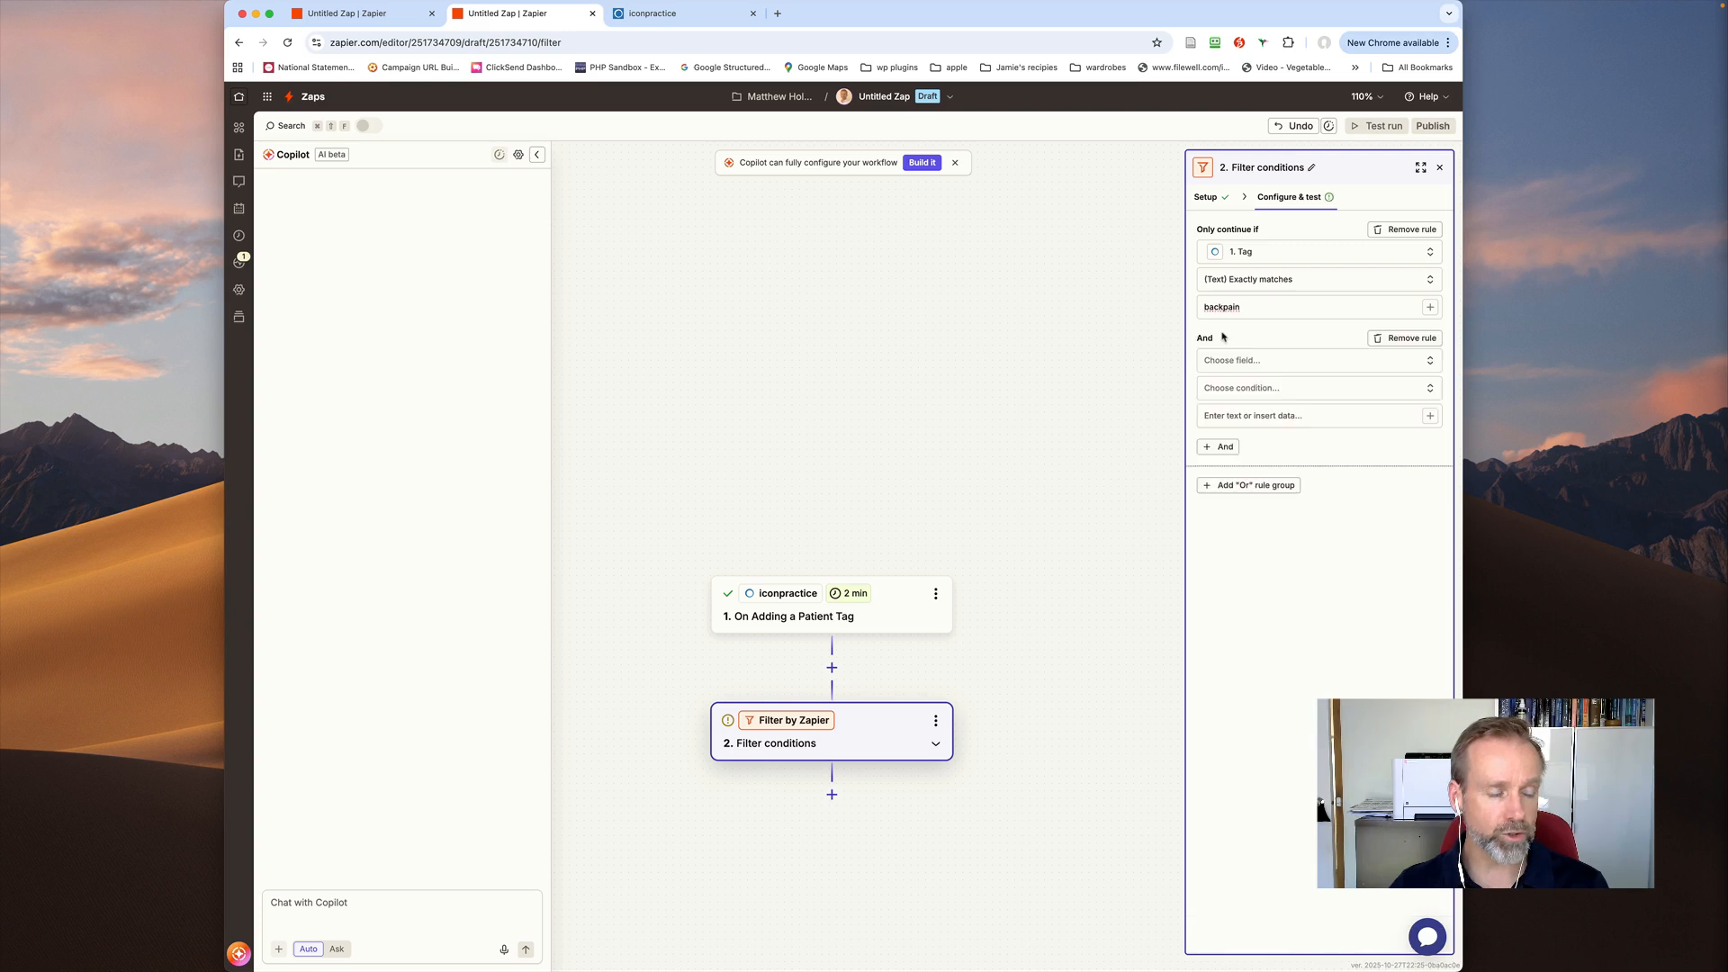
pyautogui.click(1376, 361)
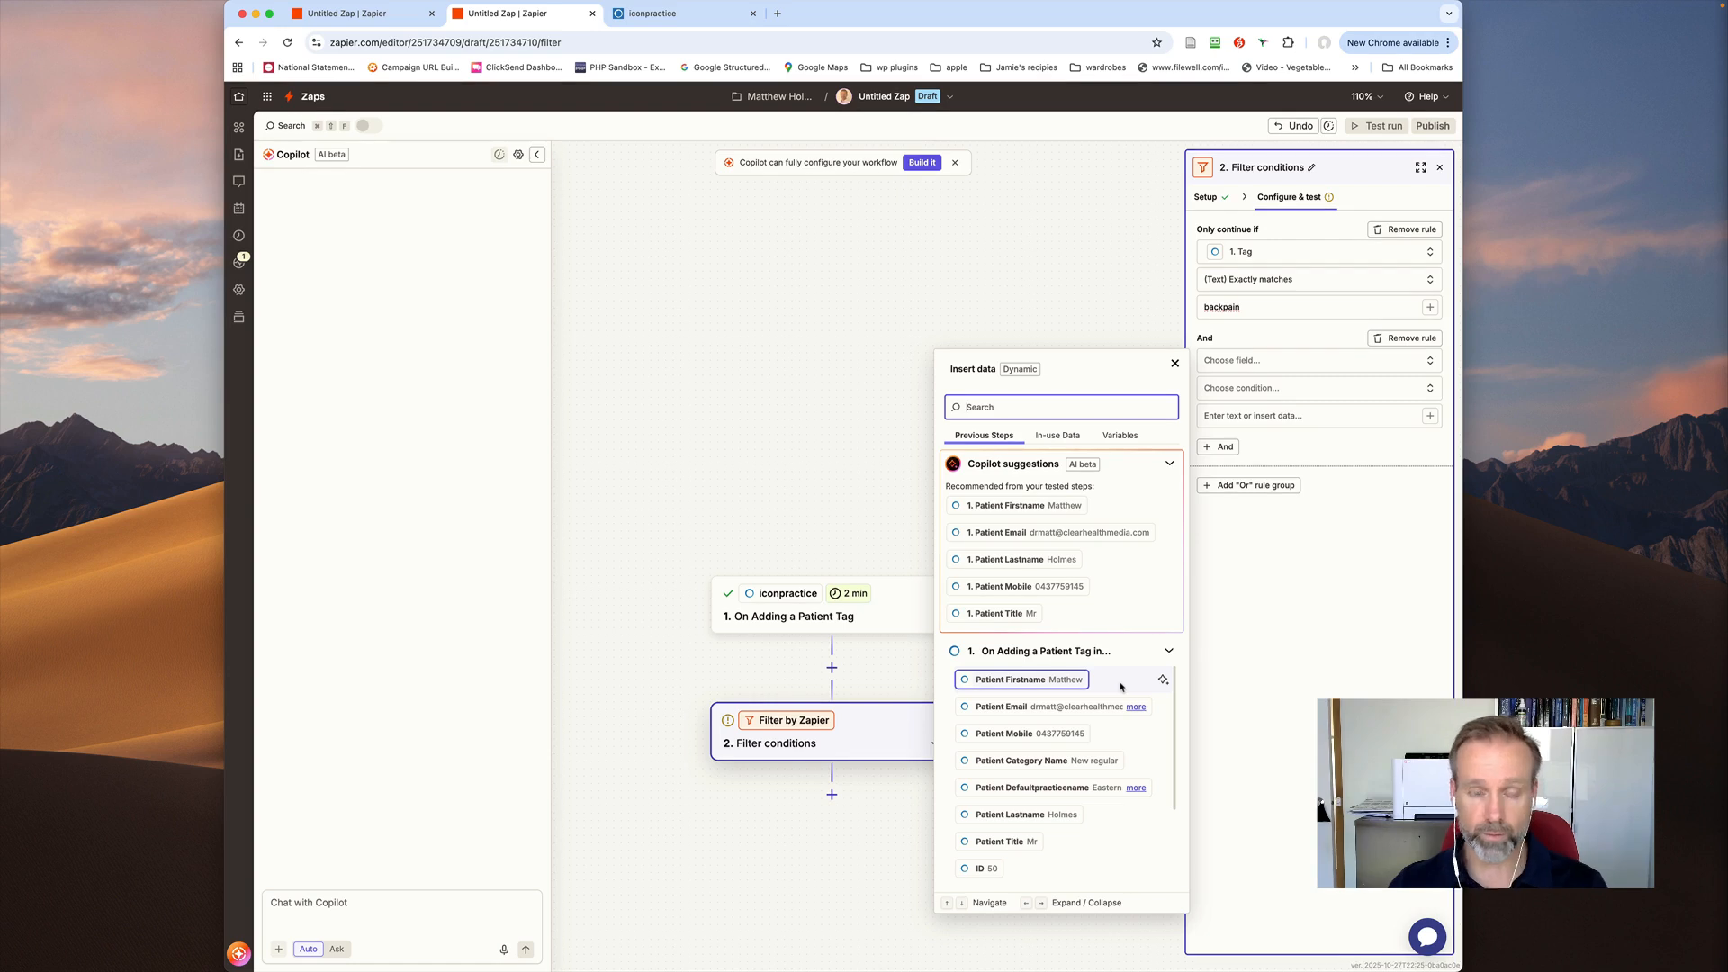
pyautogui.scroll(-5, 1121, 687)
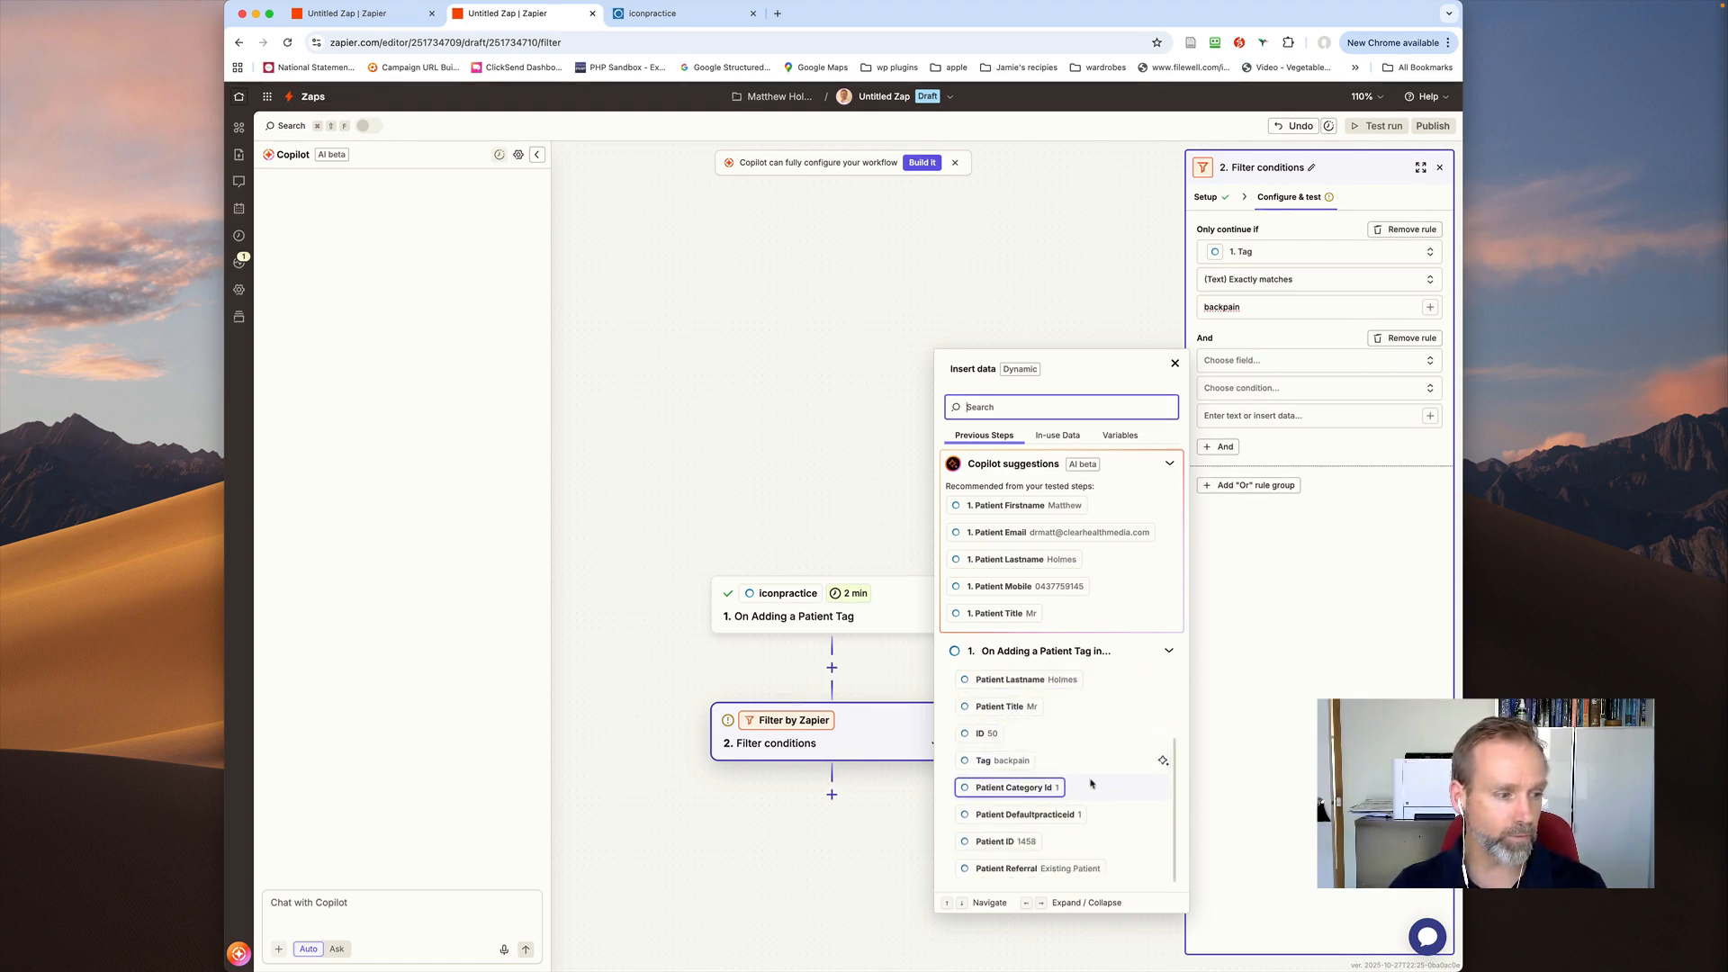
pyautogui.click(1032, 818)
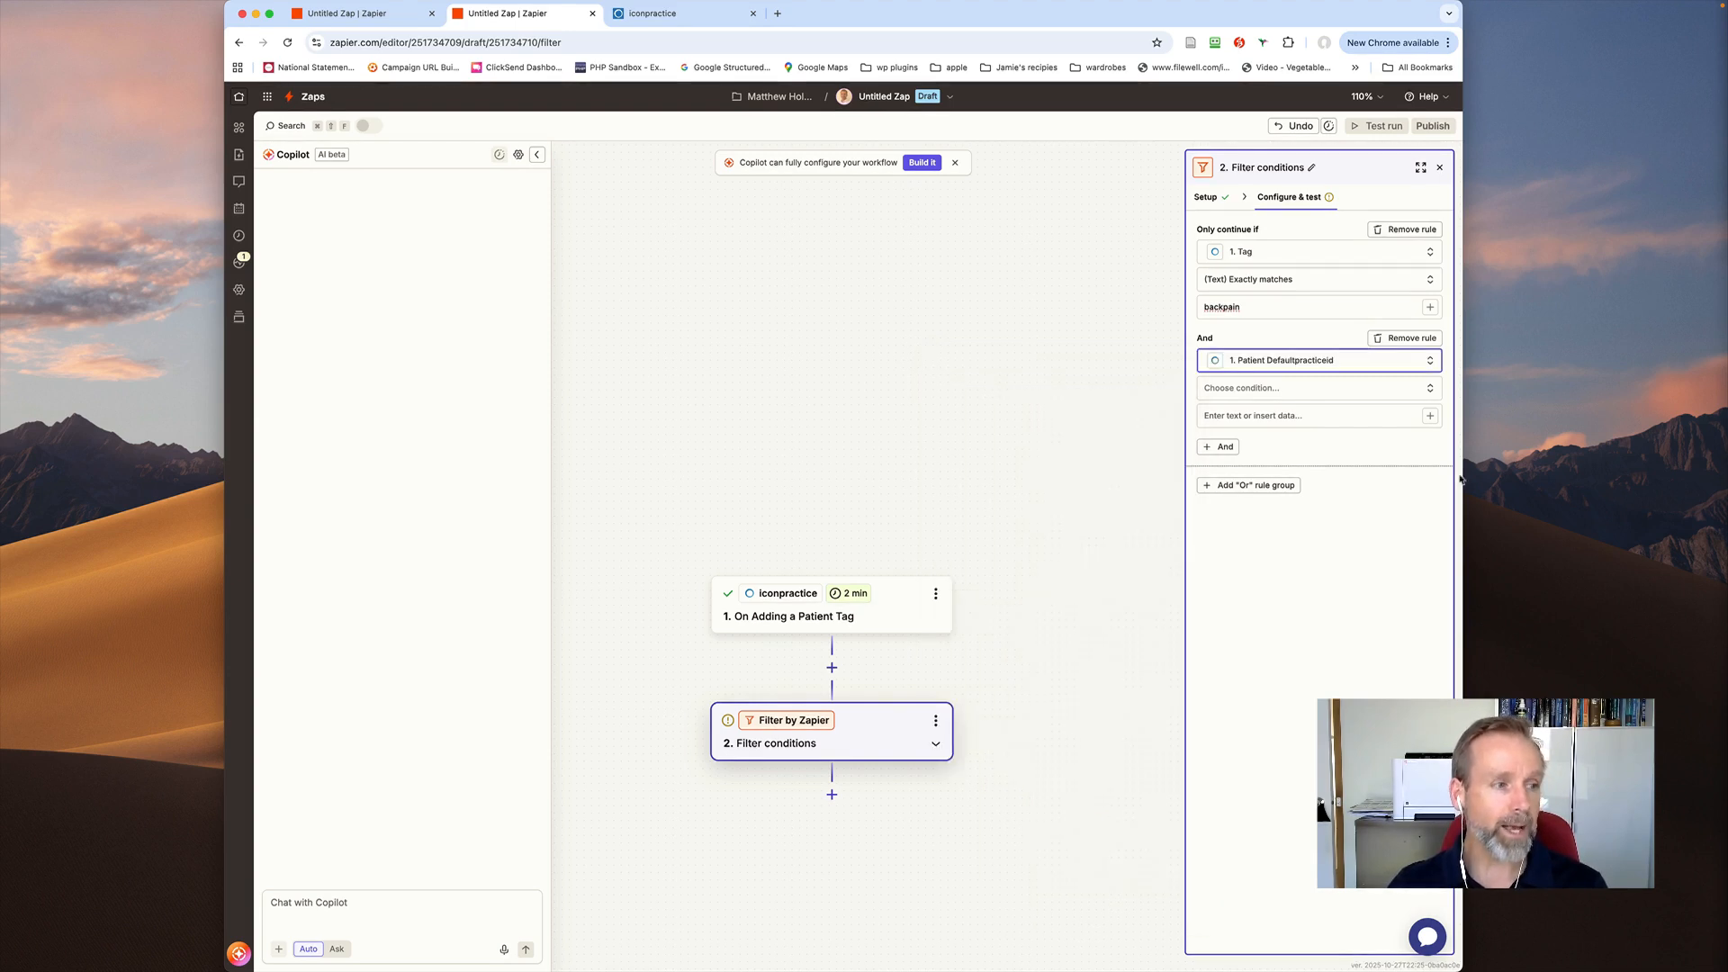
# Set the Patient Defaultpracticeid rule to (Text) Exactly matches with the value 1, and test the filter.
pyautogui.click(1307, 389)
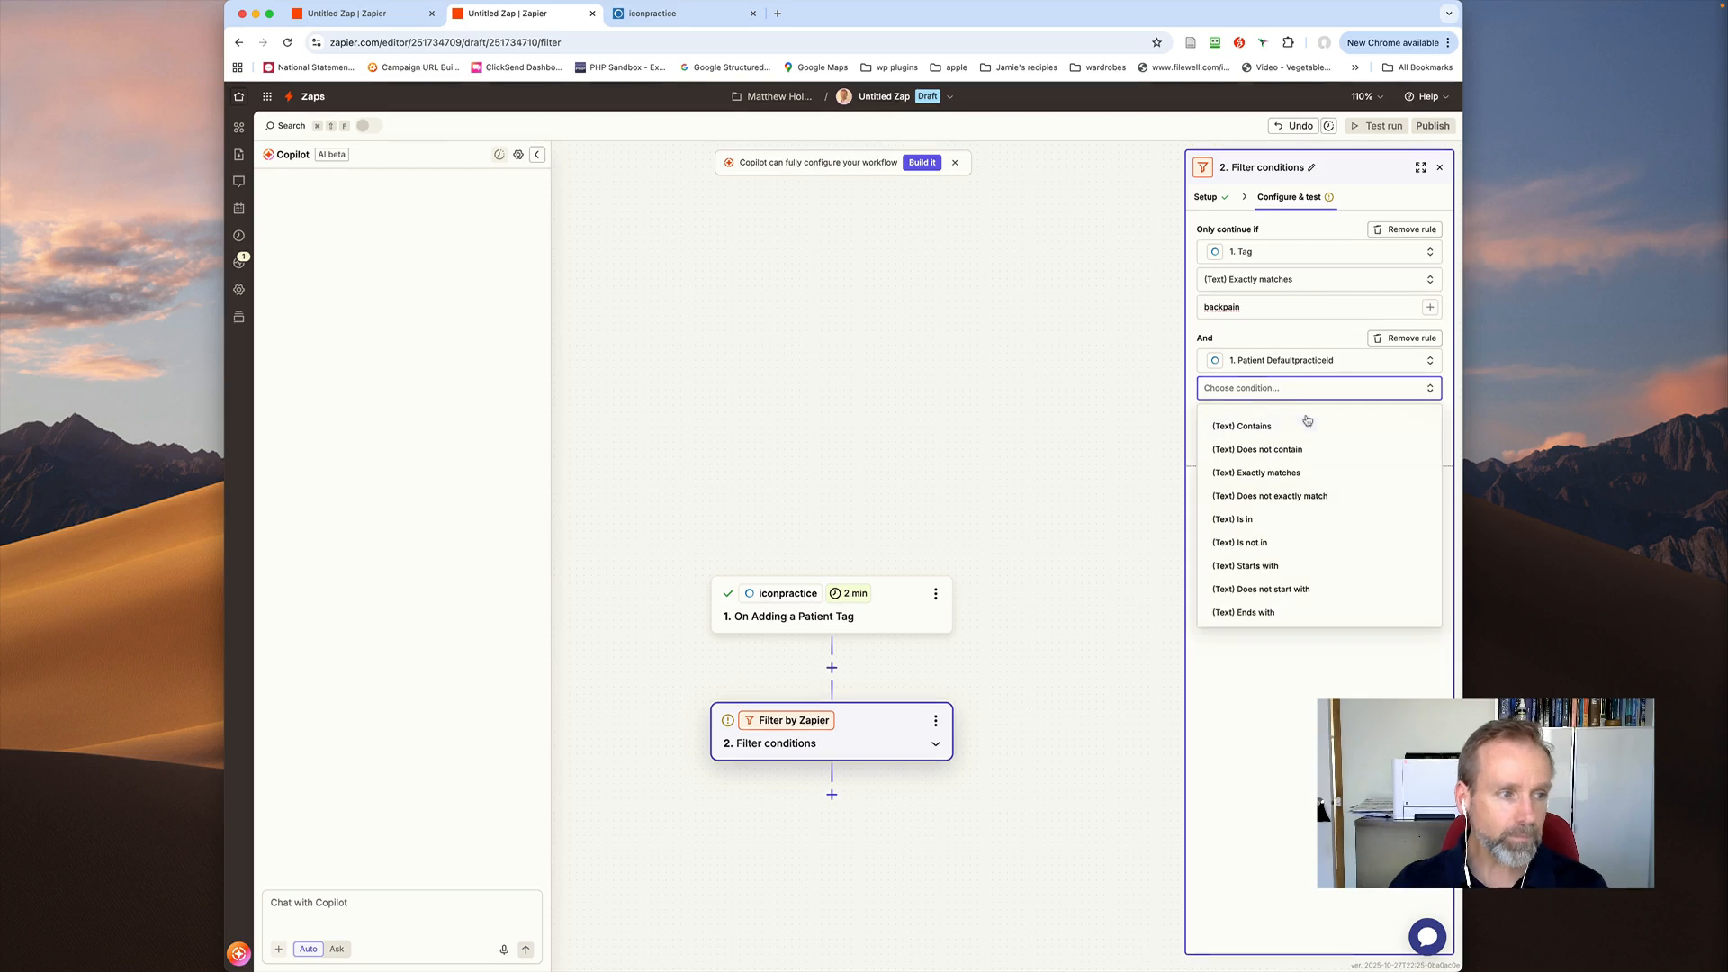
pyautogui.click(1316, 473)
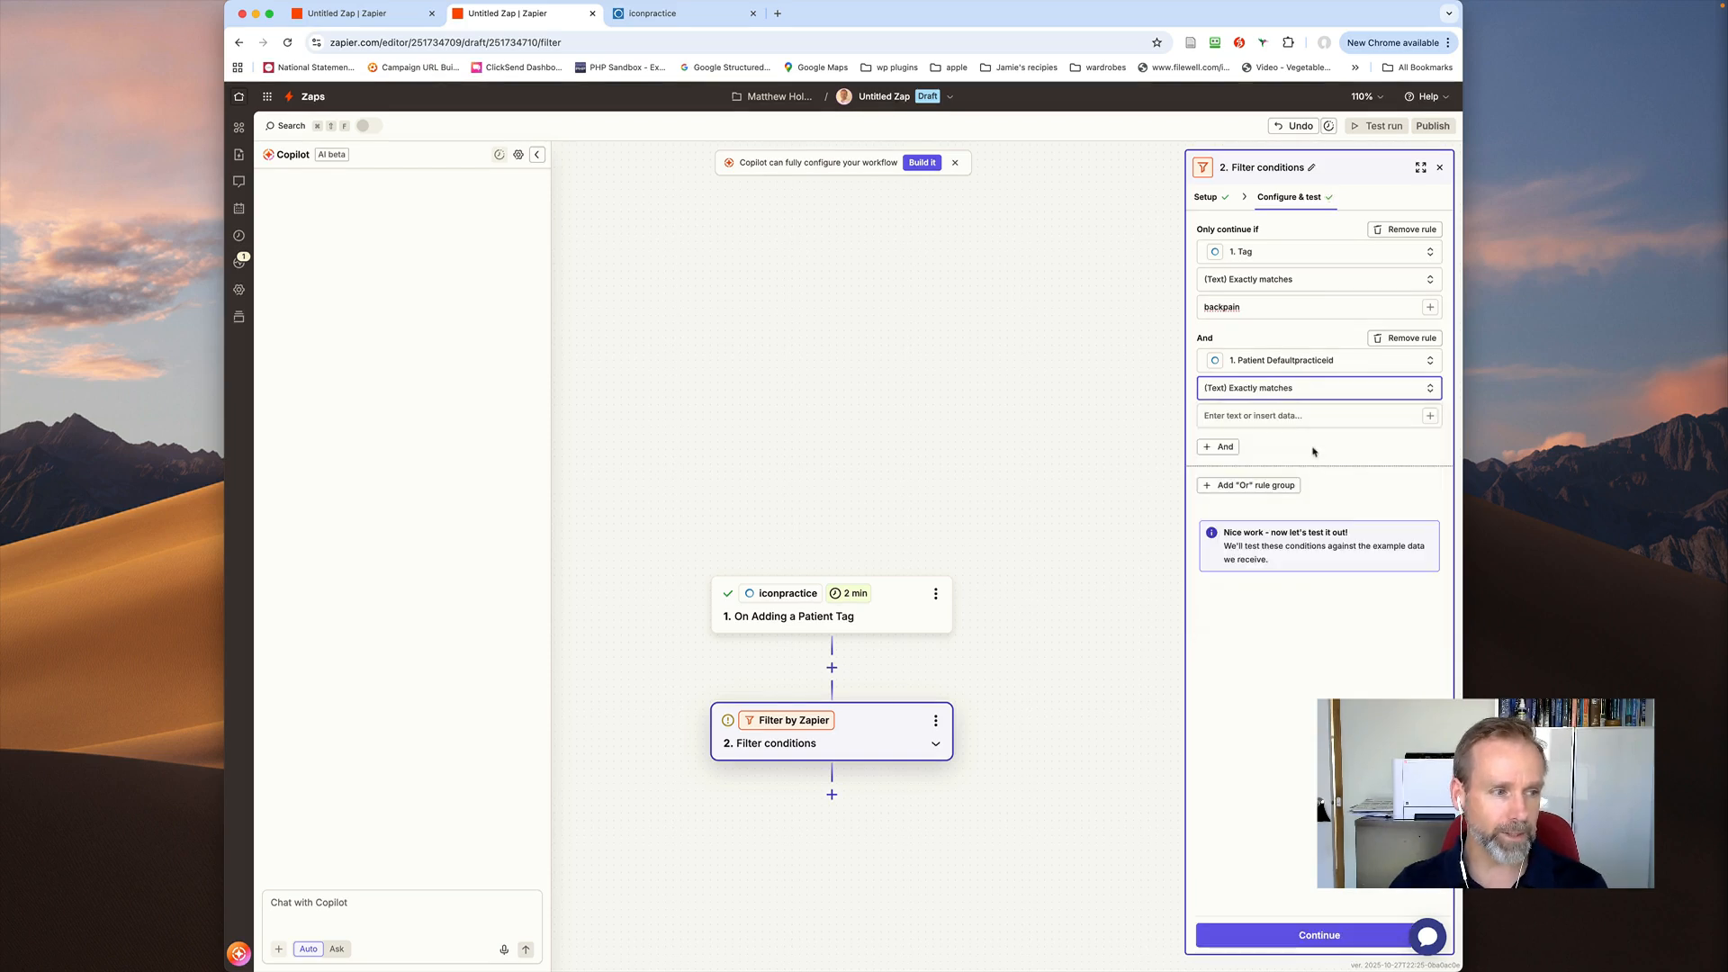
pyautogui.click(1251, 417)
pyautogui.write('1')
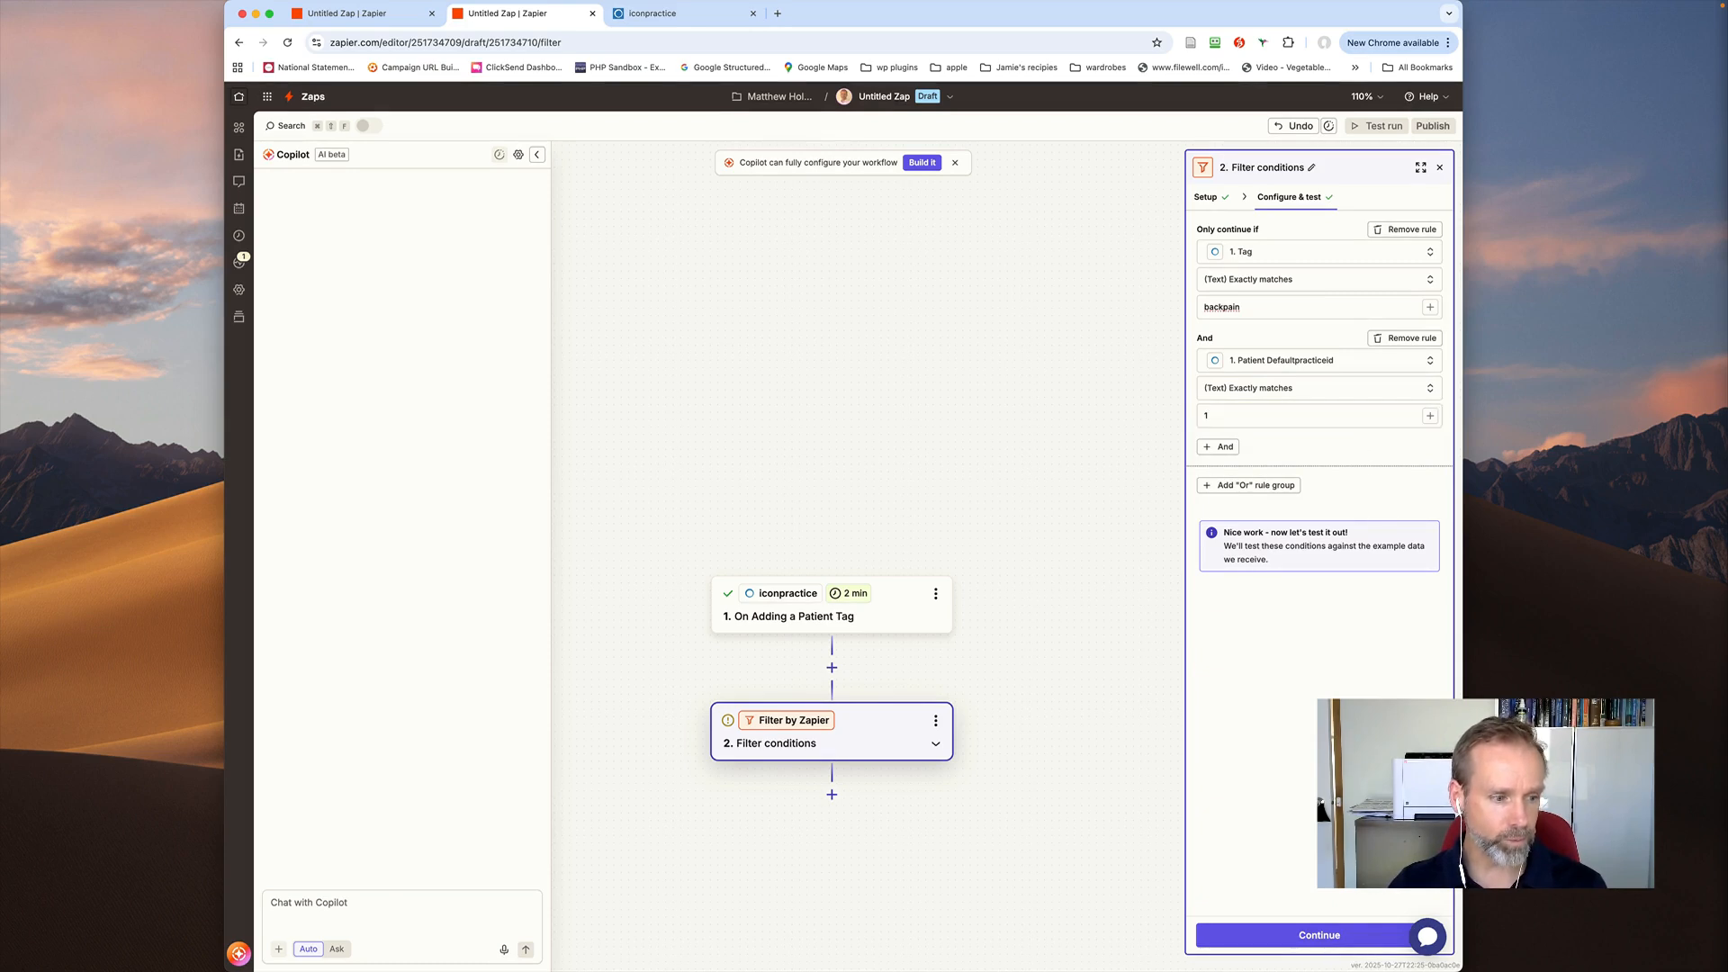
pyautogui.click(1316, 937)
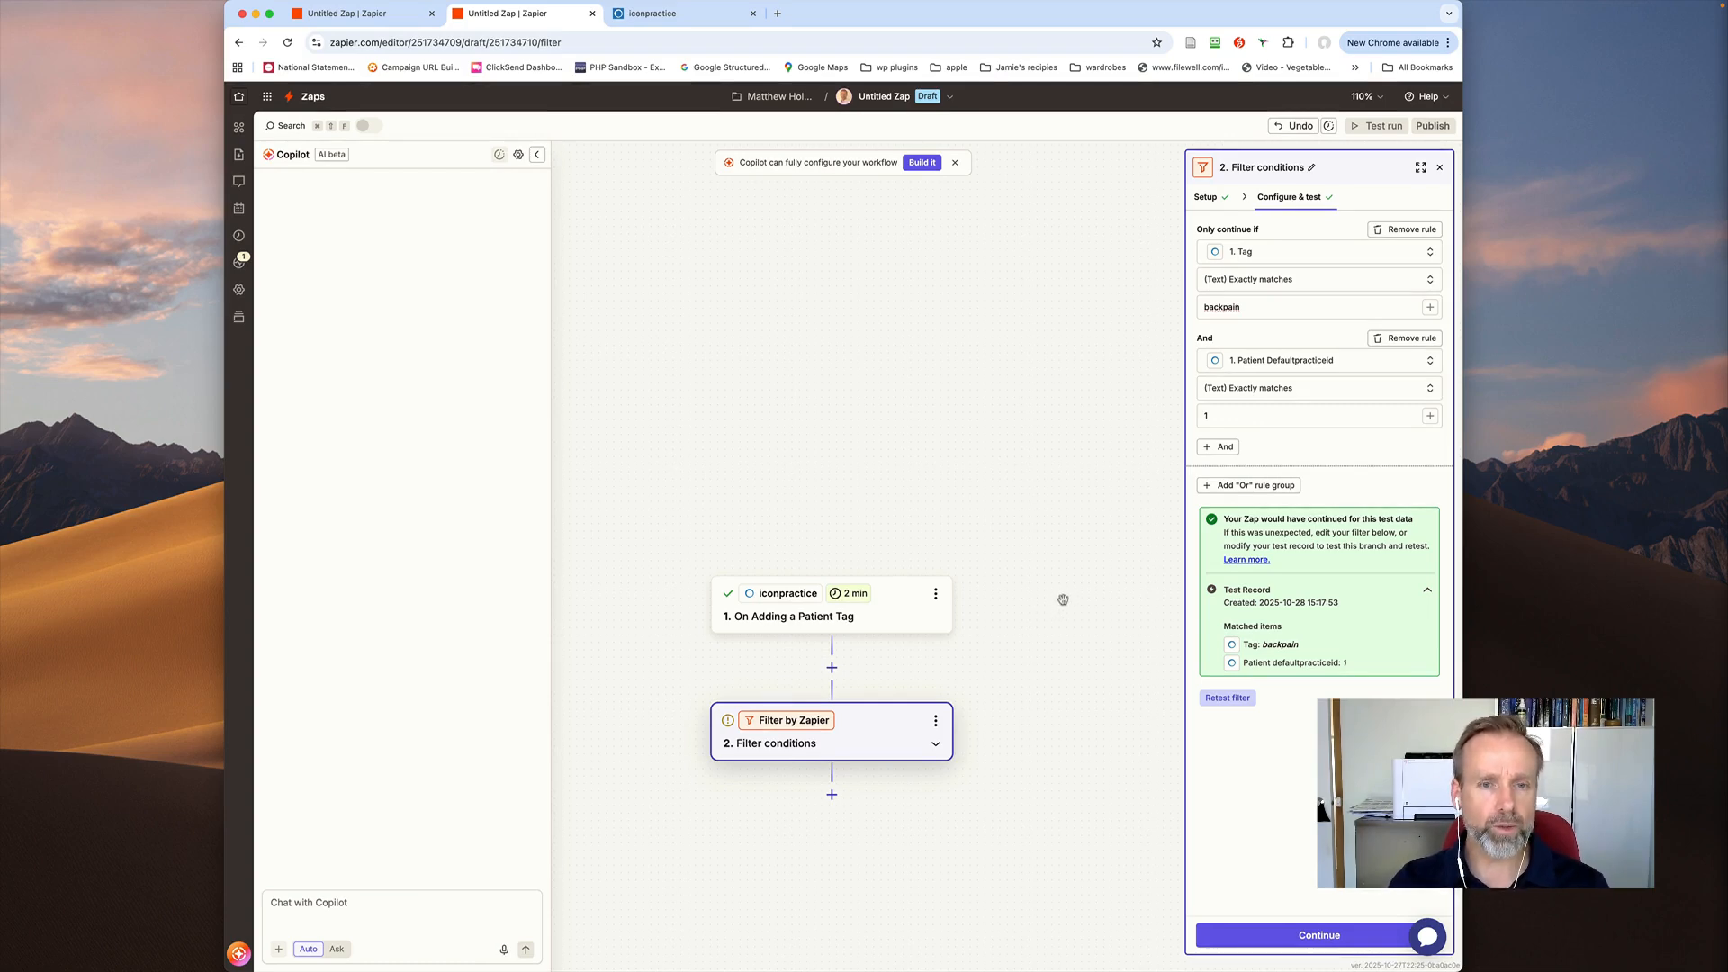
# Add Mailchimp as the Zap's third step, after the filter, with Add/Update Subscriber as its action event.
pyautogui.scroll(-2, 1063, 600)
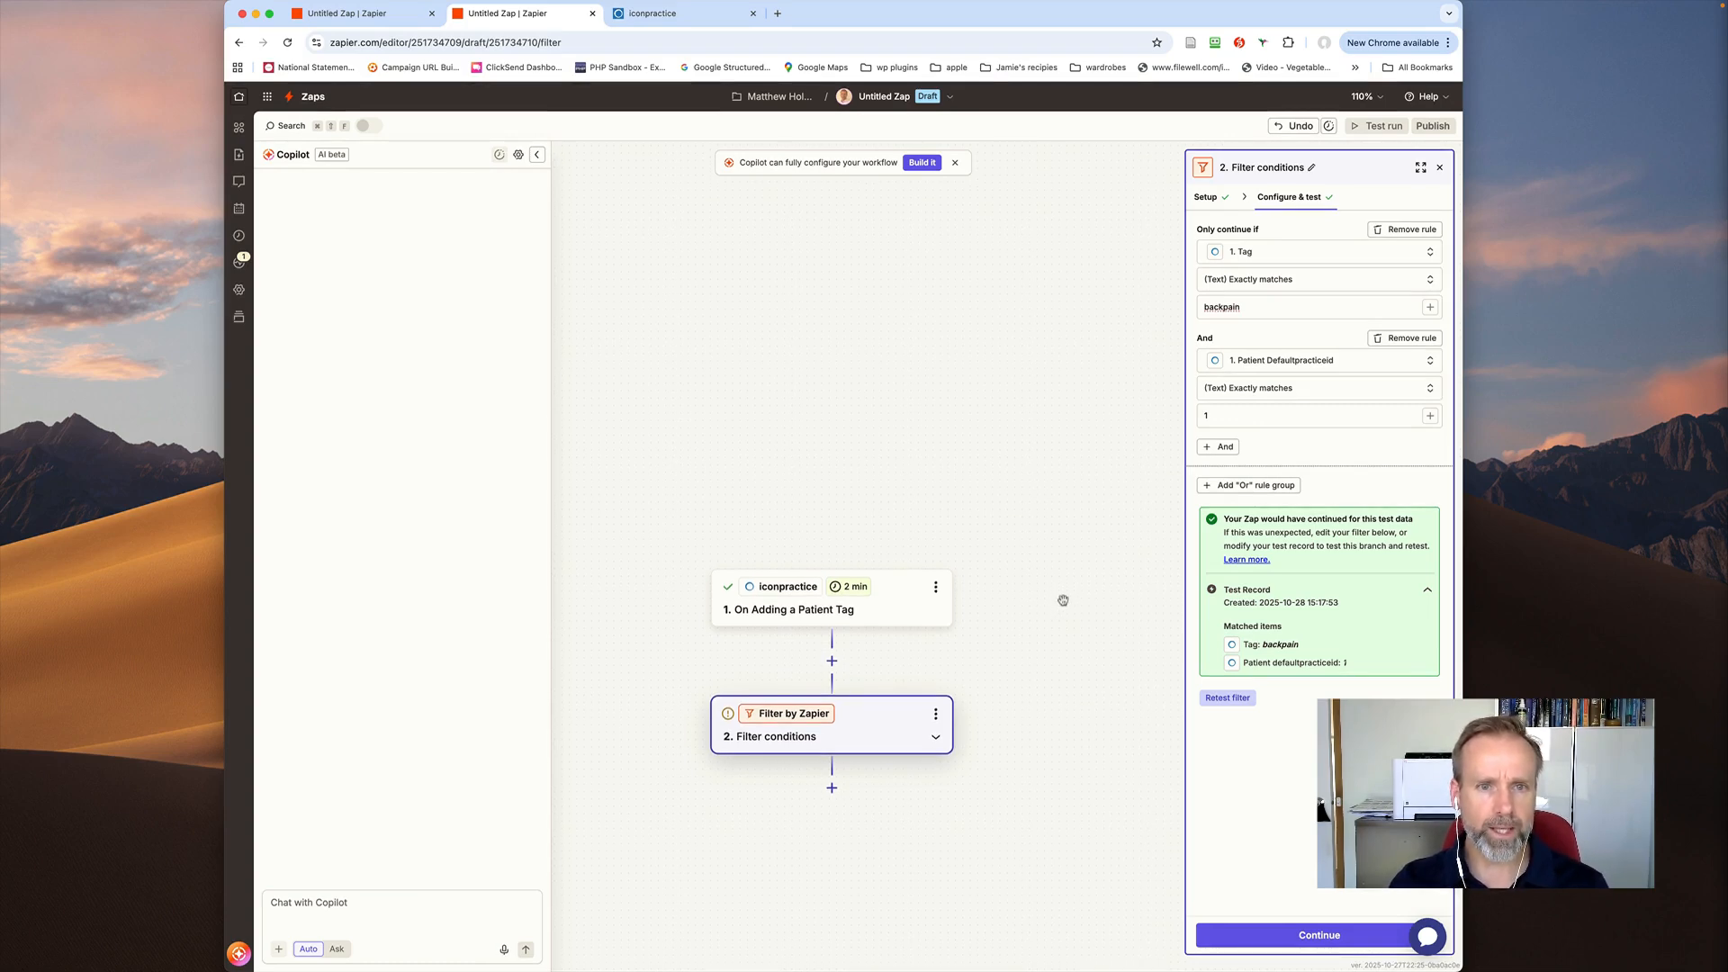
pyautogui.click(832, 779)
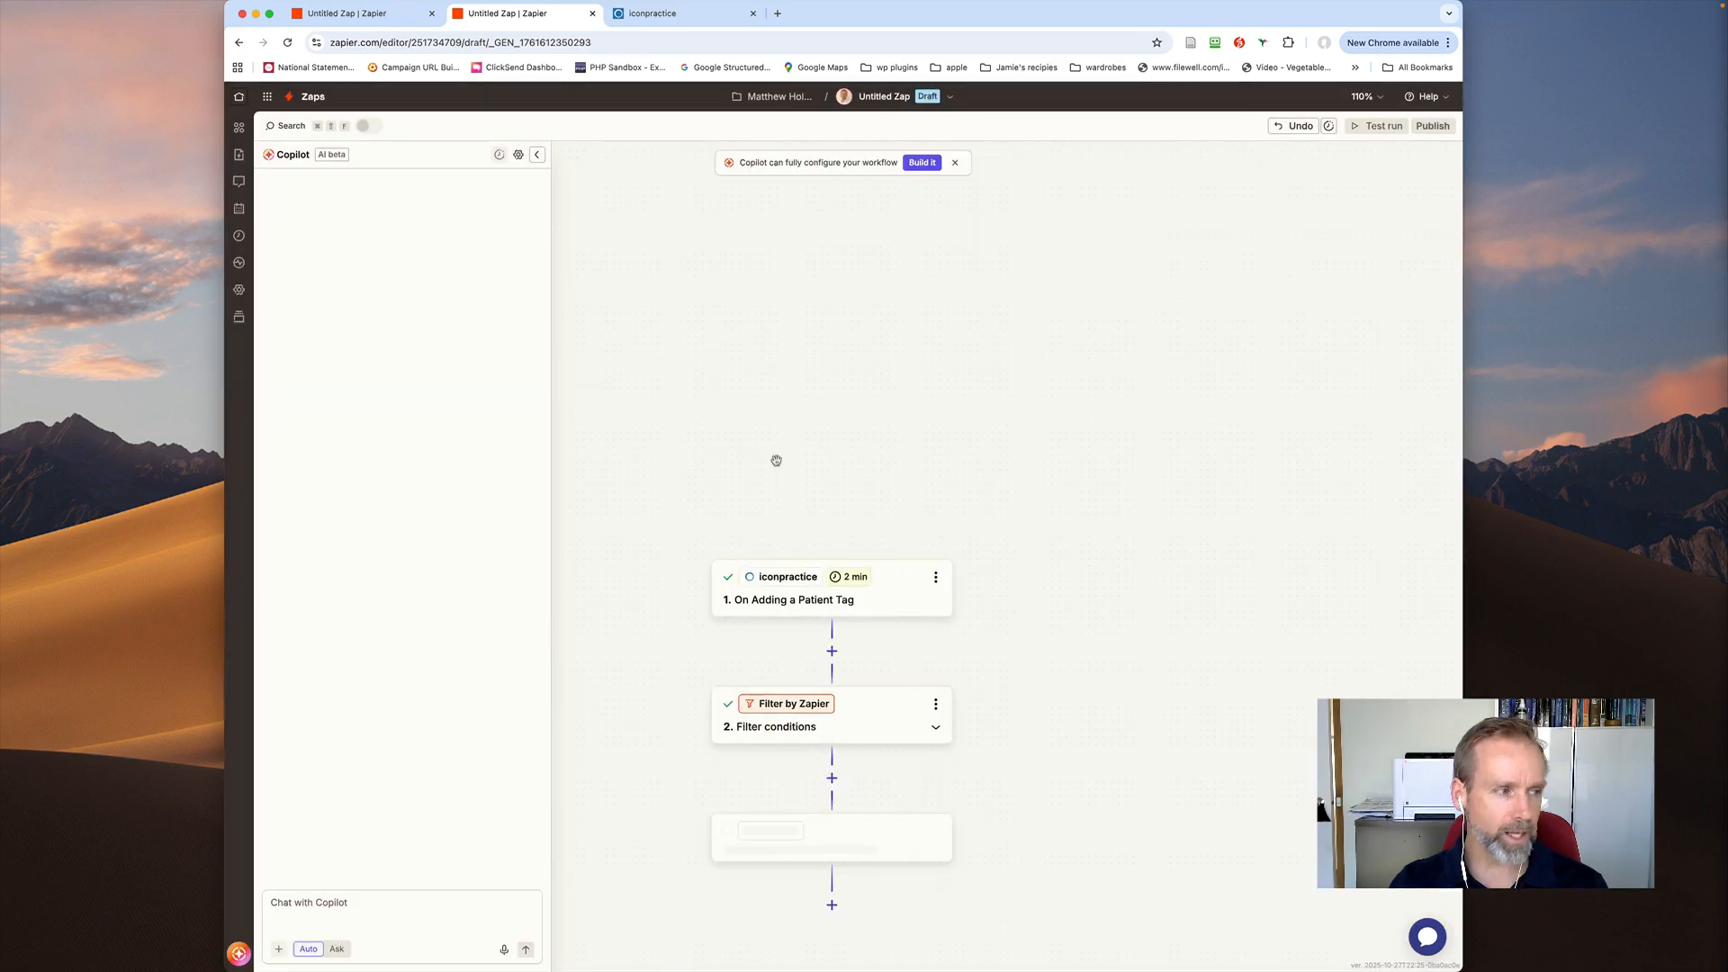
pyautogui.click(778, 461)
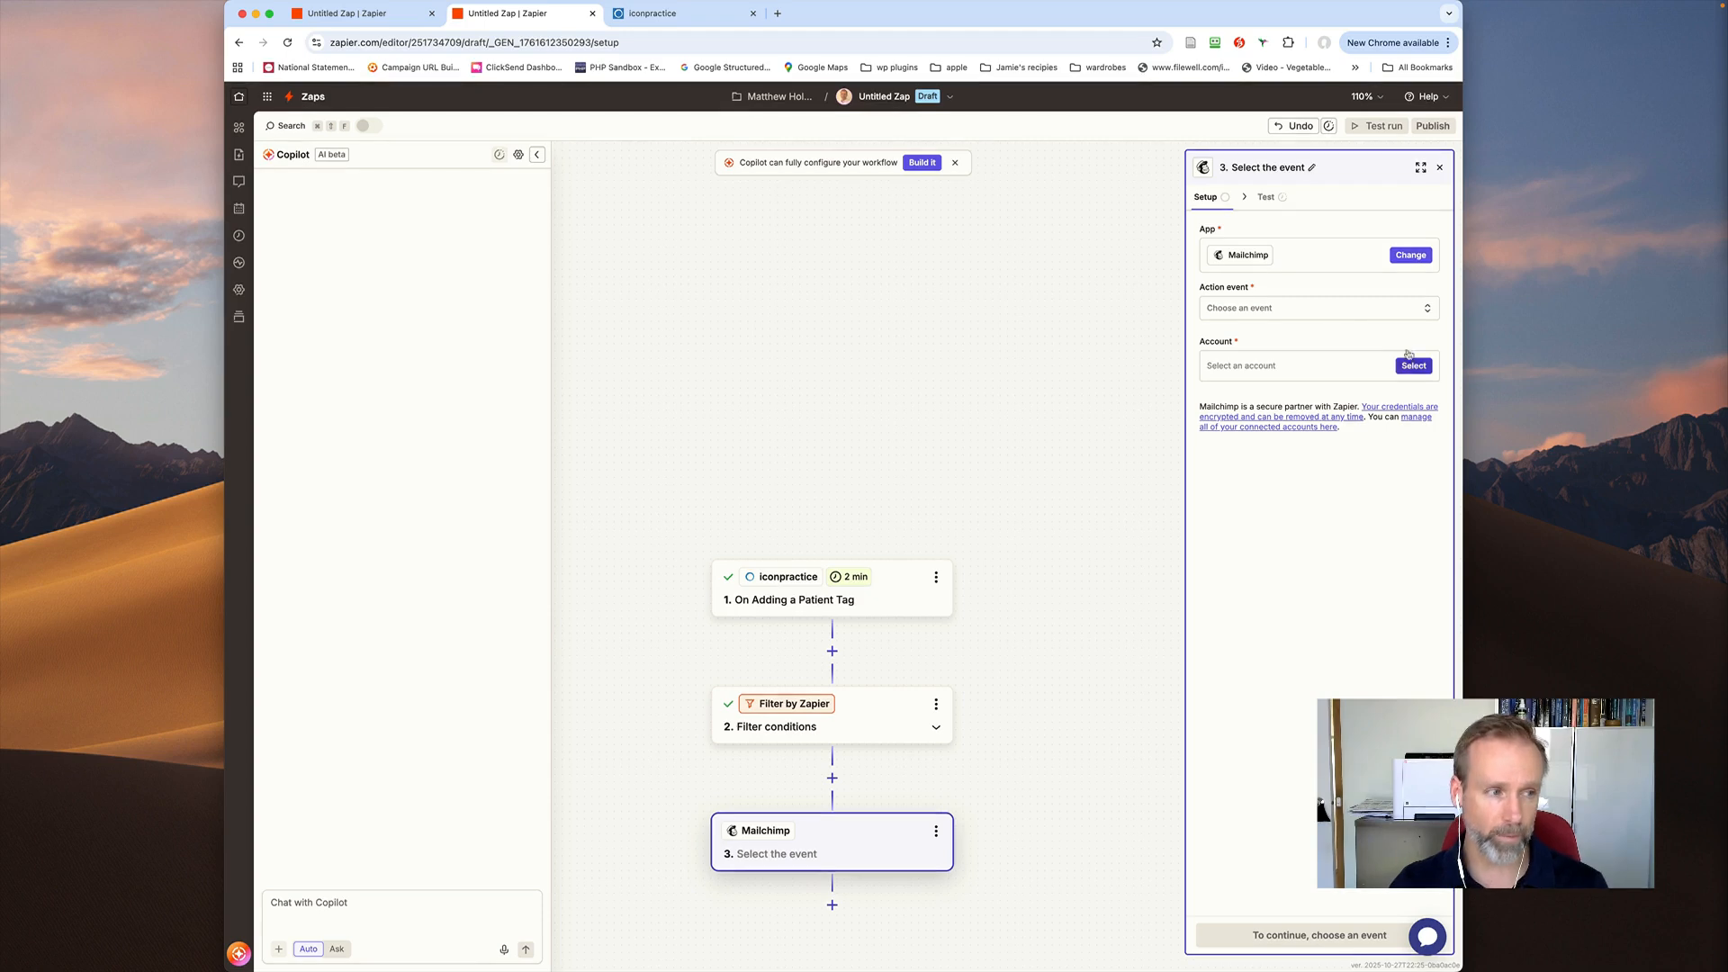
pyautogui.click(1323, 311)
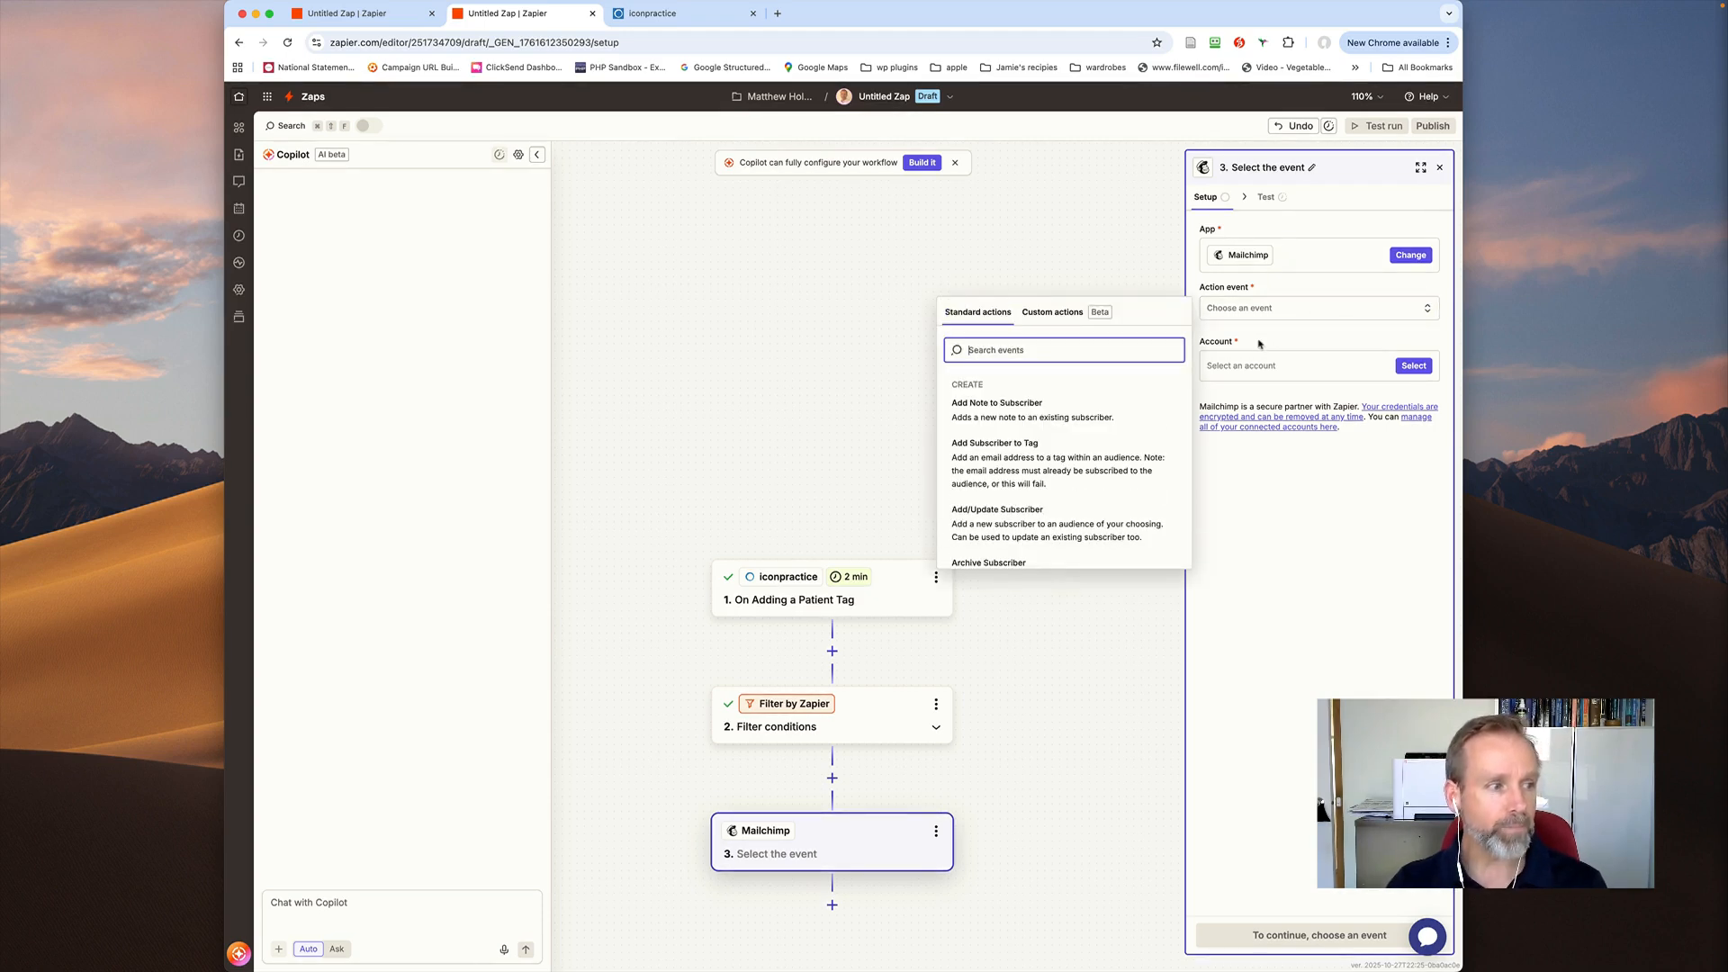
pyautogui.scroll(-2, 1067, 455)
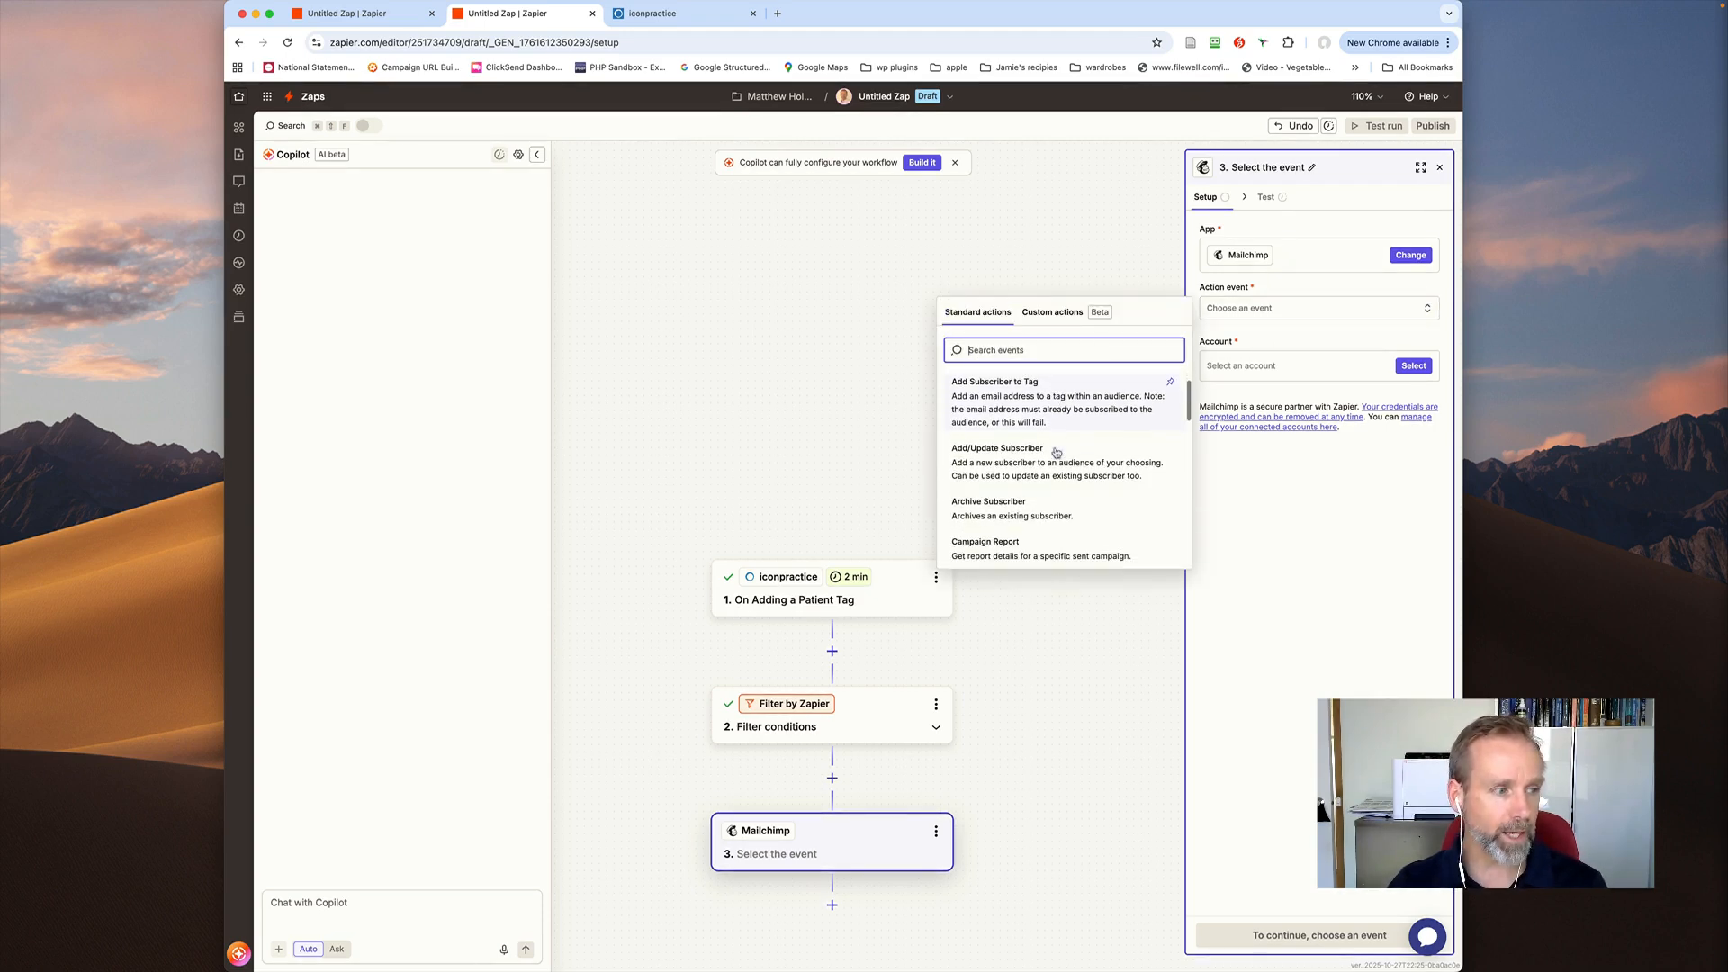
pyautogui.click(981, 455)
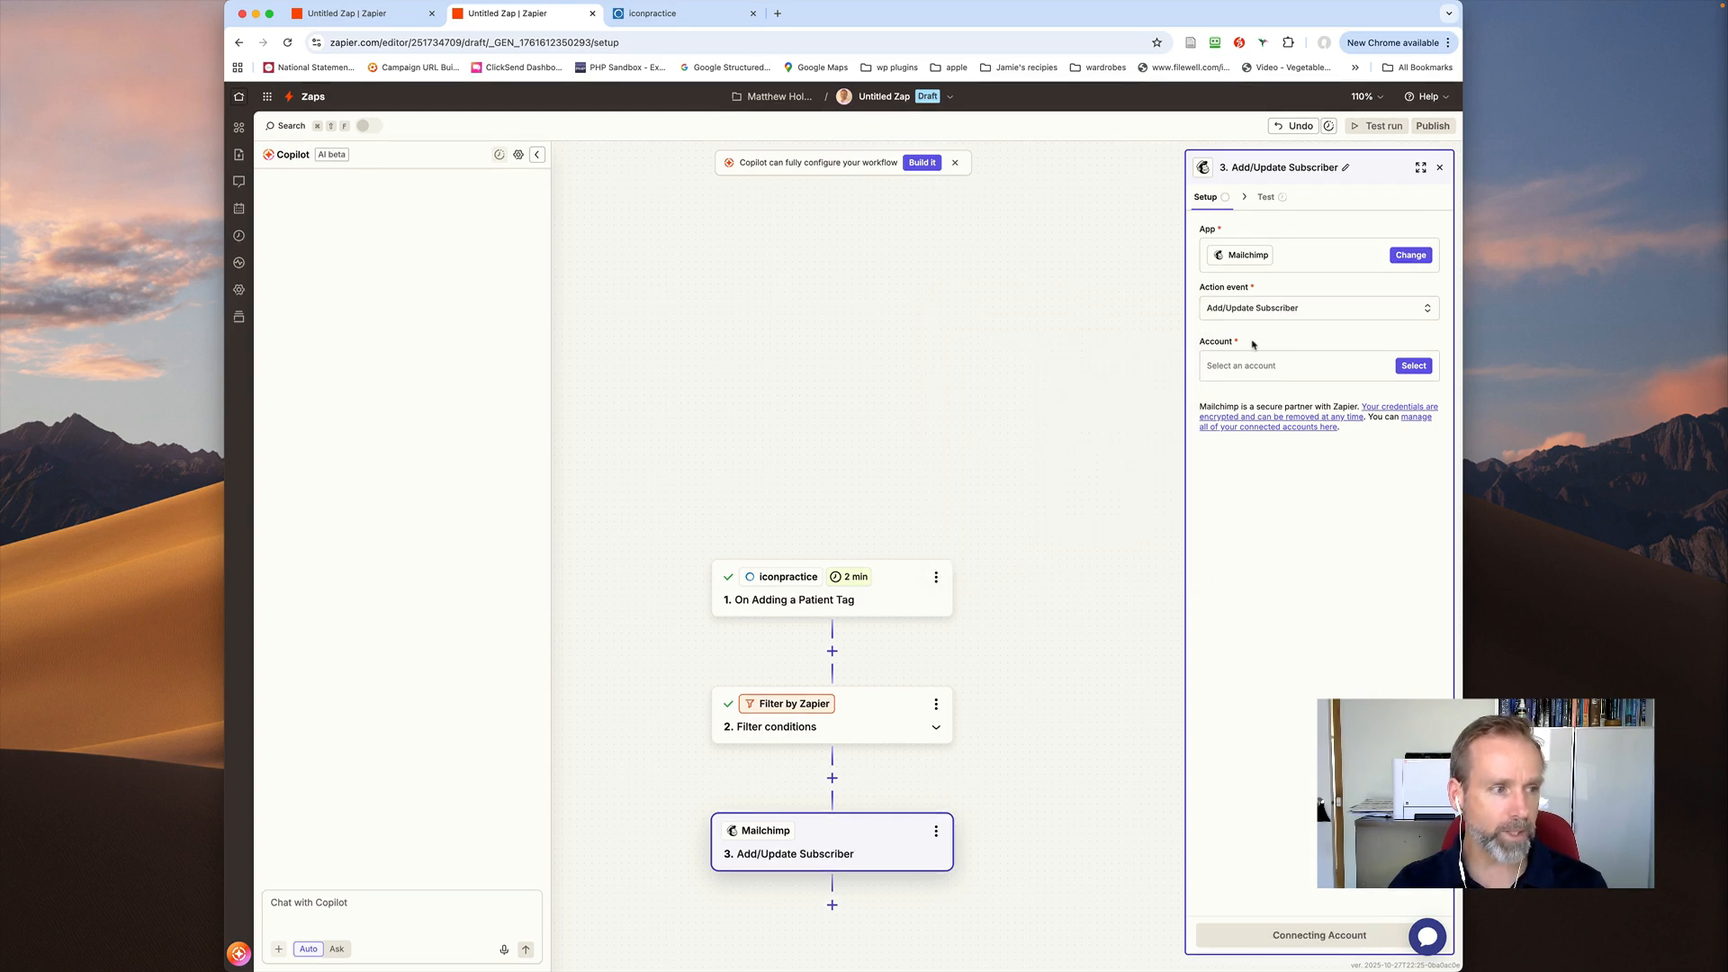
# Use the MailChimp (1.1.0) account for the action and choose the Clear Health Media Affordable Website audience.
pyautogui.click(1405, 367)
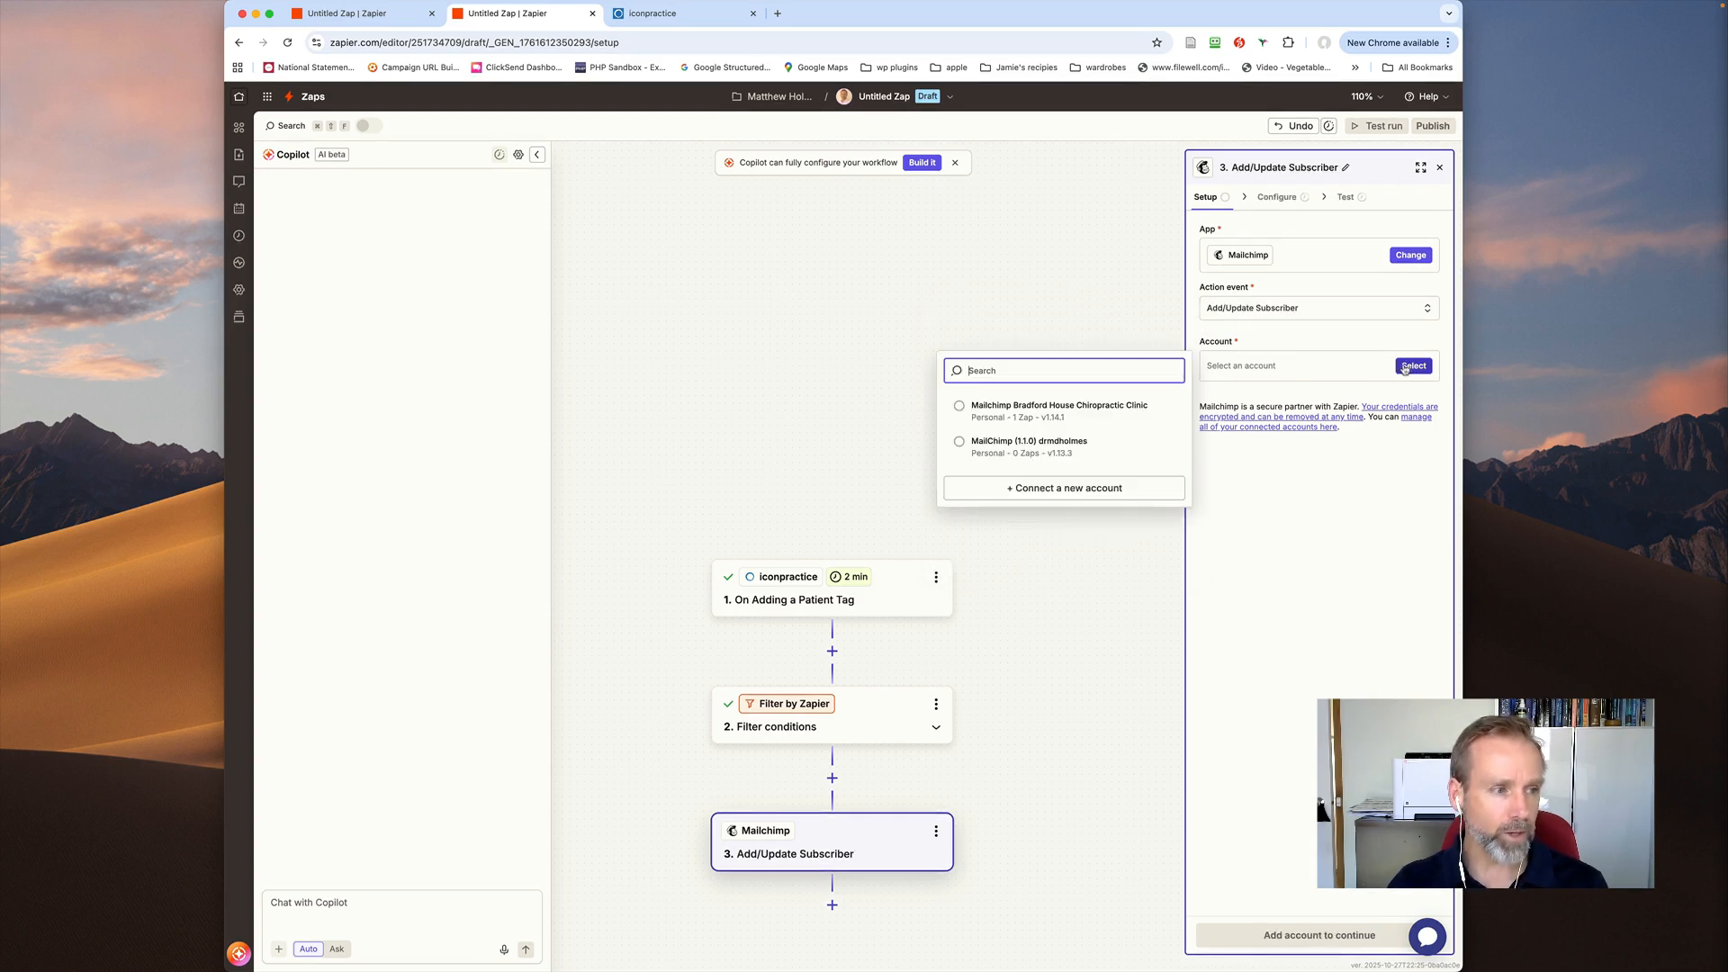
pyautogui.click(981, 444)
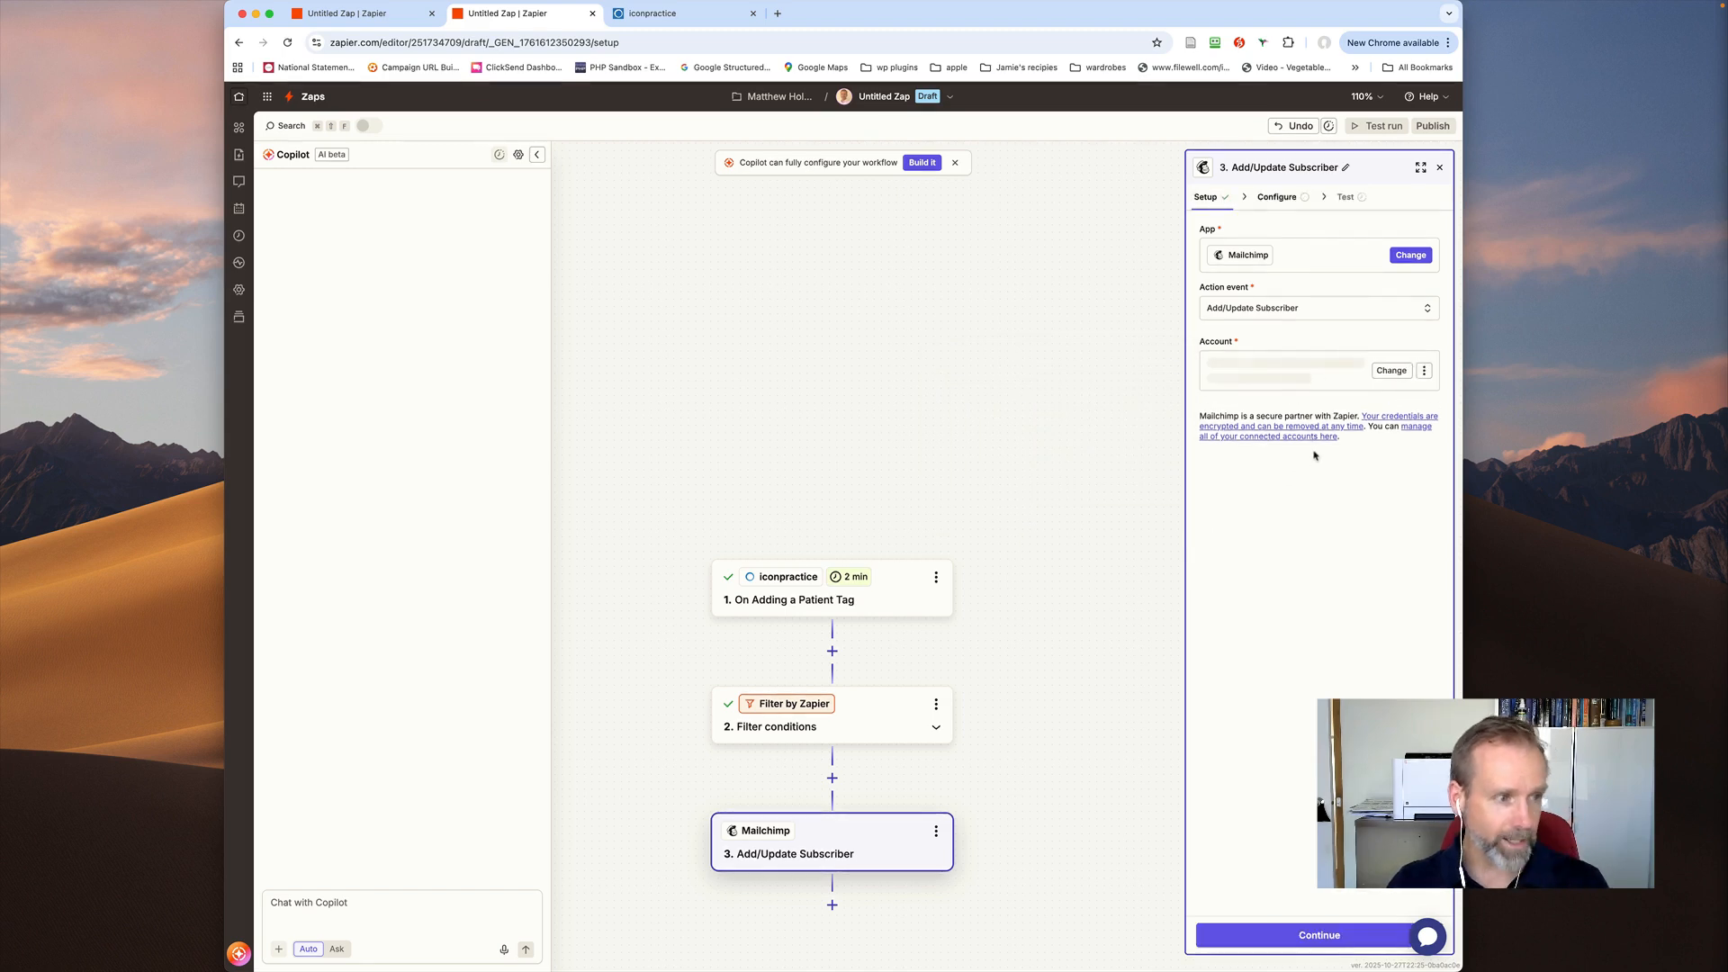
pyautogui.click(1320, 936)
pyautogui.click(1279, 246)
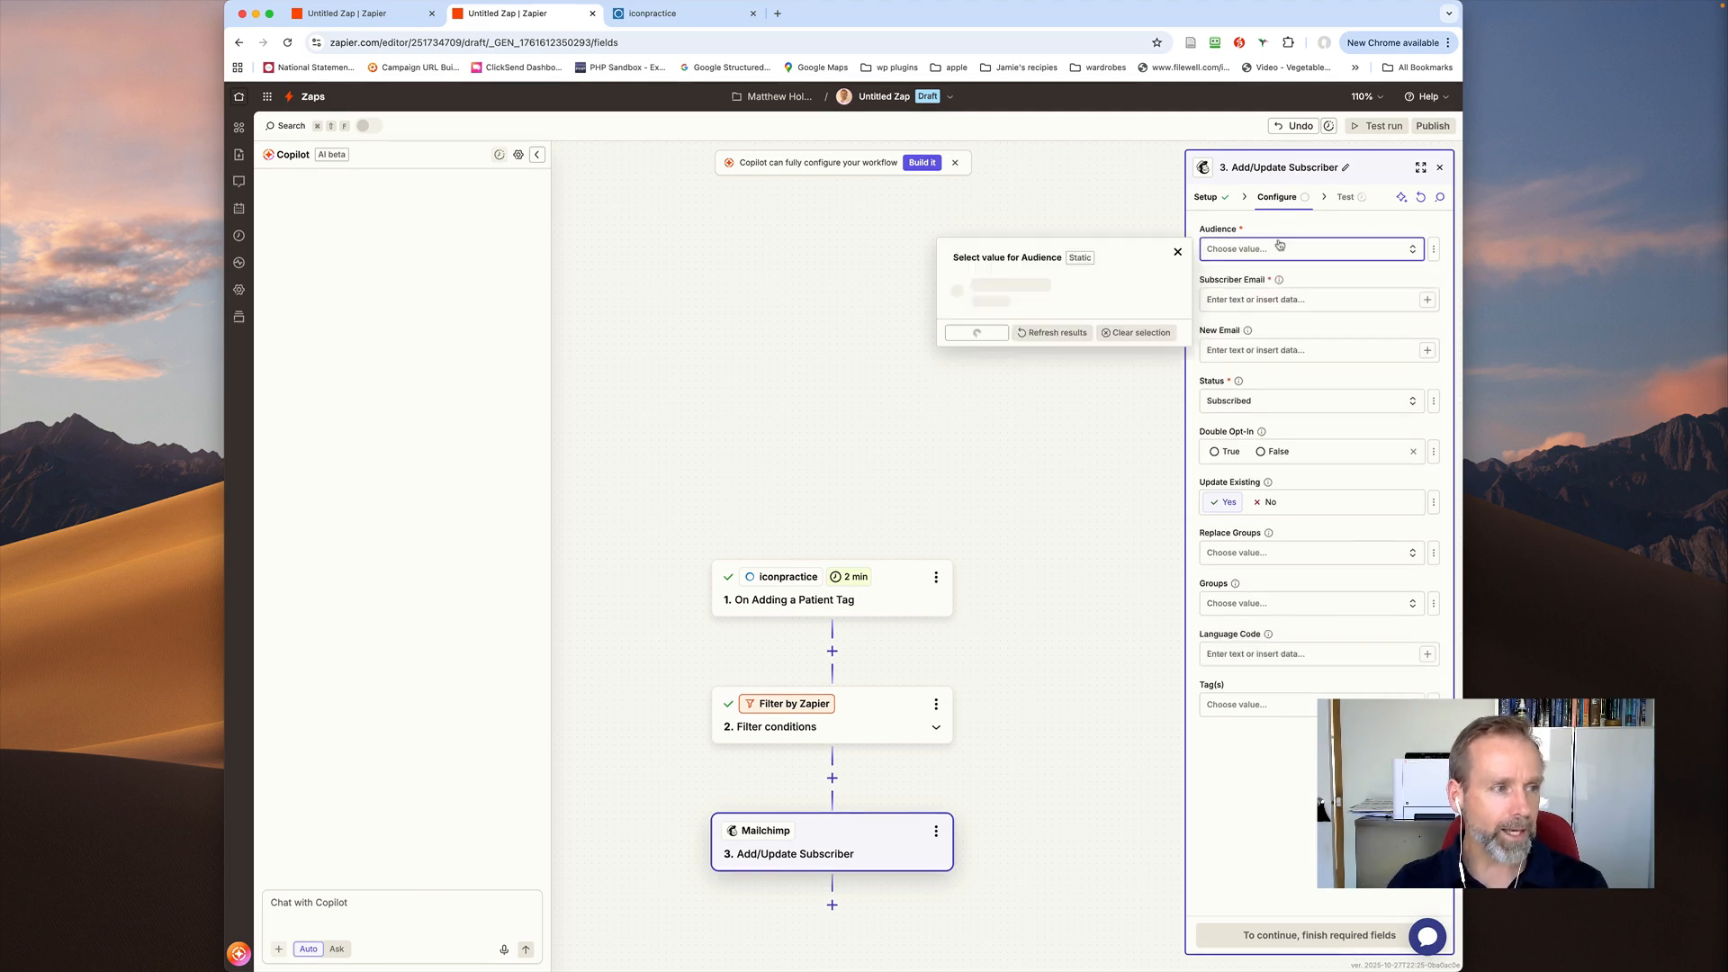
pyautogui.click(988, 317)
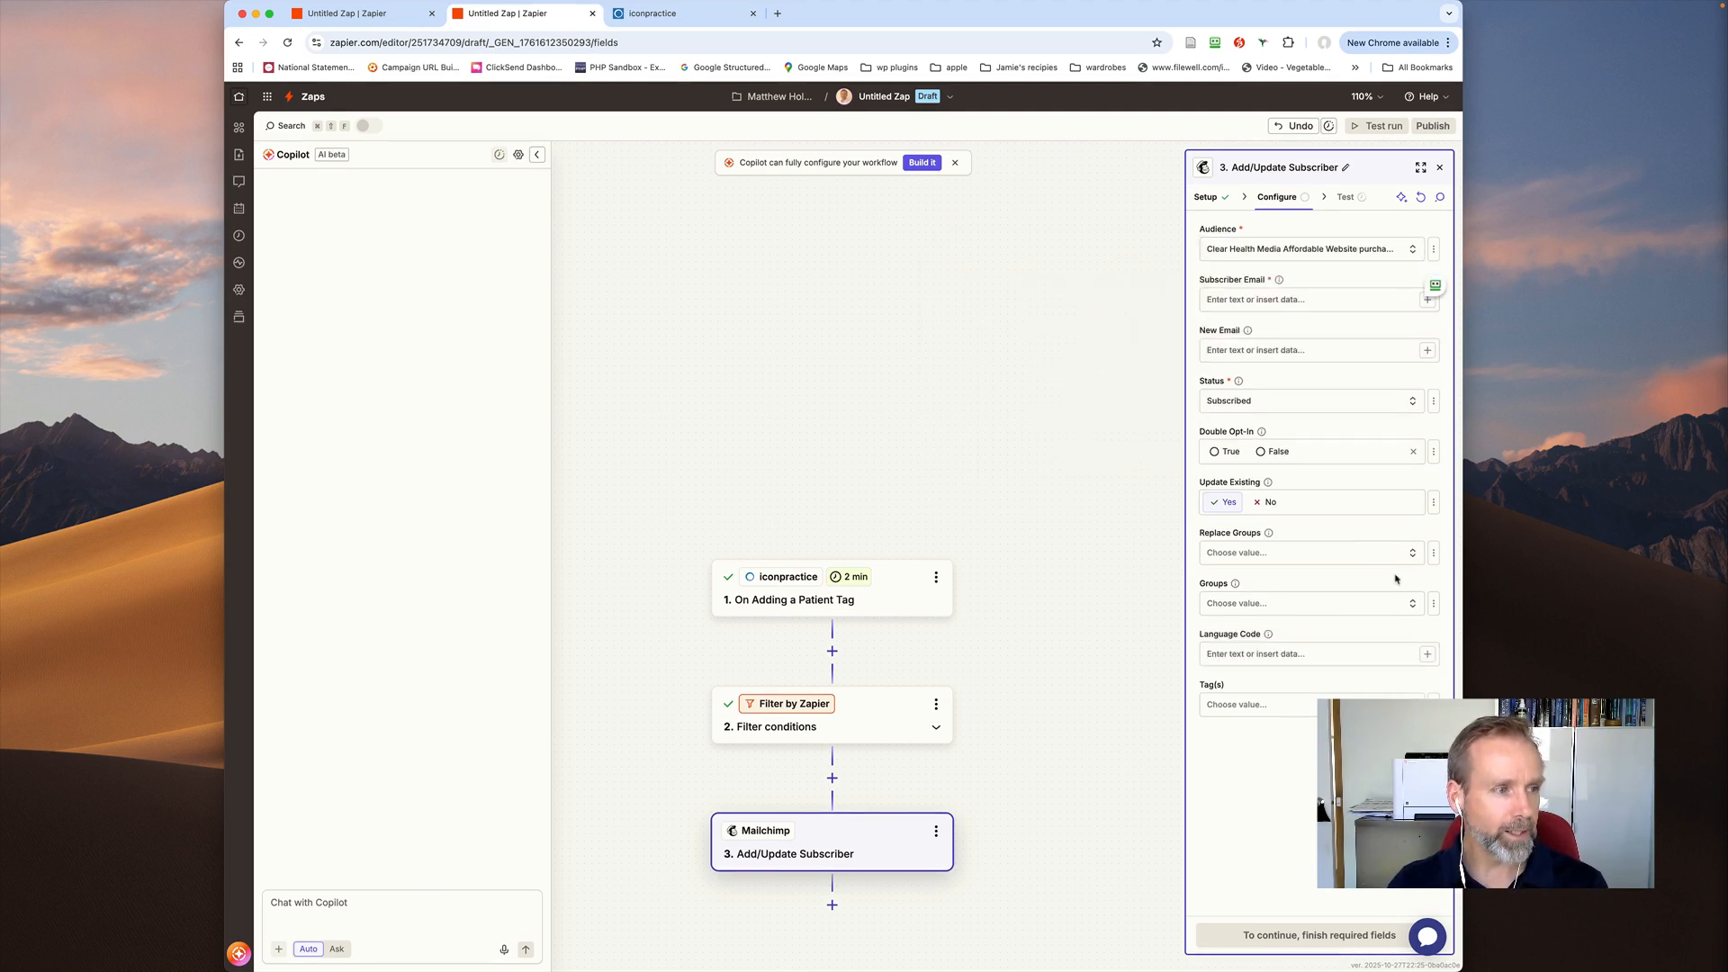
# Map the Subscriber Email field to the Patient Email from the iconpractice trigger.
pyautogui.click(1300, 299)
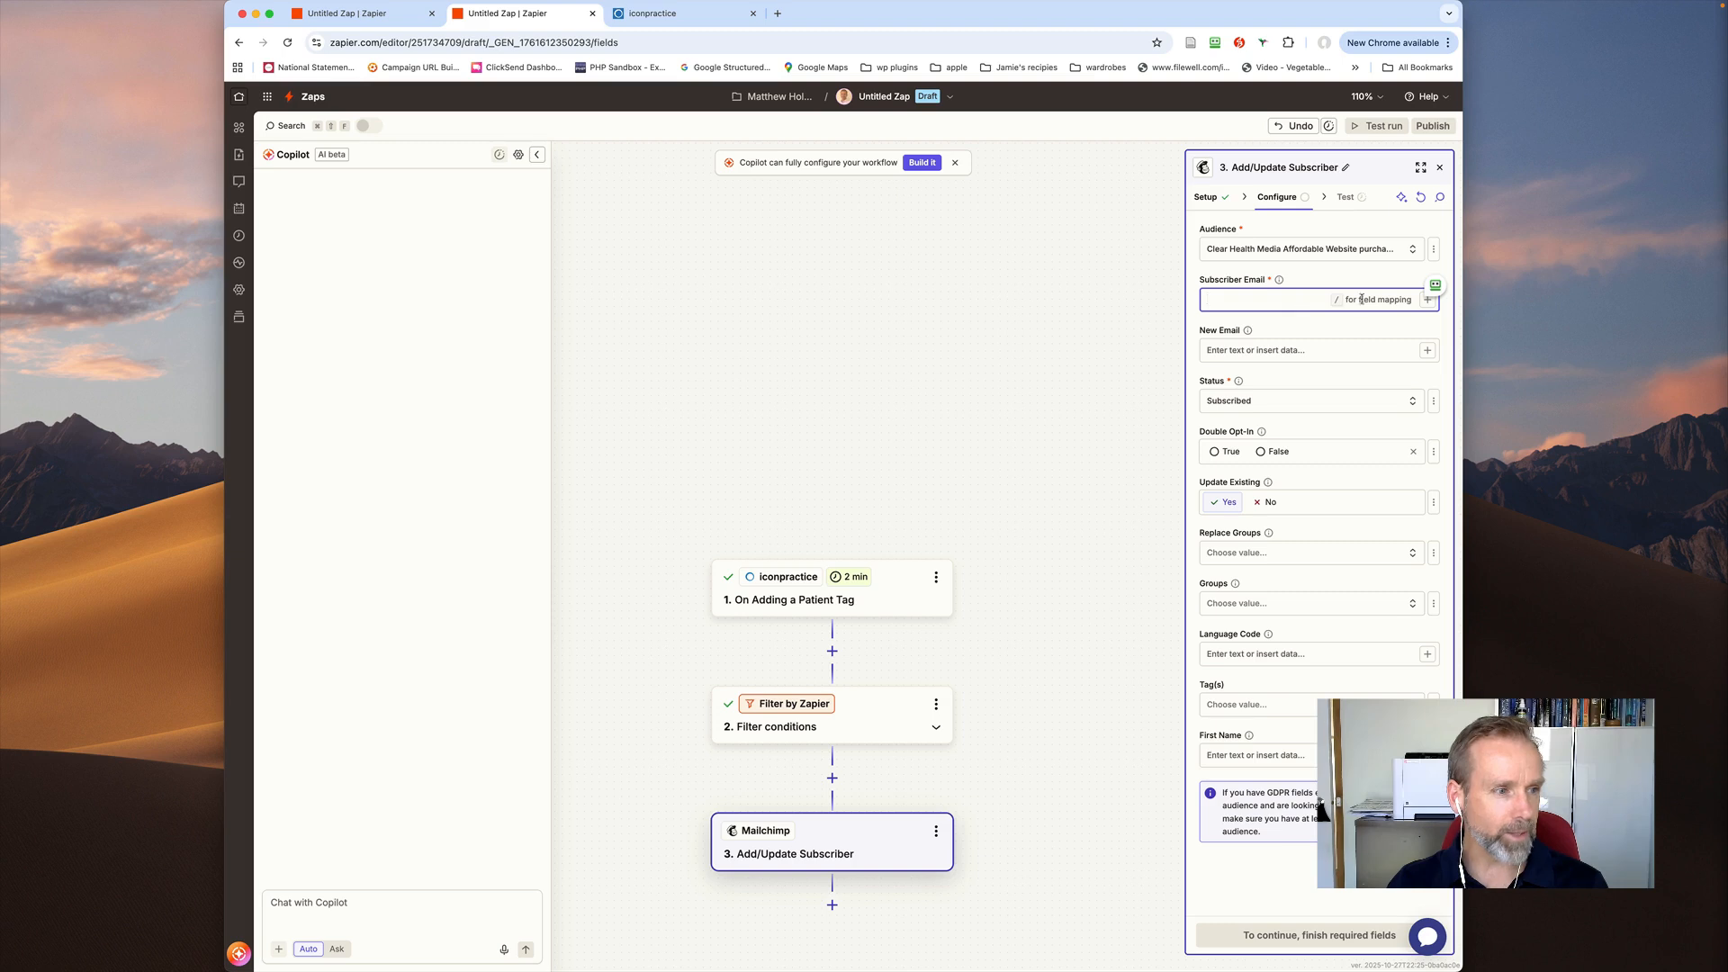
pyautogui.click(1428, 300)
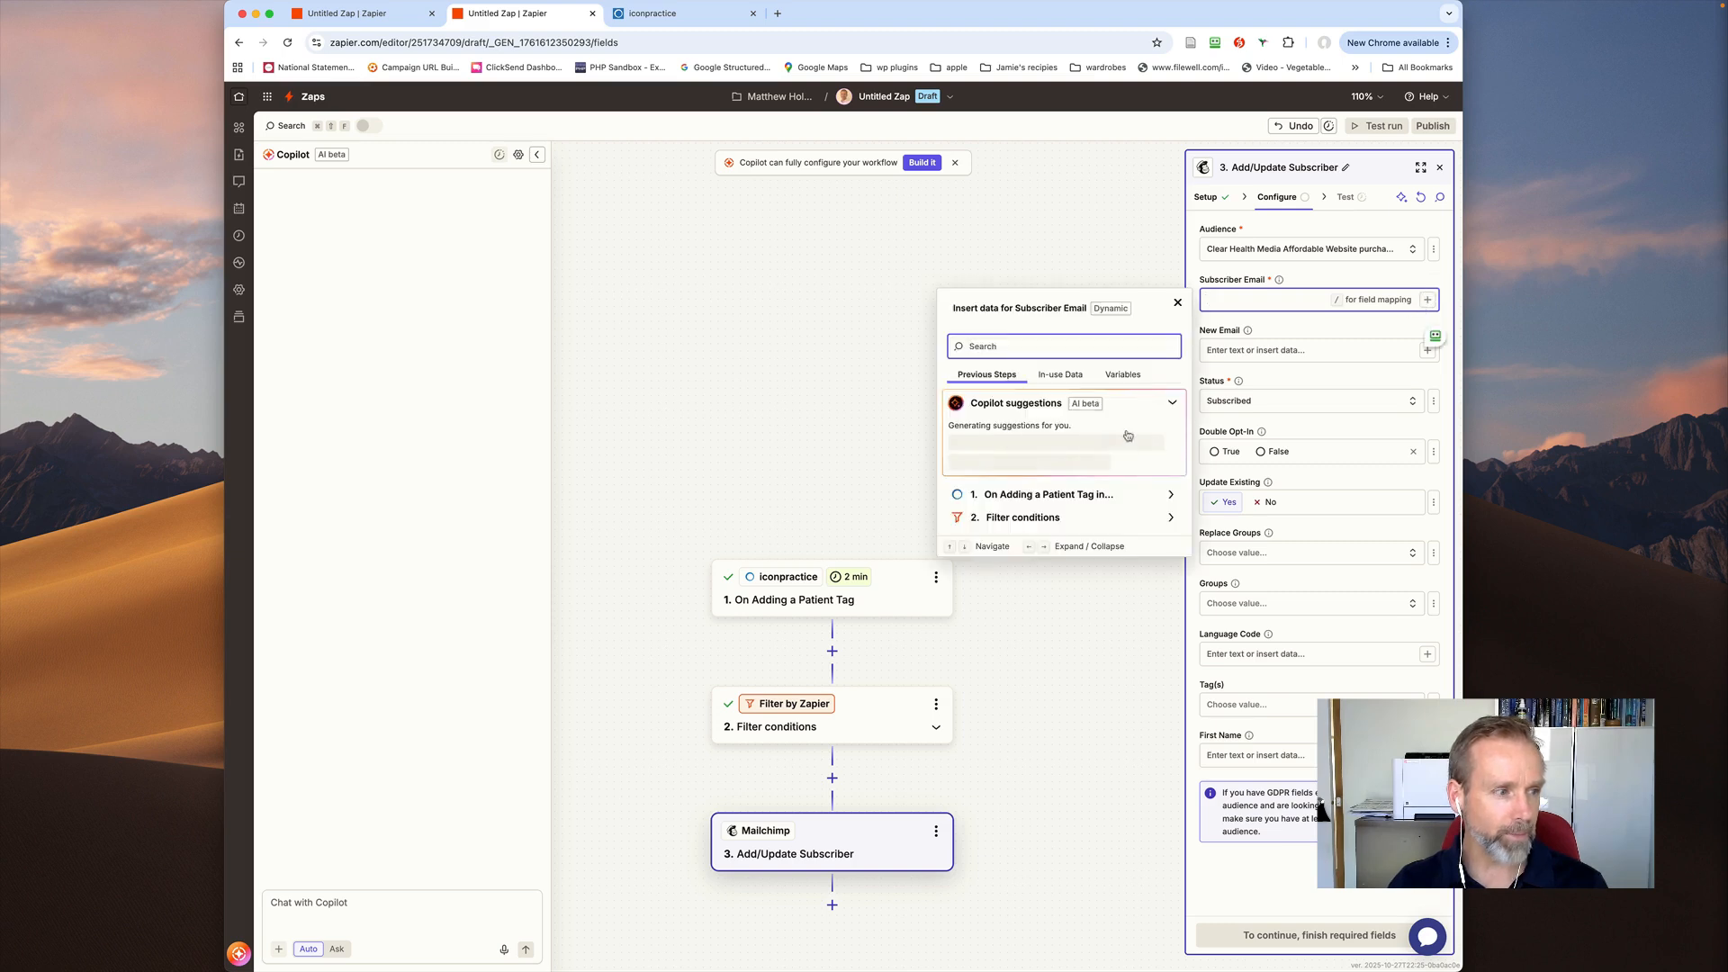
pyautogui.click(1165, 497)
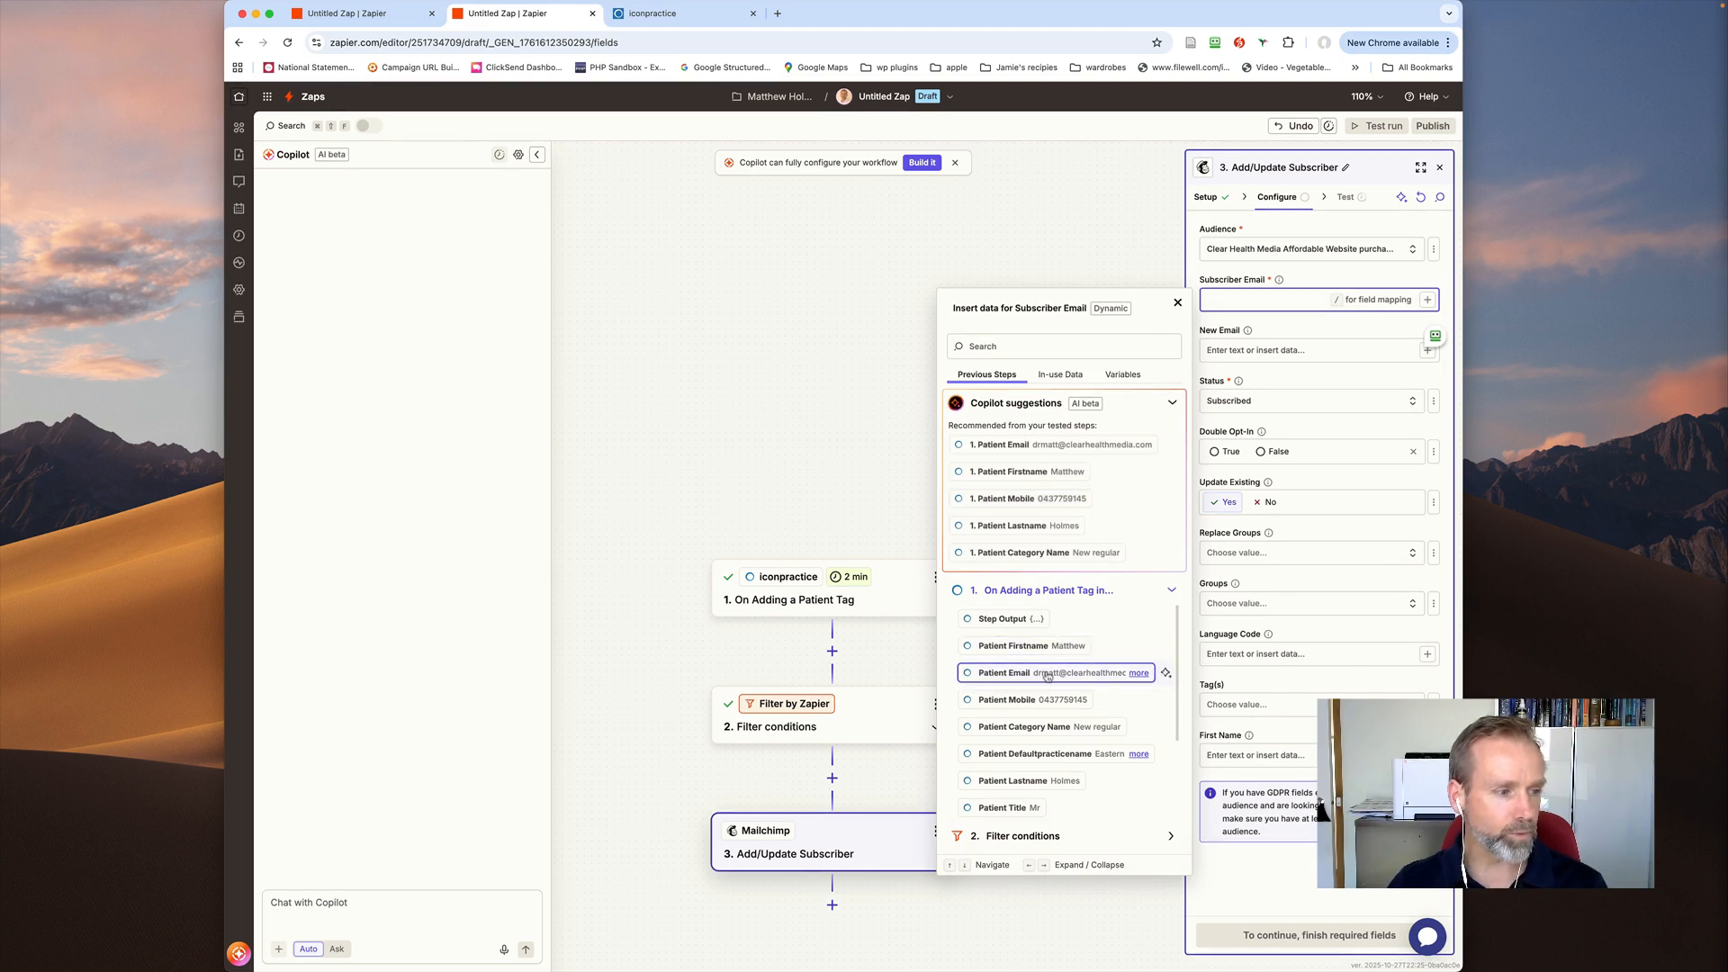
pyautogui.click(1048, 674)
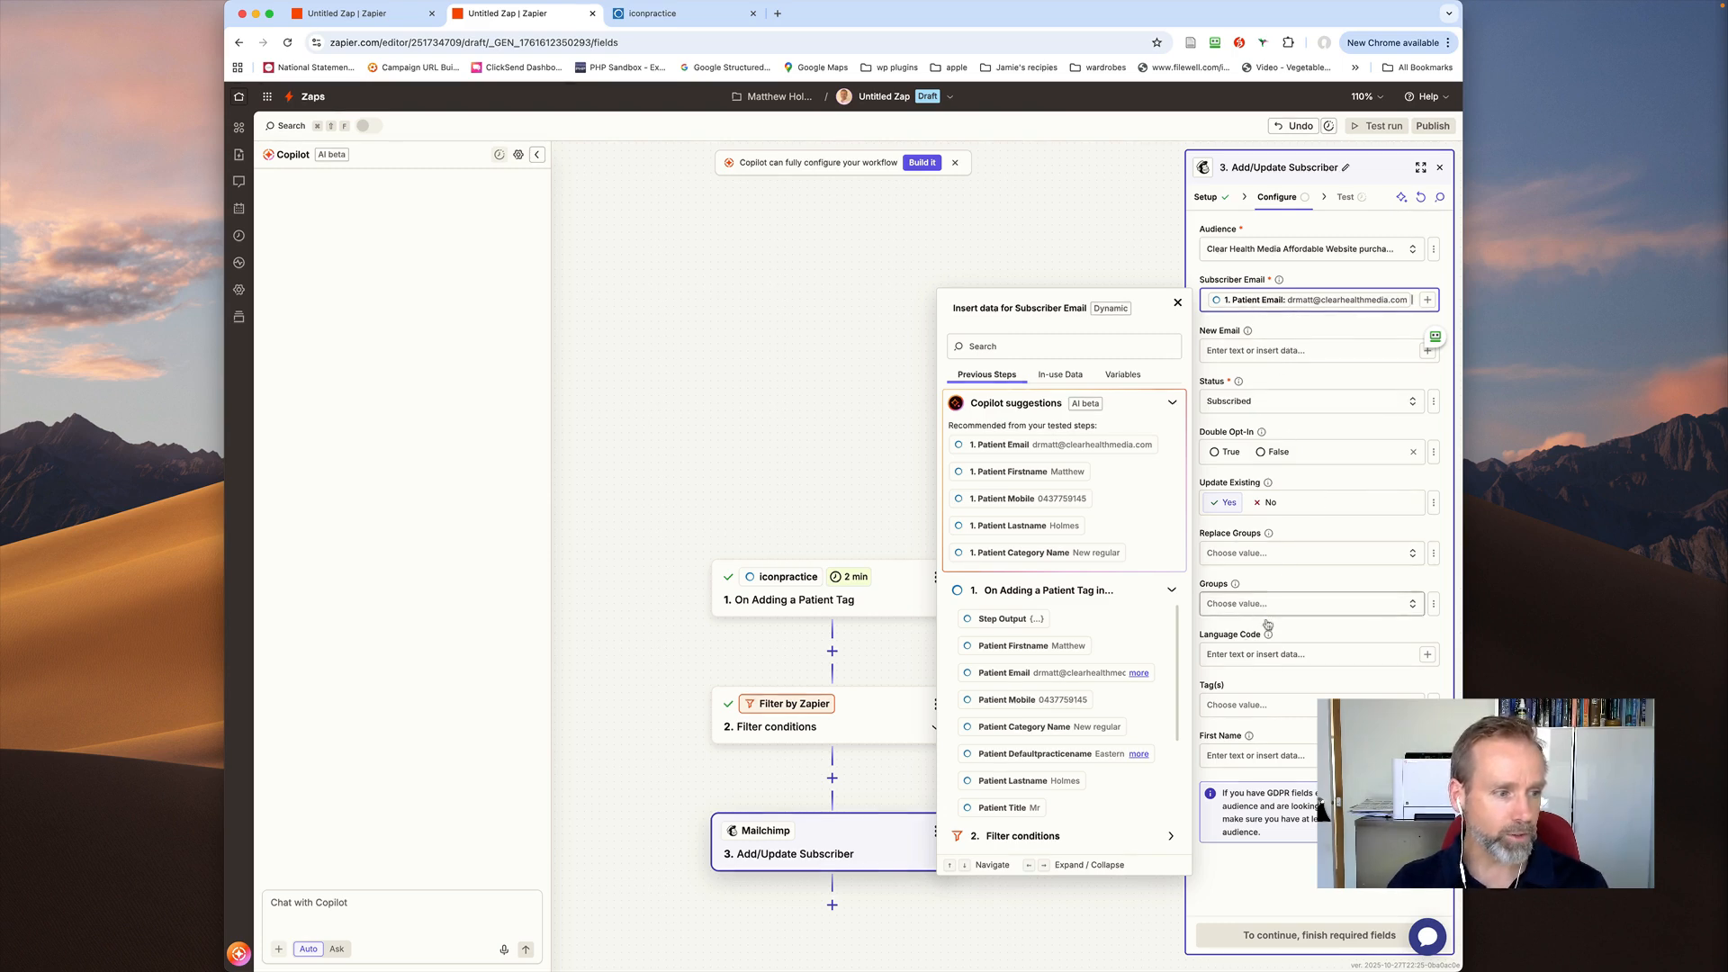
# Map the First Name field to the trigger's Patient Firstname and continue to the Mailchimp step's test.
pyautogui.click(1292, 757)
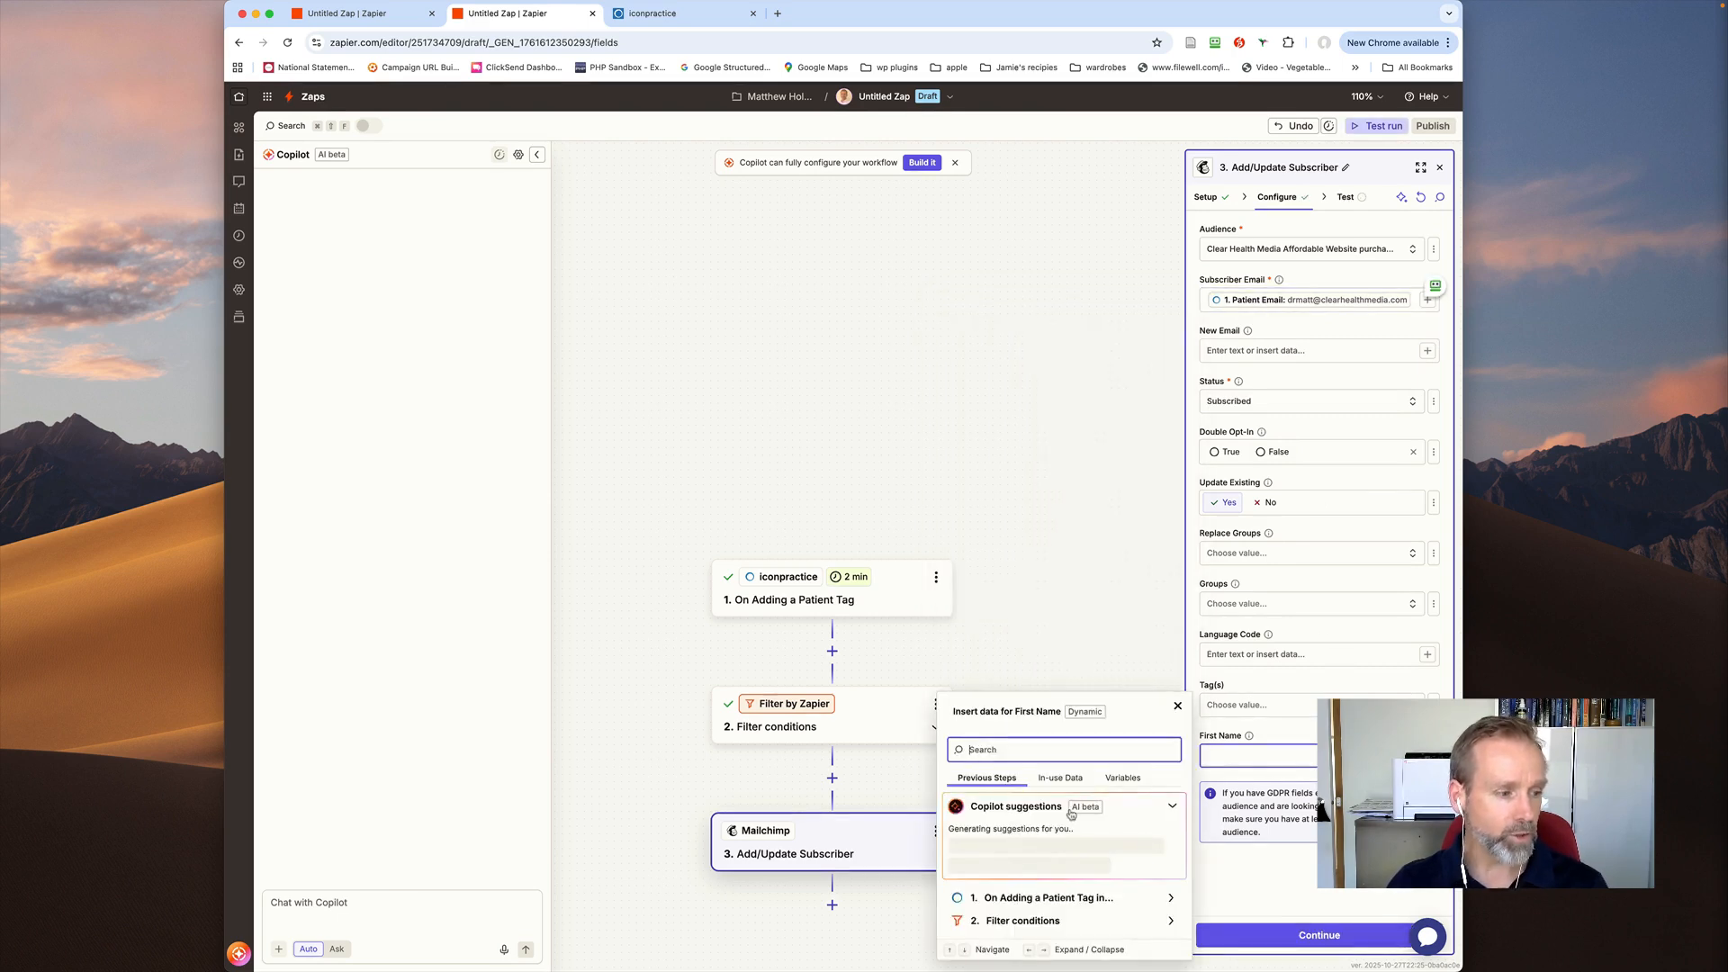
pyautogui.click(1077, 893)
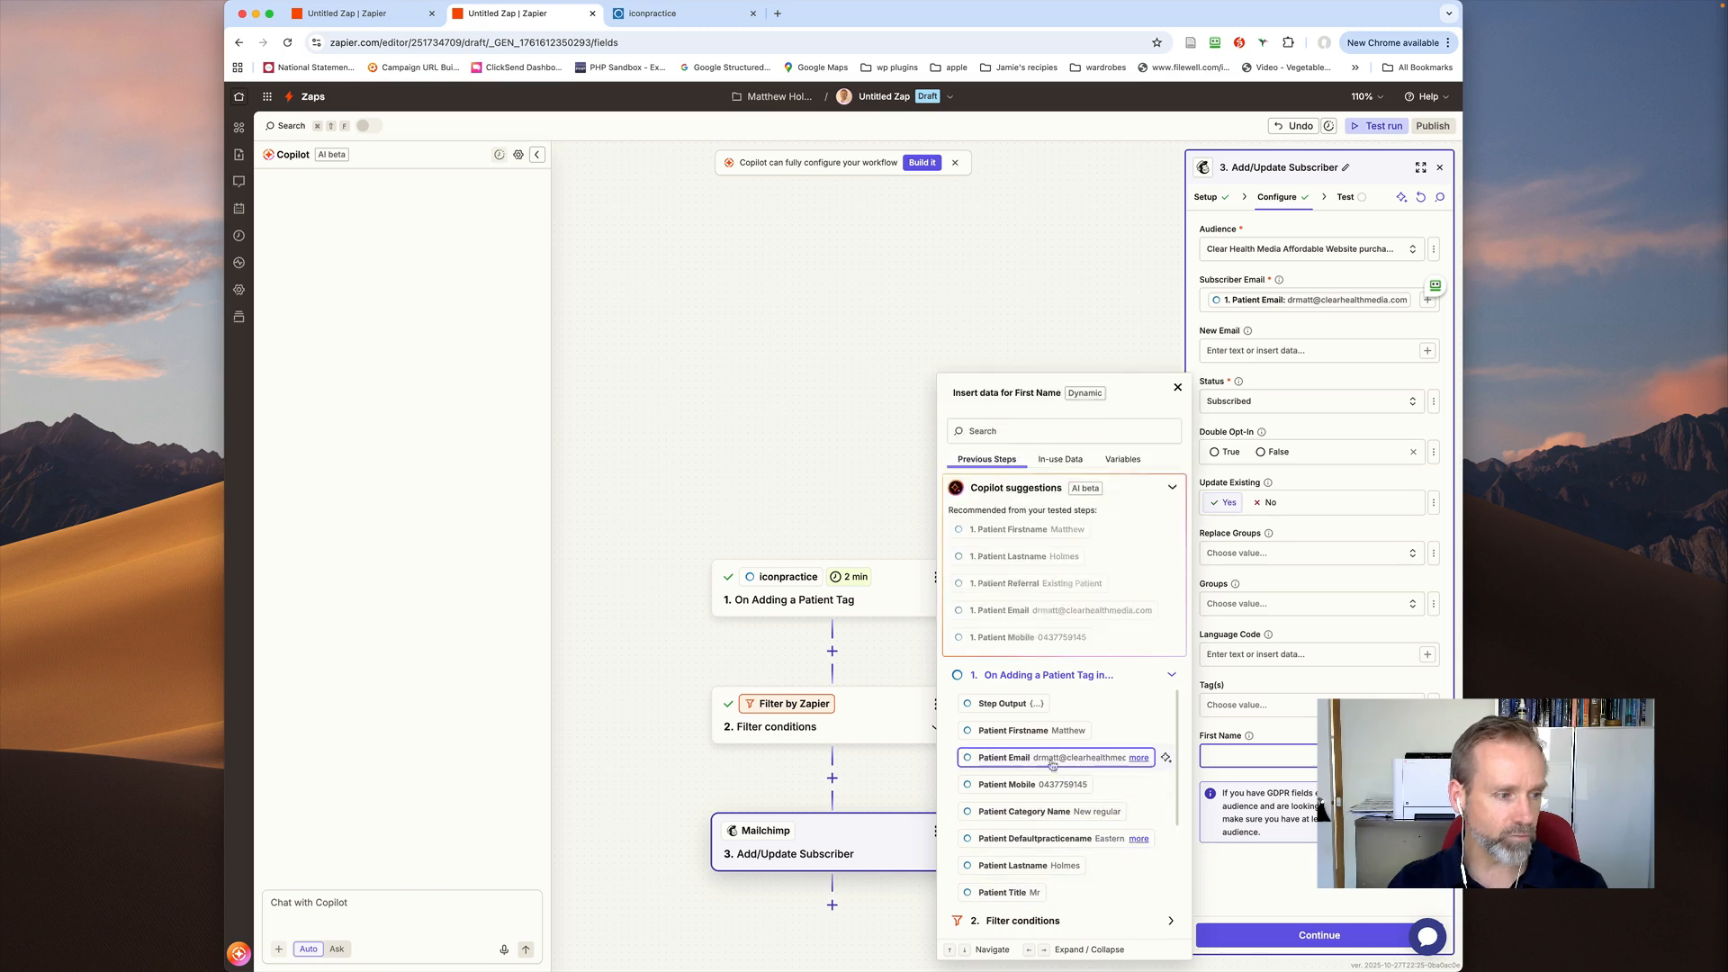
pyautogui.click(1026, 731)
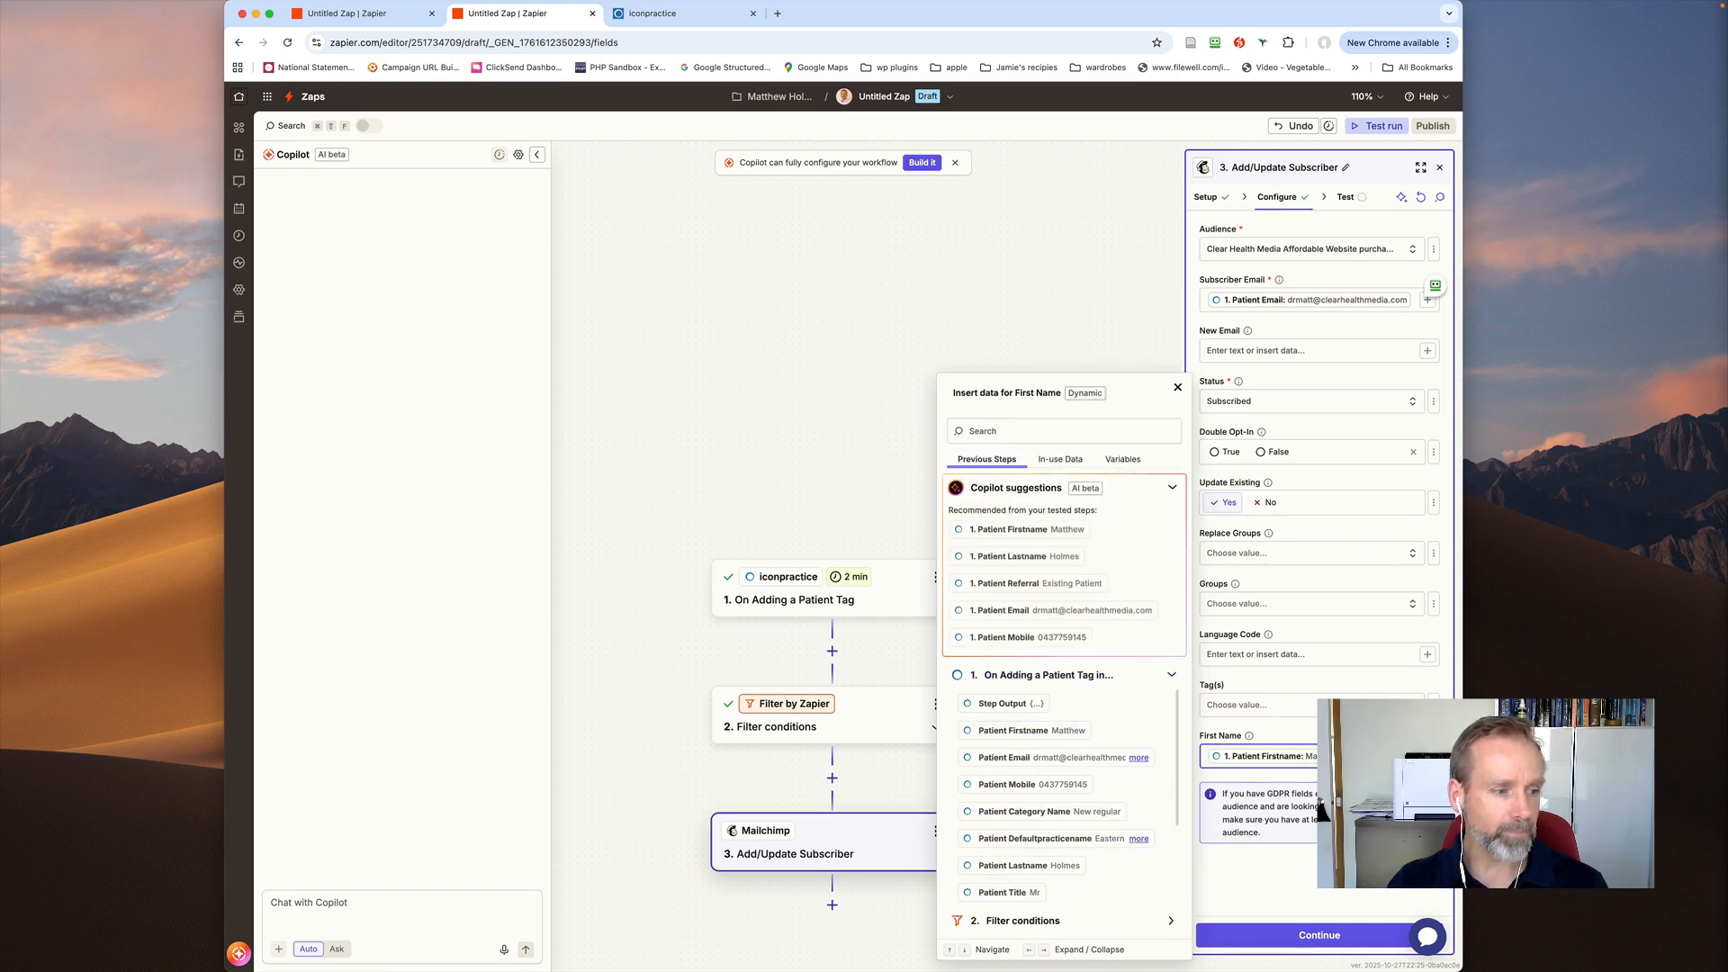
pyautogui.click(1321, 807)
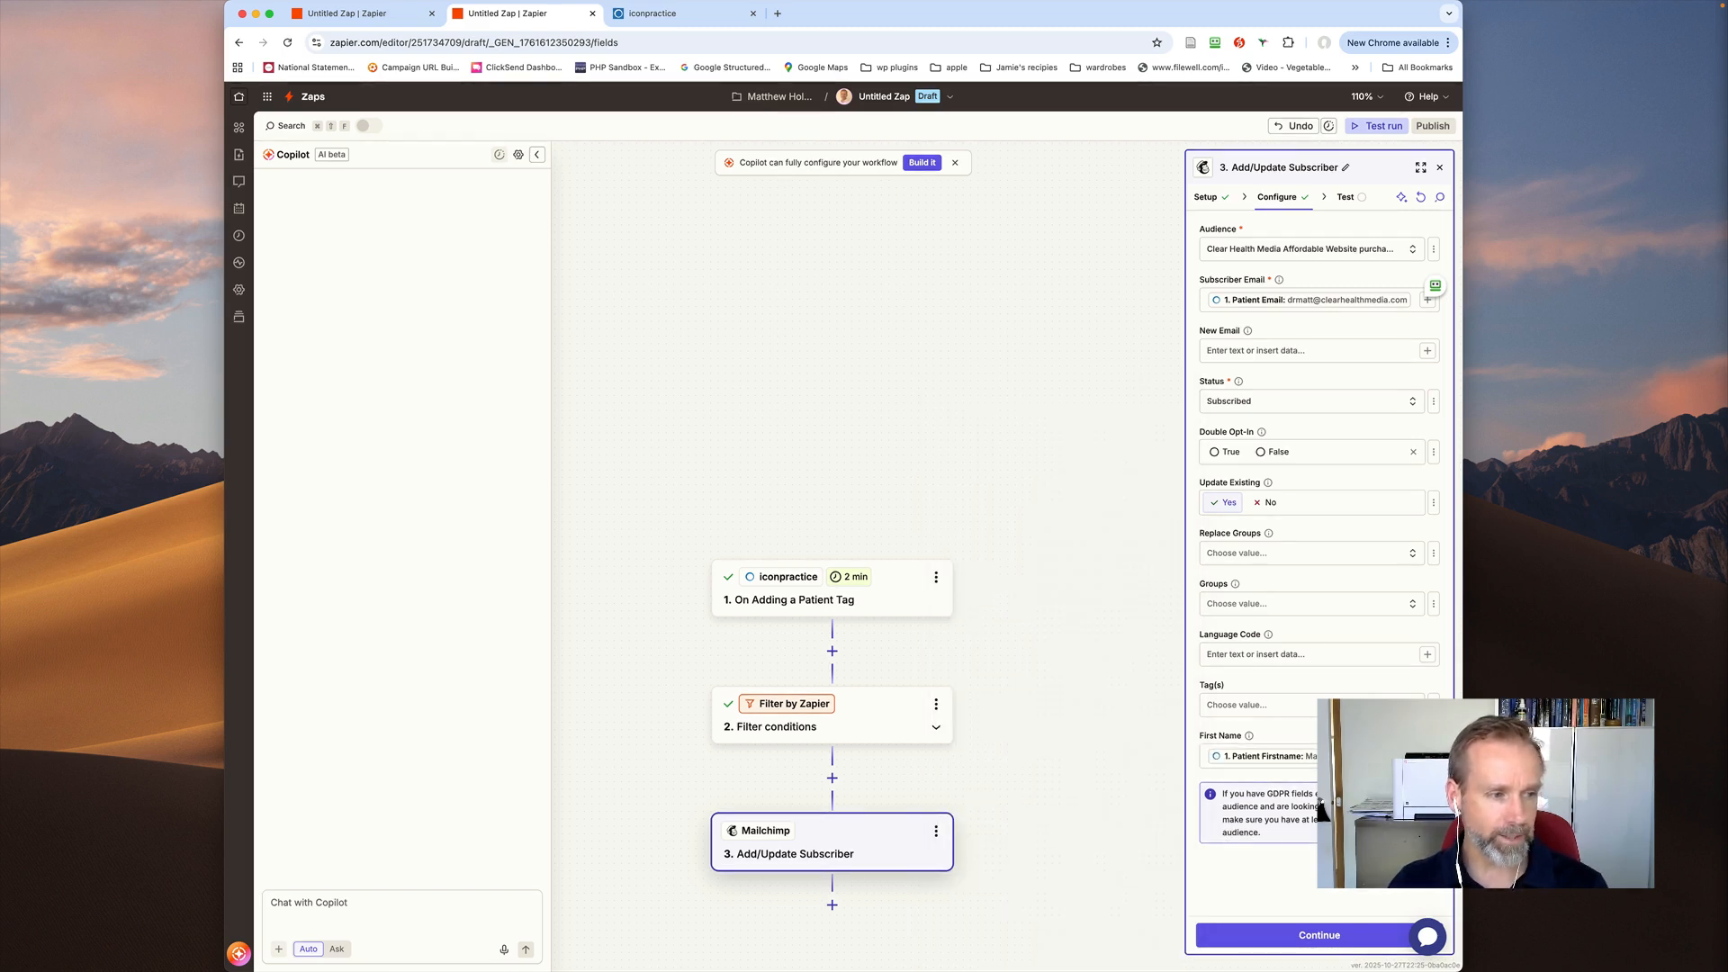
pyautogui.click(1319, 935)
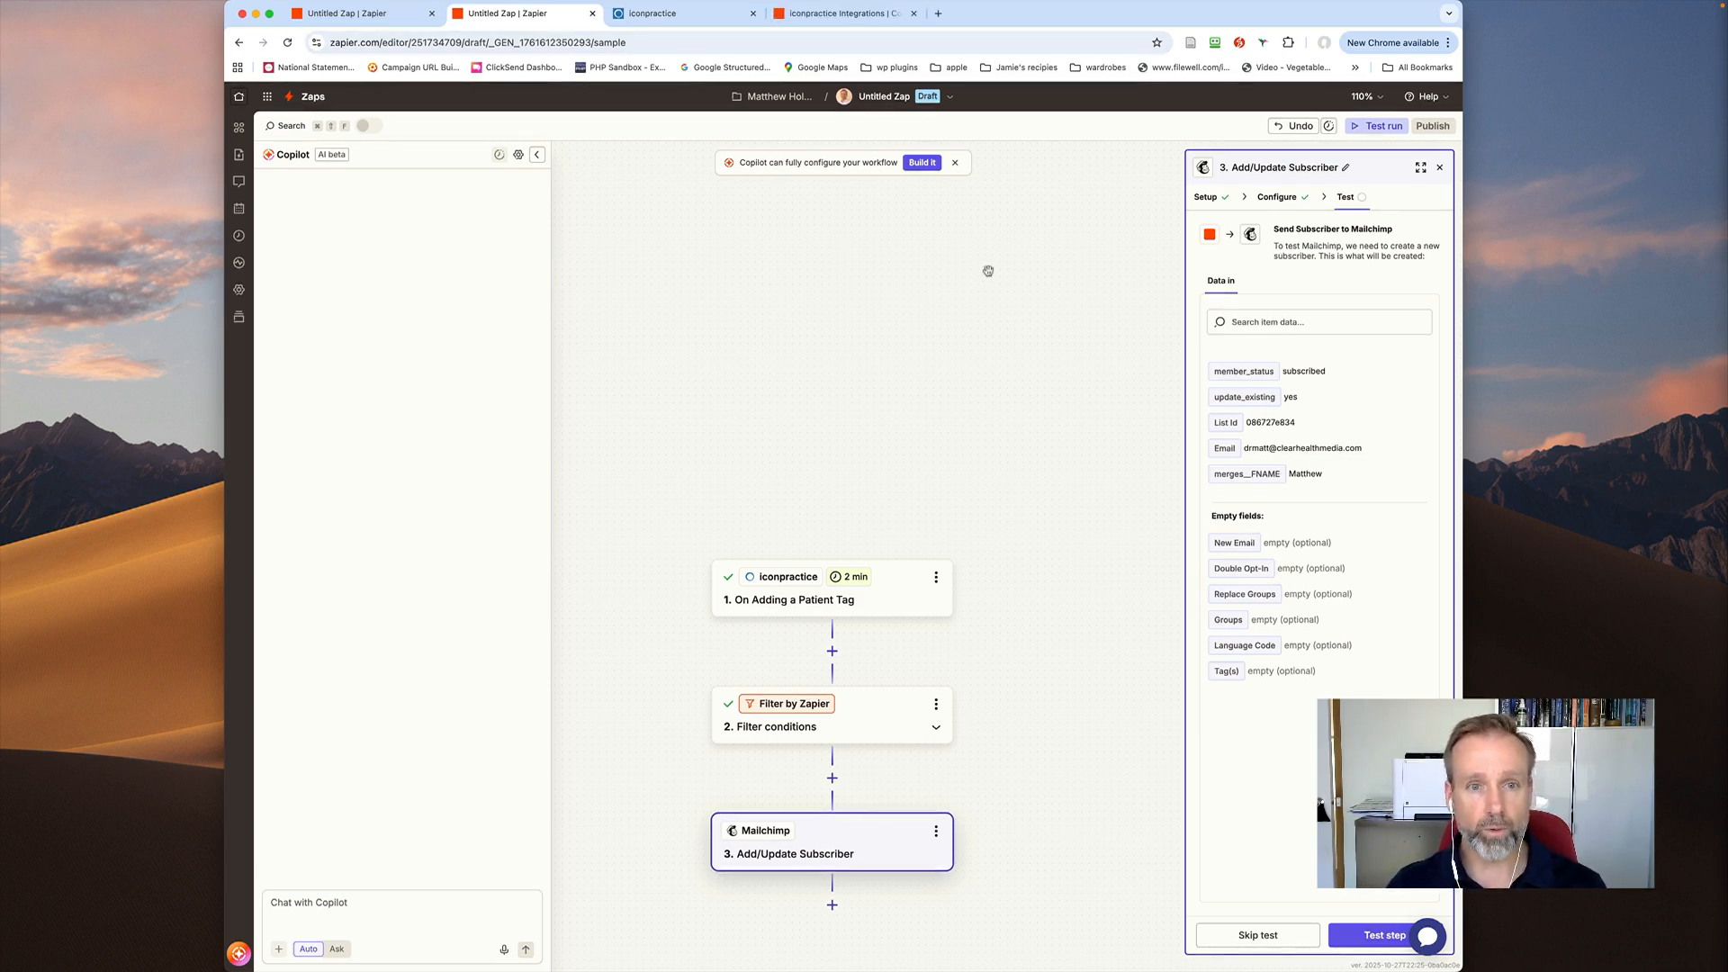
# On the iconpractice Integrations page, find and try the template "Tag Mailchimp subscribers with newly-added patient tags in iconpractice".
pyautogui.click(870, 13)
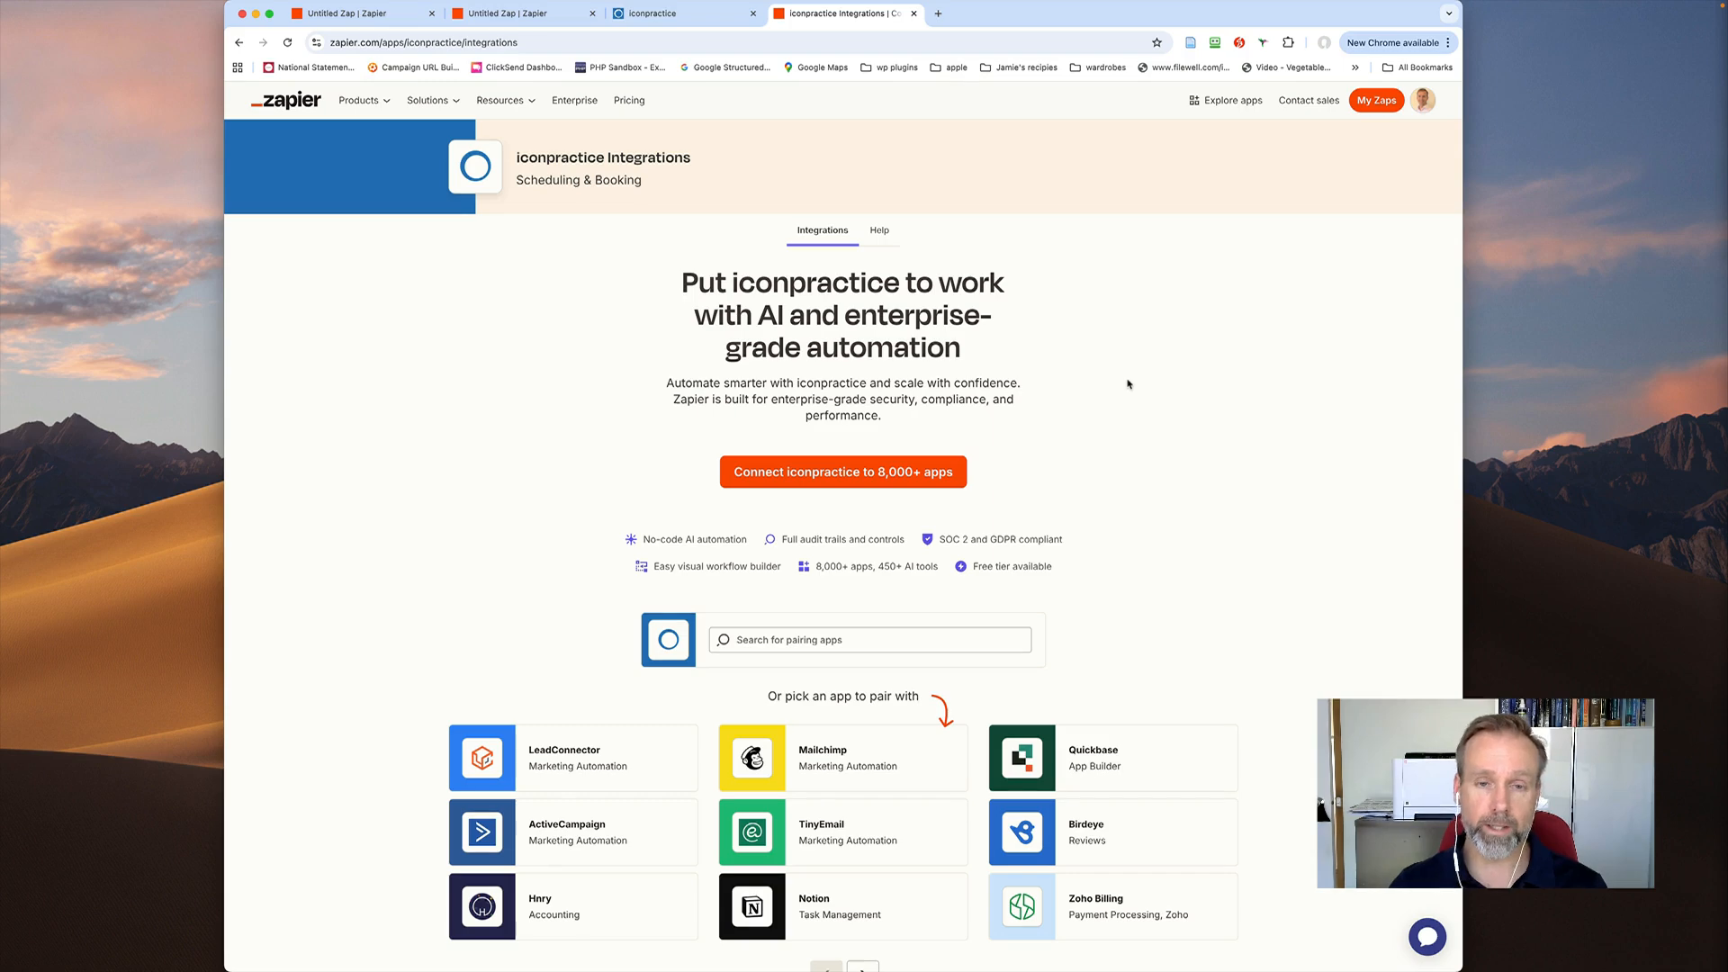
pyautogui.scroll(-5, 1127, 385)
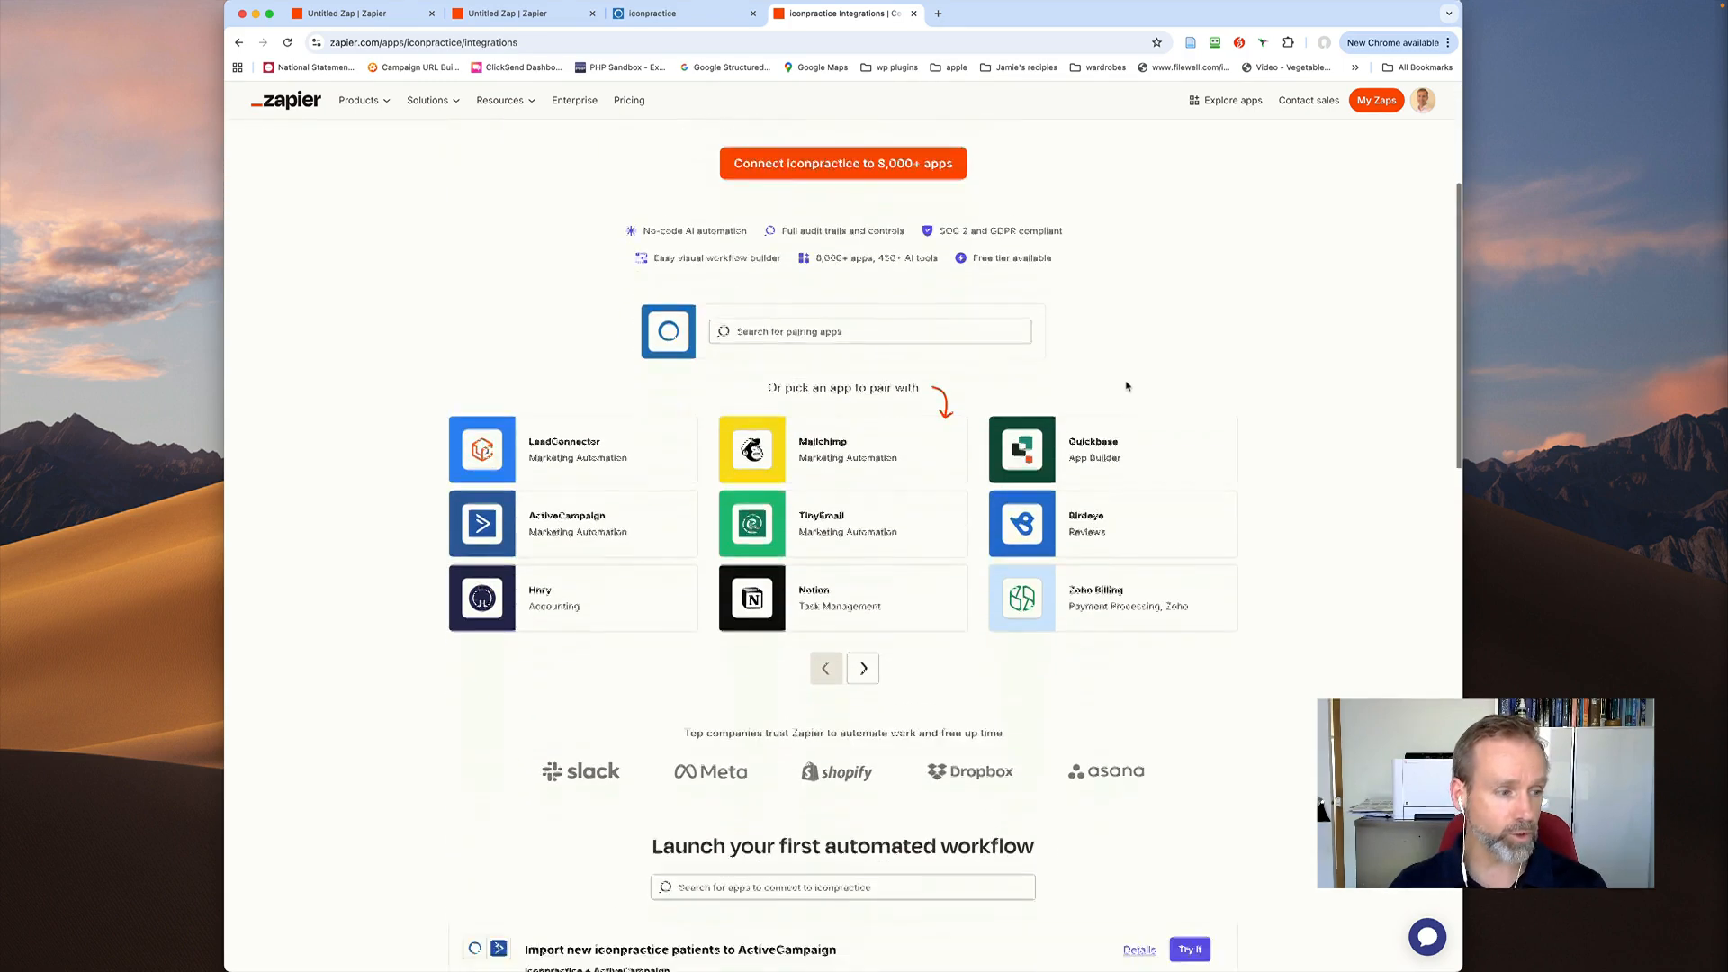
pyautogui.scroll(2, 1127, 385)
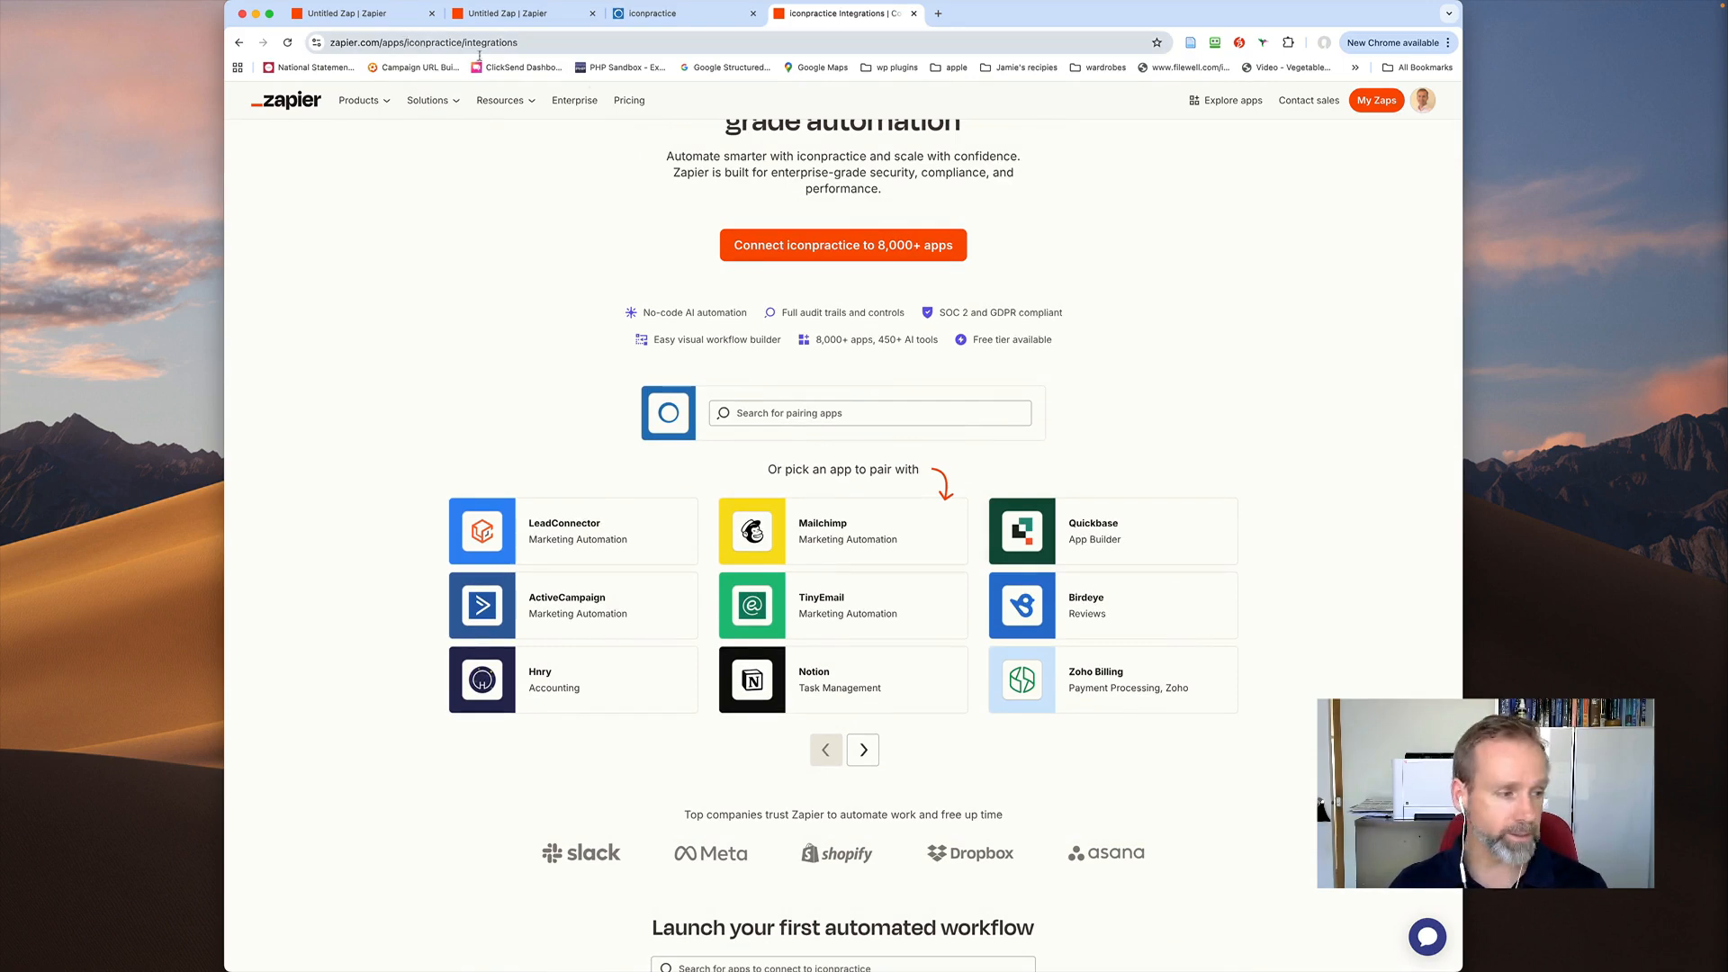
pyautogui.scroll(-4, 1228, 364)
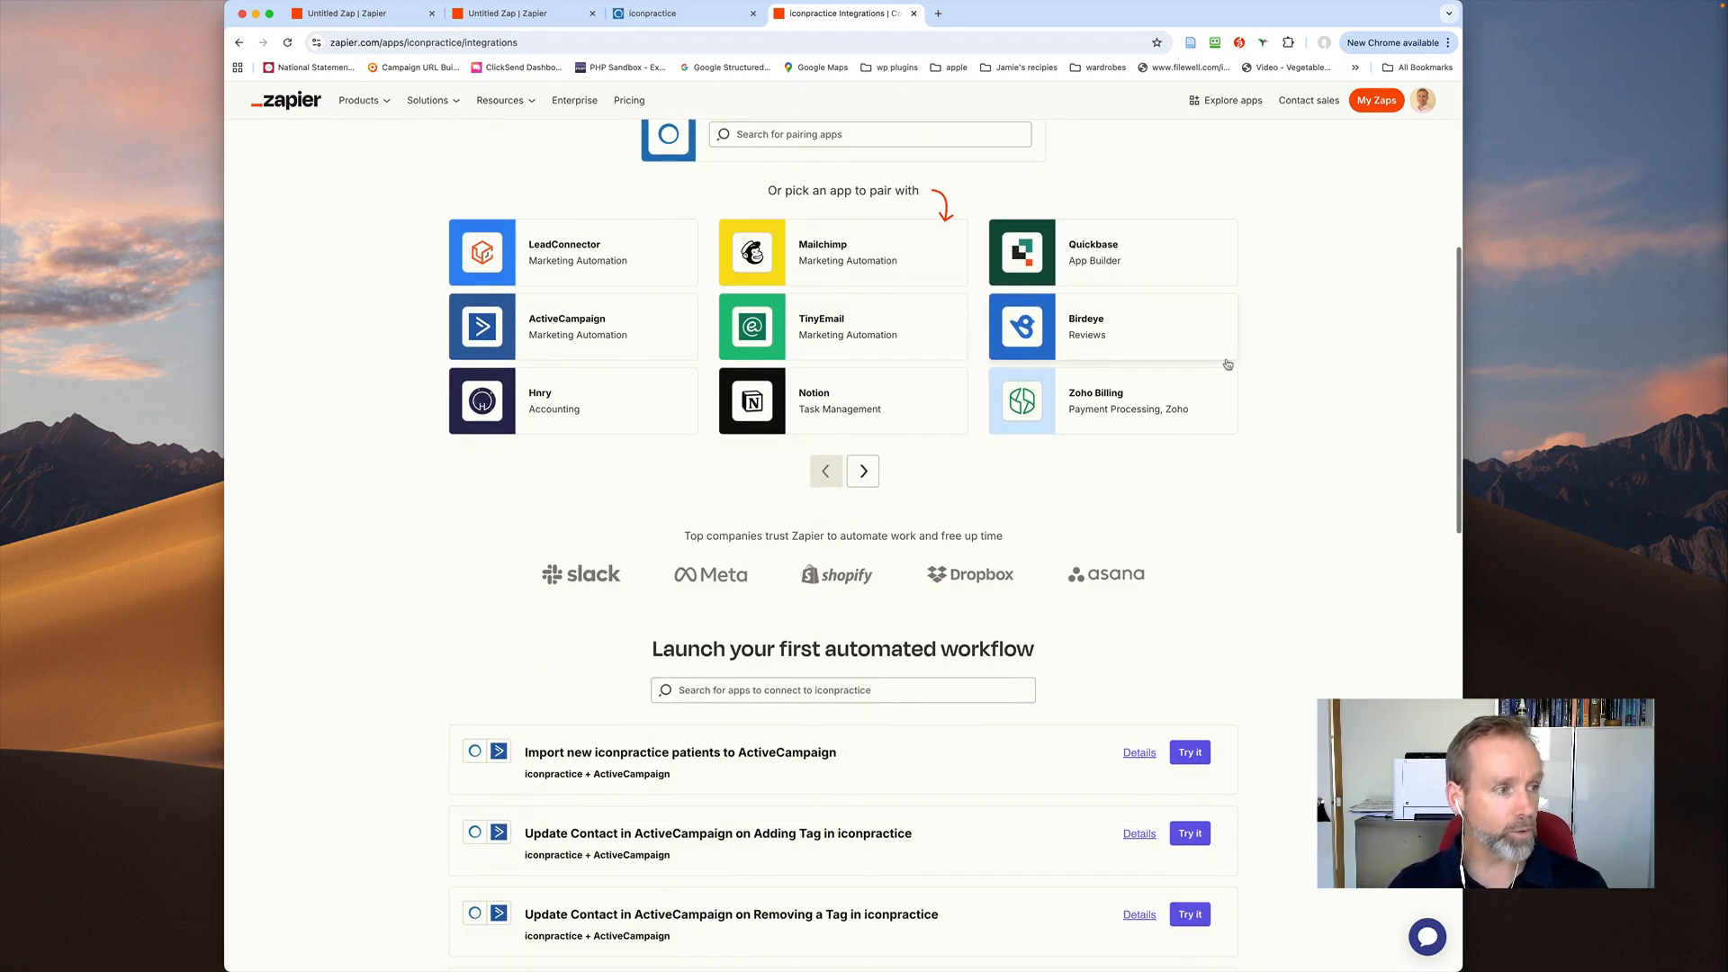
pyautogui.scroll(-5, 1228, 363)
pyautogui.scroll(-1, 1228, 364)
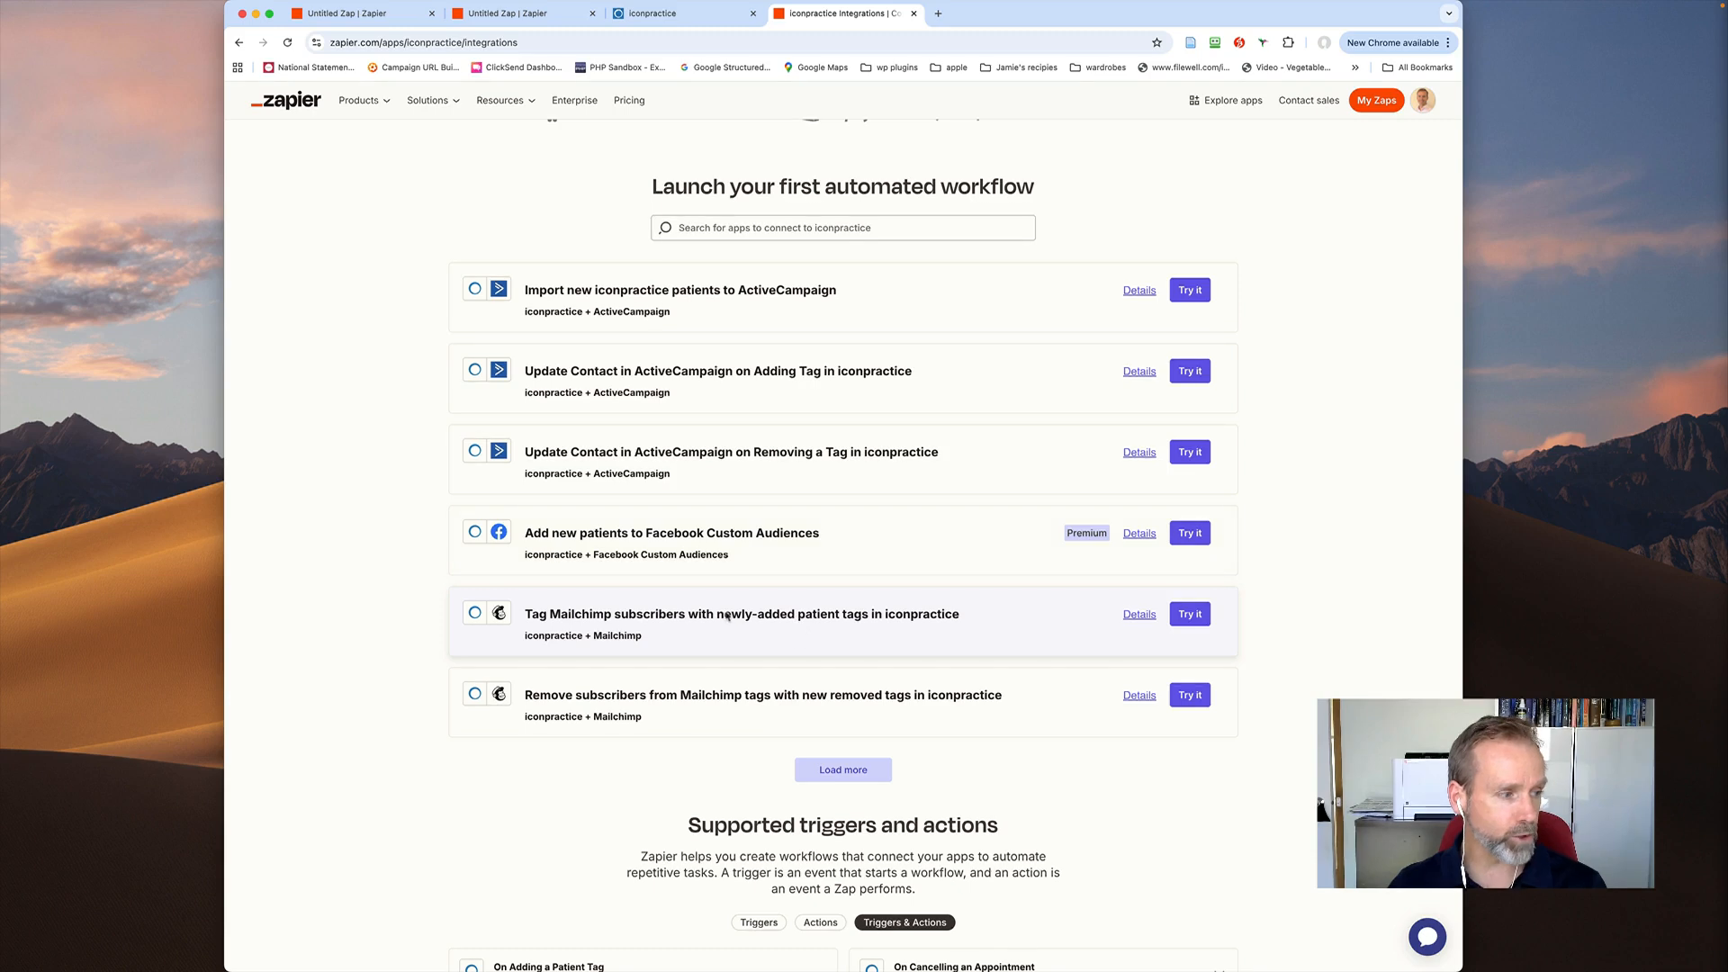
pyautogui.click(1198, 618)
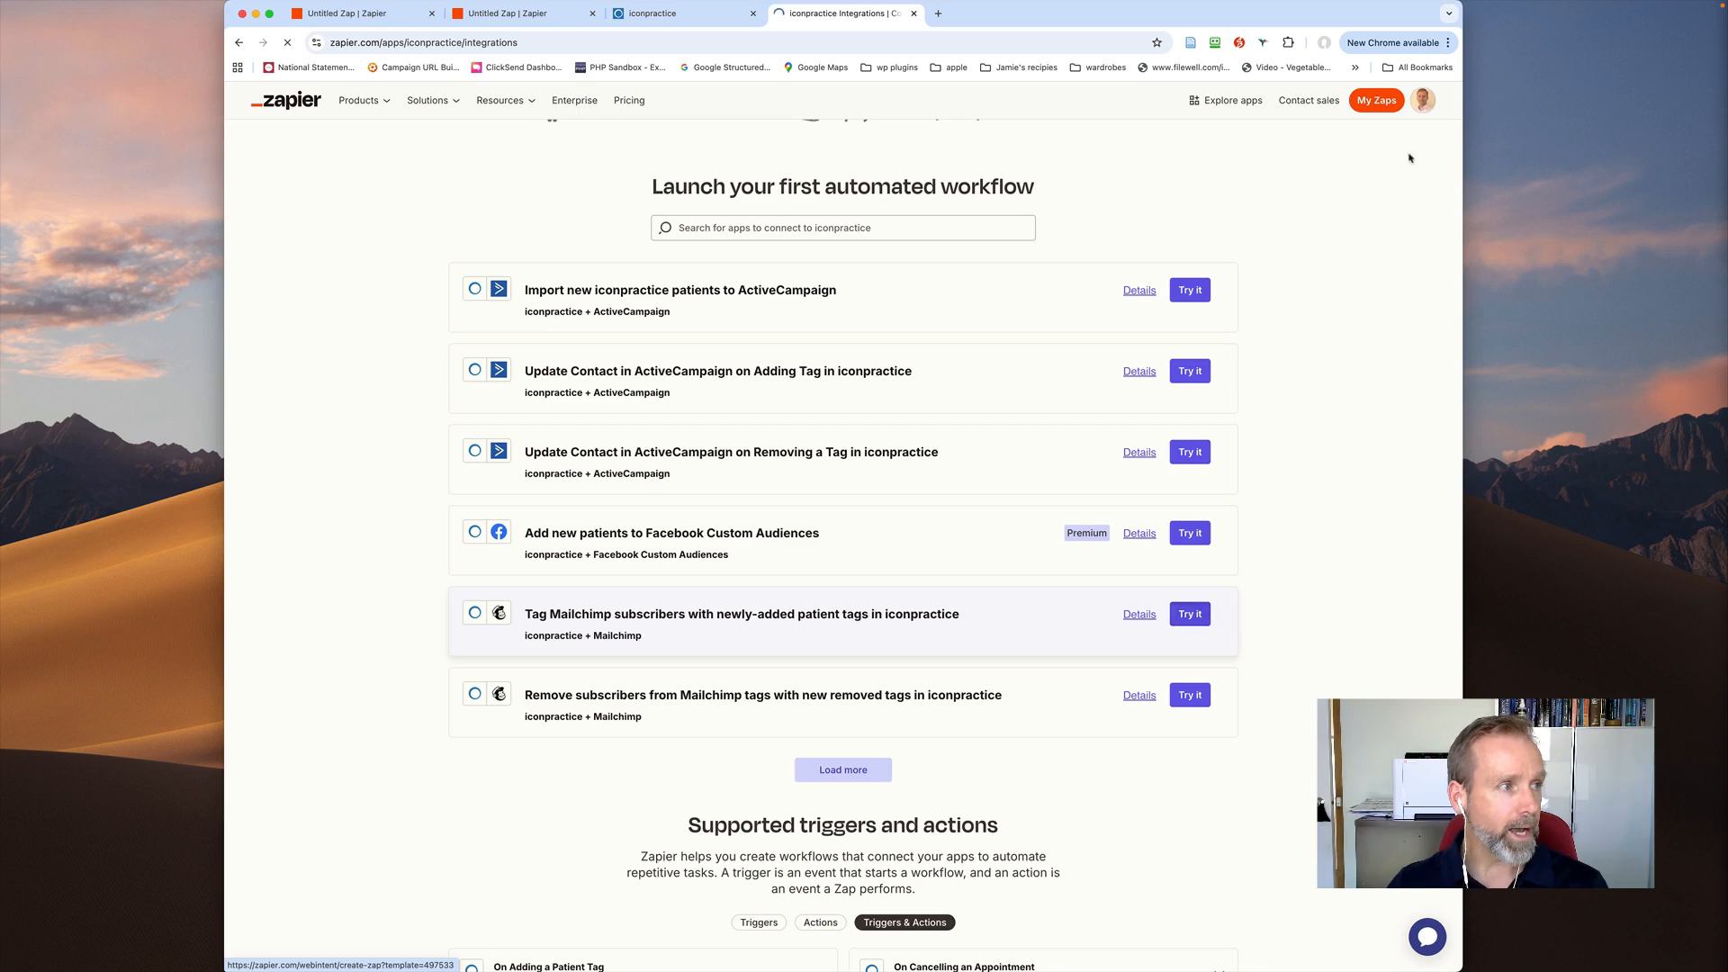